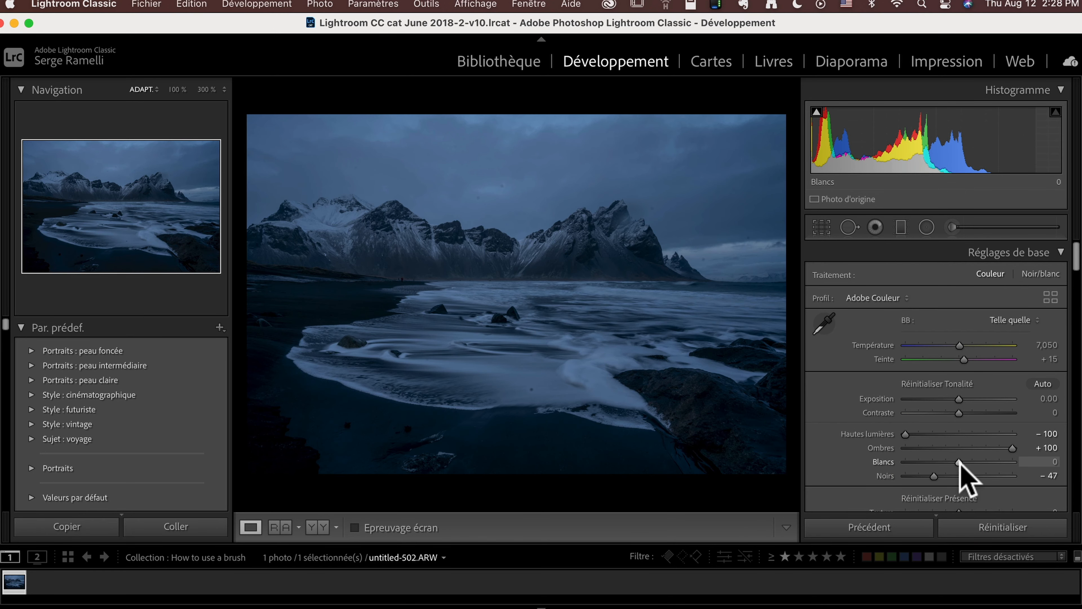
# Step: Raise the photo's whites (Blancs) to +53 and its contrast (Contraste) to +19
pyautogui.moveTo(959, 463); pyautogui.dragTo(1005, 465)
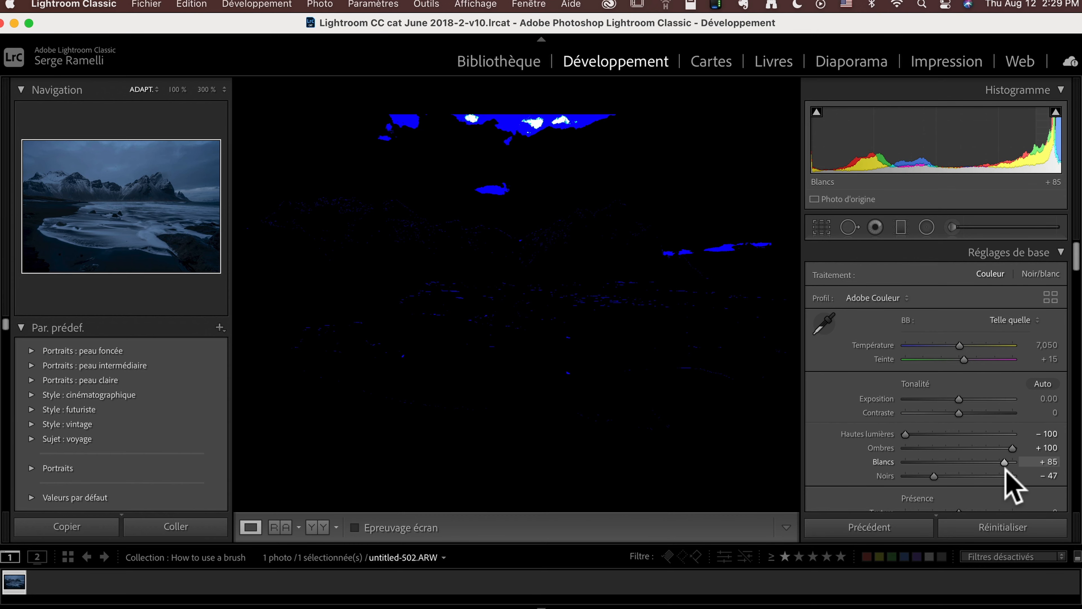
pyautogui.moveTo(1005, 465); pyautogui.dragTo(986, 467)
pyautogui.click(969, 412)
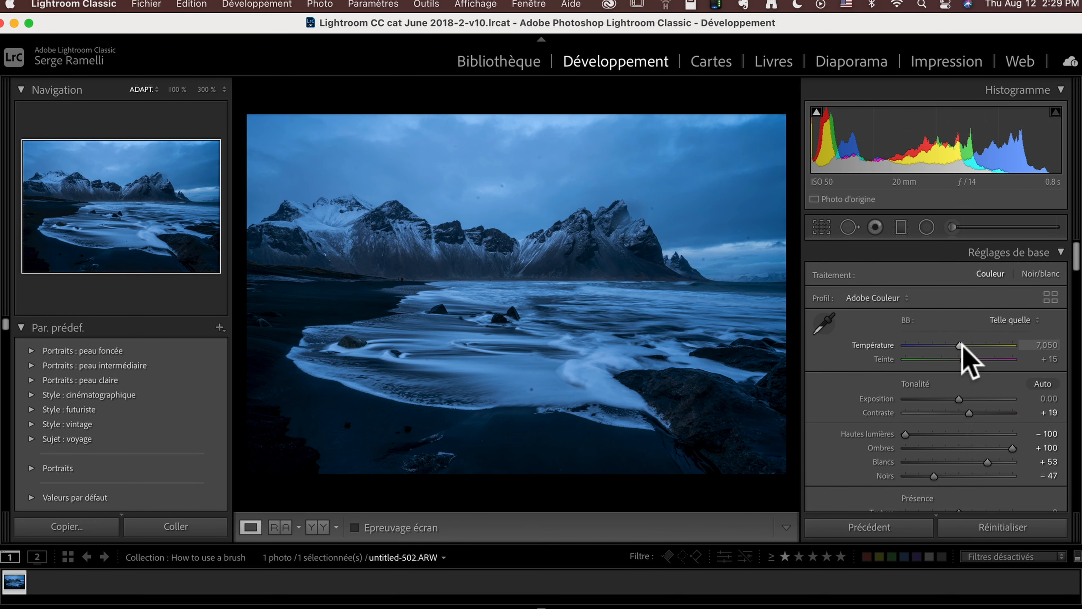
# Step: Warm the white balance to a Température of 7,347 and lower the overall Exposition to −0.40
pyautogui.moveTo(961, 345); pyautogui.dragTo(965, 346)
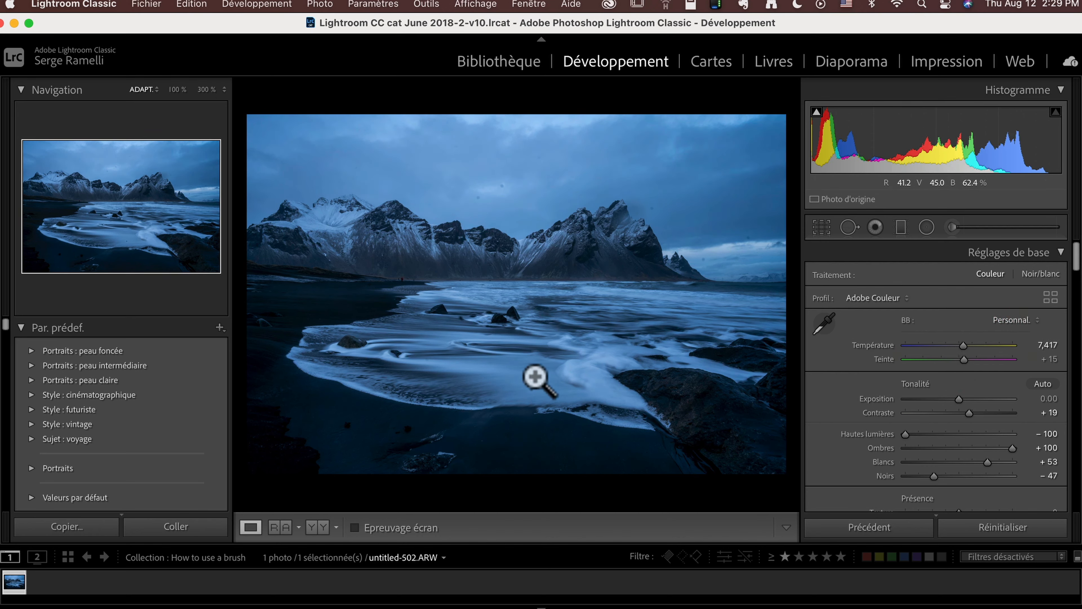
pyautogui.click(941, 344)
pyautogui.moveTo(941, 344); pyautogui.dragTo(962, 347)
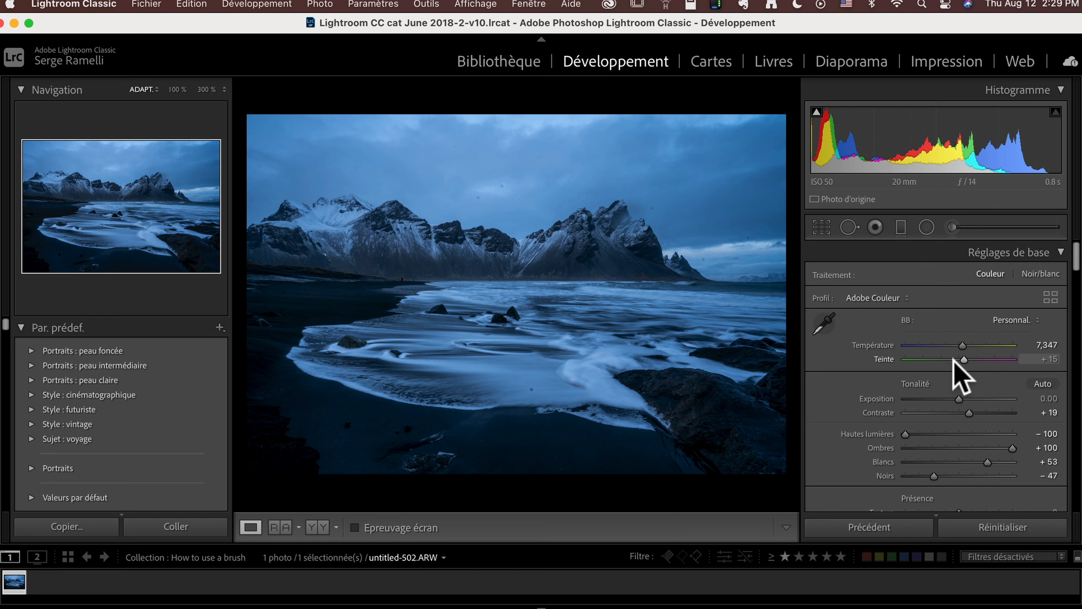
pyautogui.moveTo(959, 399); pyautogui.dragTo(954, 400)
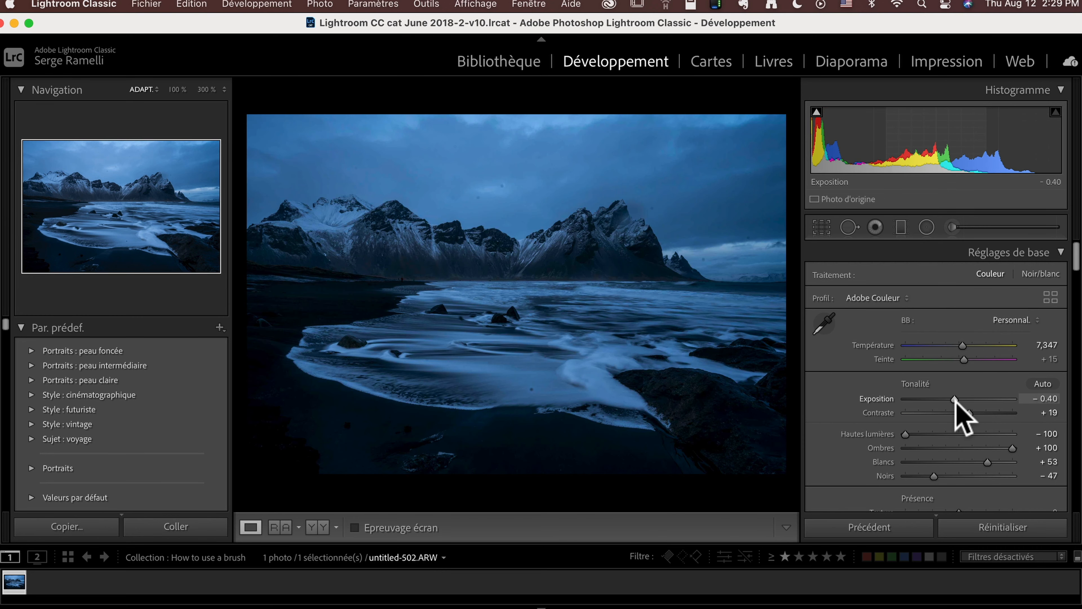
# Step: Remove the dark spots in the sky, above the horizon and on the water with the spot removal brush in Corriger mode
pyautogui.click(849, 227)
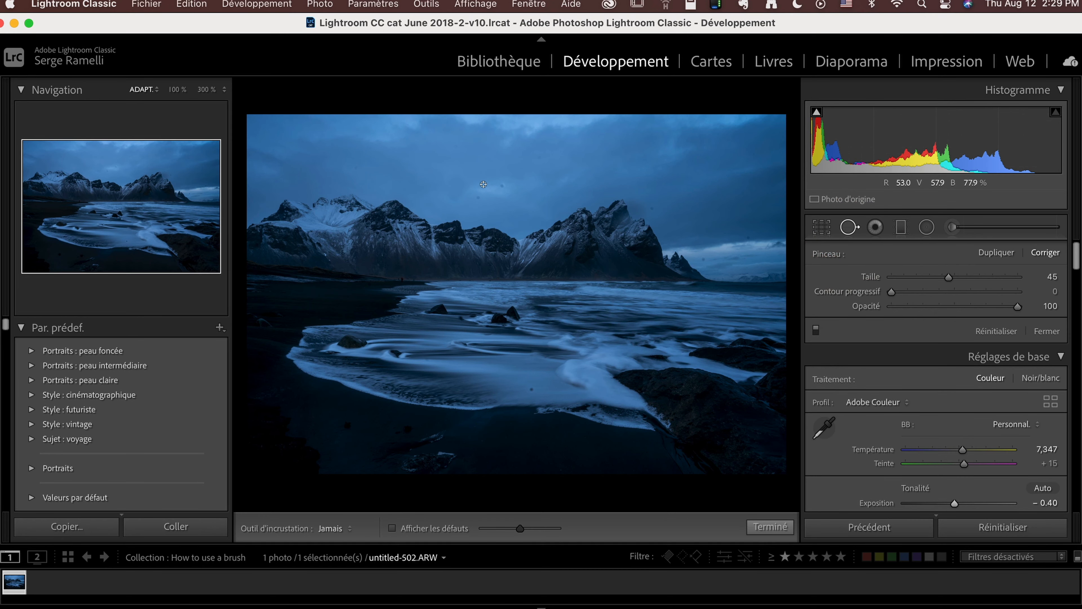
pyautogui.click(503, 184)
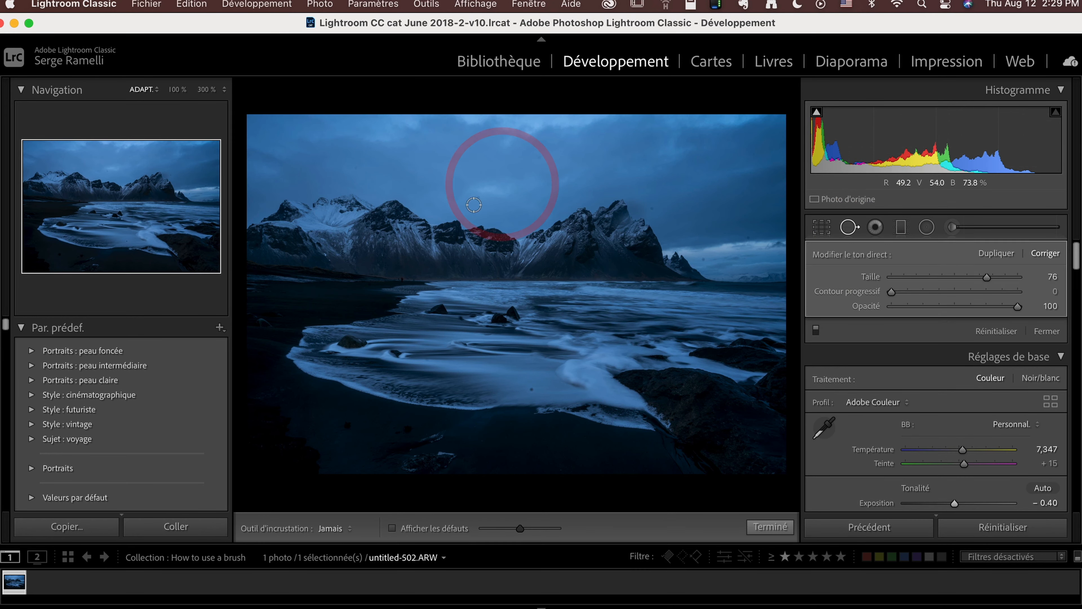
pyautogui.click(478, 198)
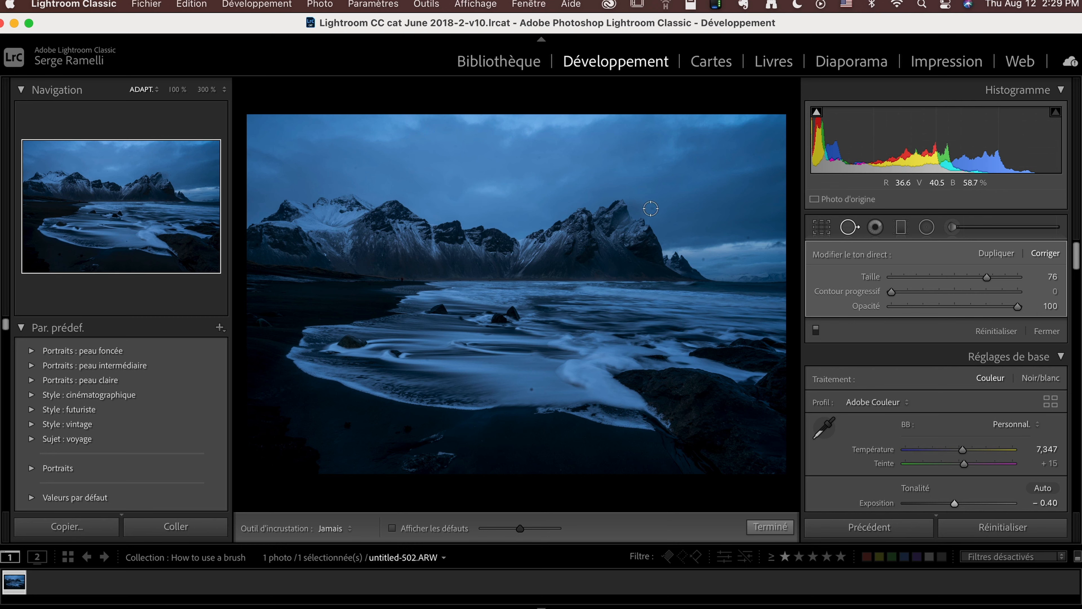
pyautogui.click(705, 258)
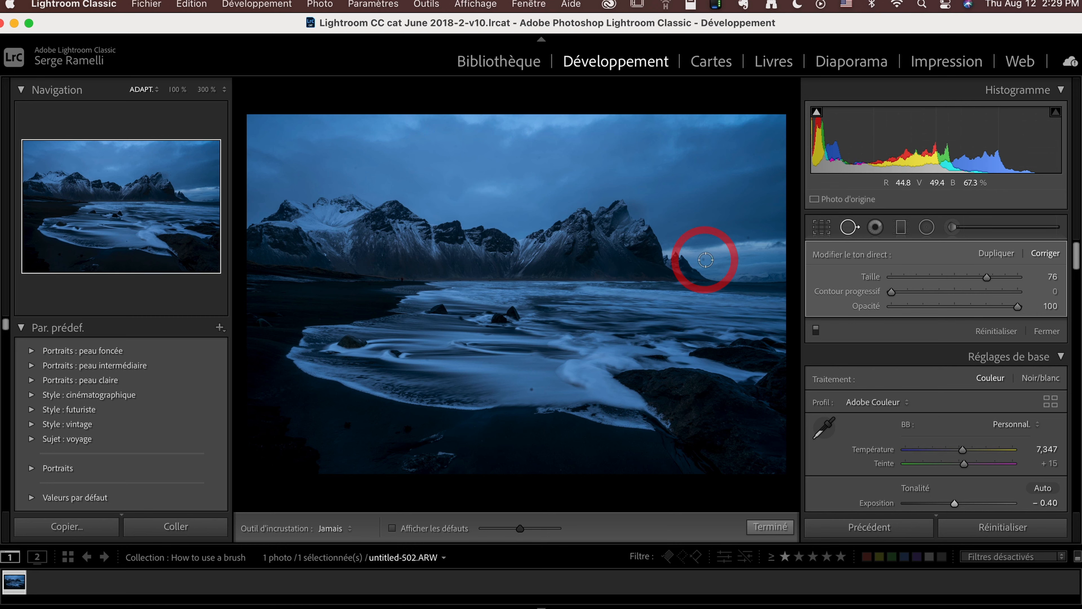
pyautogui.click(747, 238)
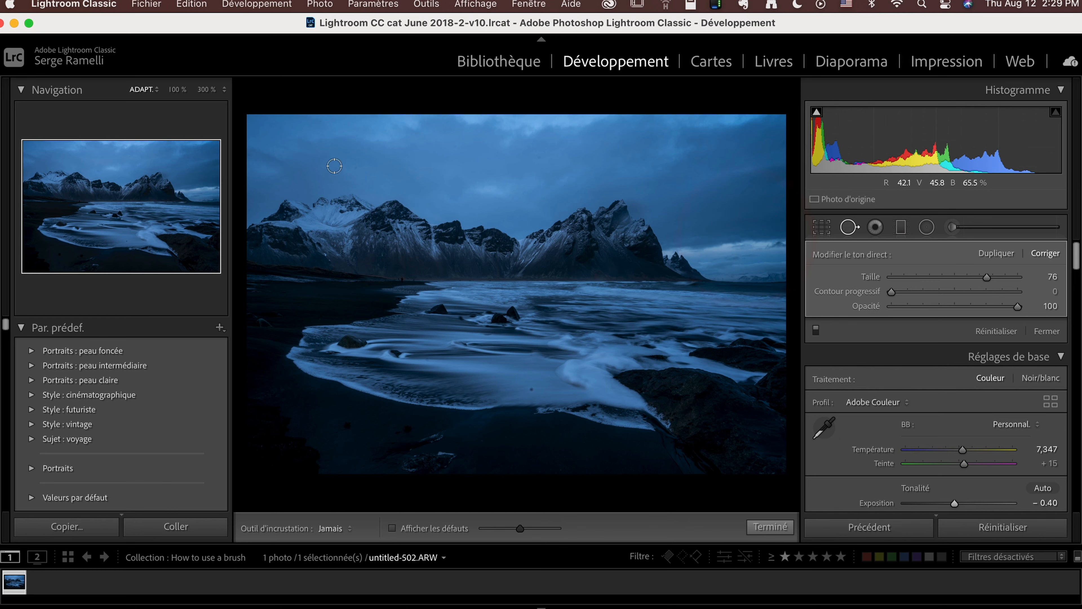
pyautogui.click(526, 386)
pyautogui.click(769, 526)
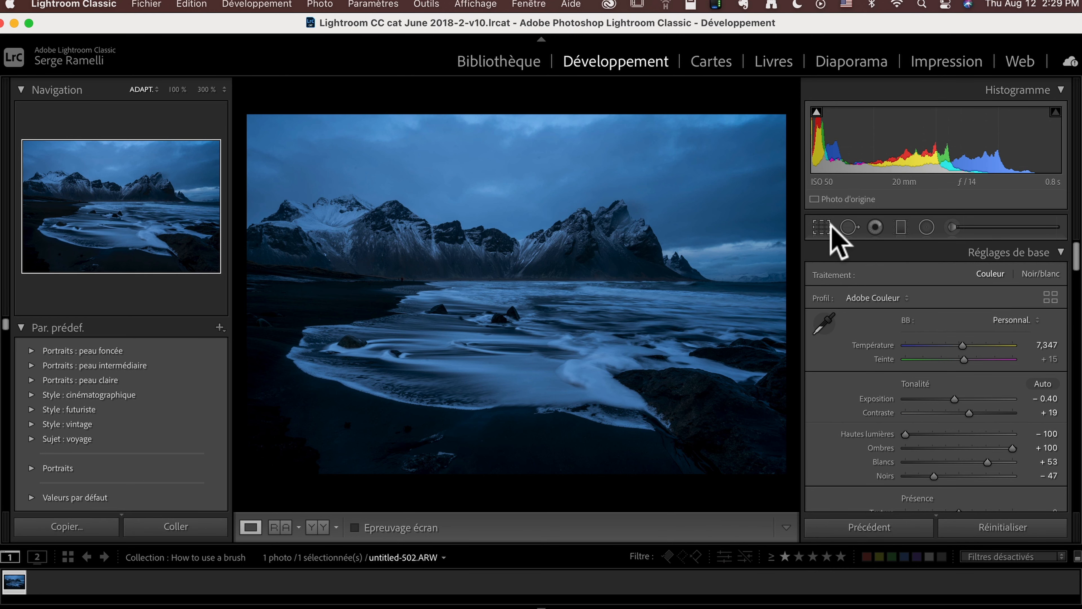
# Step: Crop the photo to a widescreen aspect ratio and reposition it within the frame, keeping the mountains and the foreground surf
pyautogui.click(823, 228)
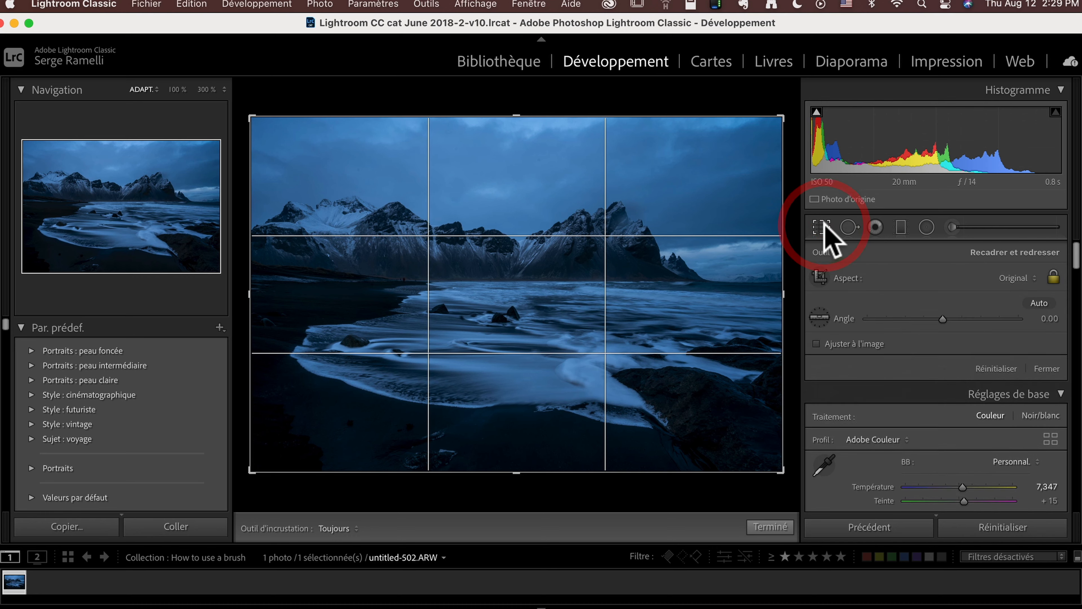
pyautogui.click(1025, 278)
pyautogui.click(1022, 423)
pyautogui.moveTo(686, 309); pyautogui.dragTo(680, 293)
pyautogui.doubleClick(682, 291)
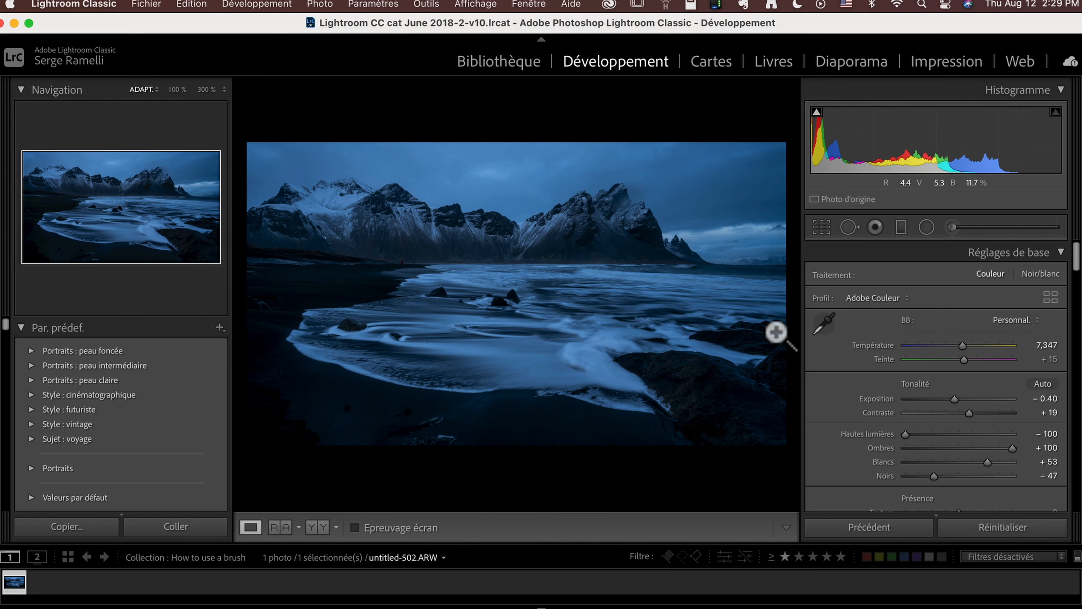
# Step: Try painting over the mountains and water with the adjustment brush at Température −82 and Exposition 3.48
pyautogui.click(954, 226)
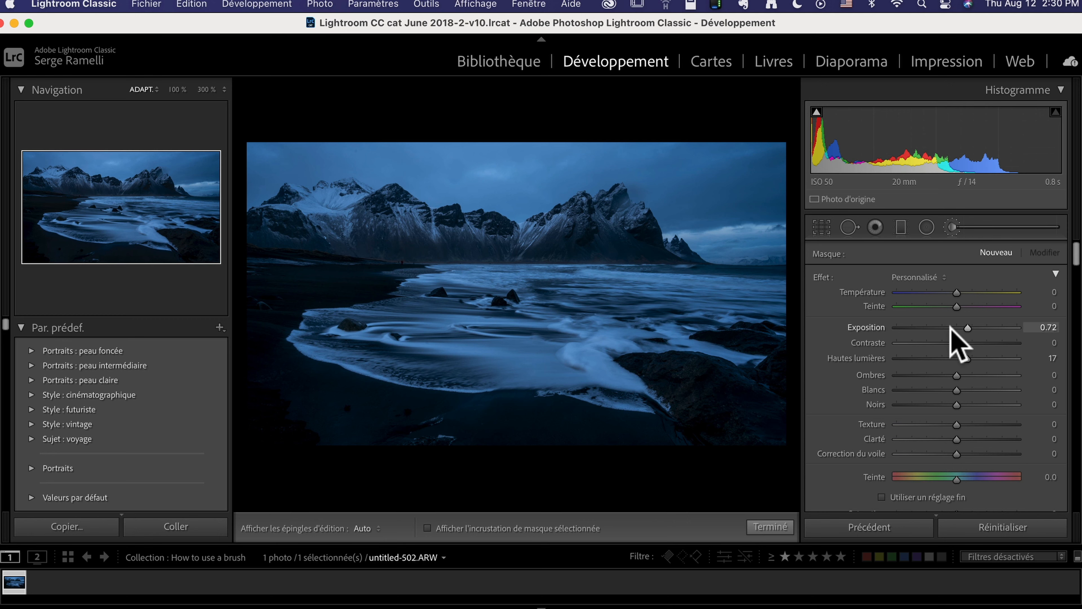
pyautogui.moveTo(968, 325); pyautogui.dragTo(1016, 343)
pyautogui.moveTo(957, 293); pyautogui.dragTo(906, 293)
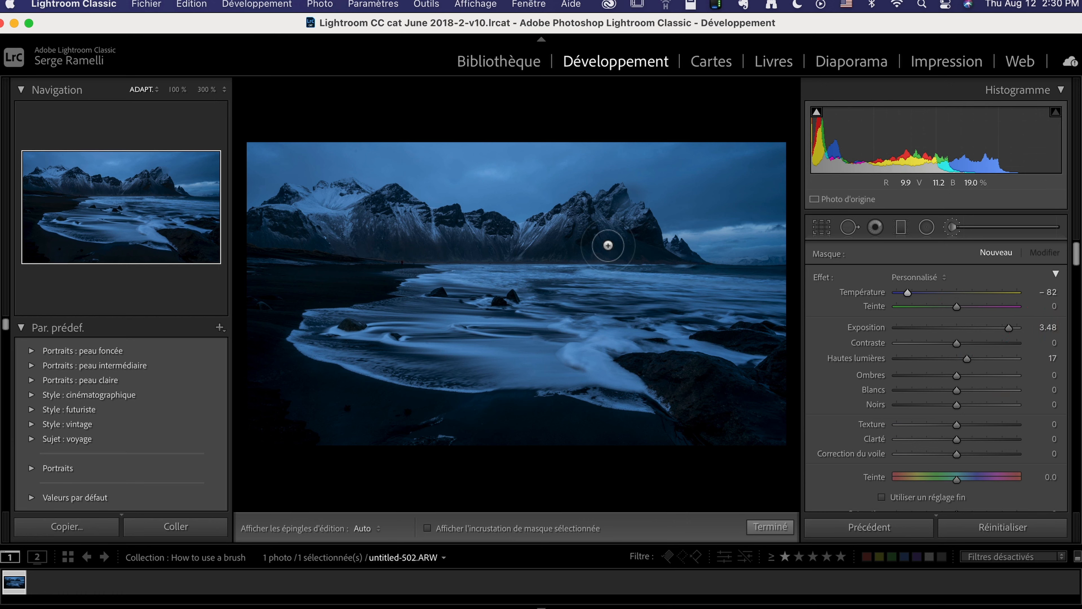
pyautogui.press('h')
pyautogui.moveTo(635, 217)
pyautogui.mouseDown()
pyautogui.moveTo(392, 367)
pyautogui.moveTo(736, 365)
pyautogui.moveTo(435, 403)
pyautogui.moveTo(645, 345)
pyautogui.moveTo(477, 371)
pyautogui.moveTo(529, 348)
pyautogui.mouseUp()
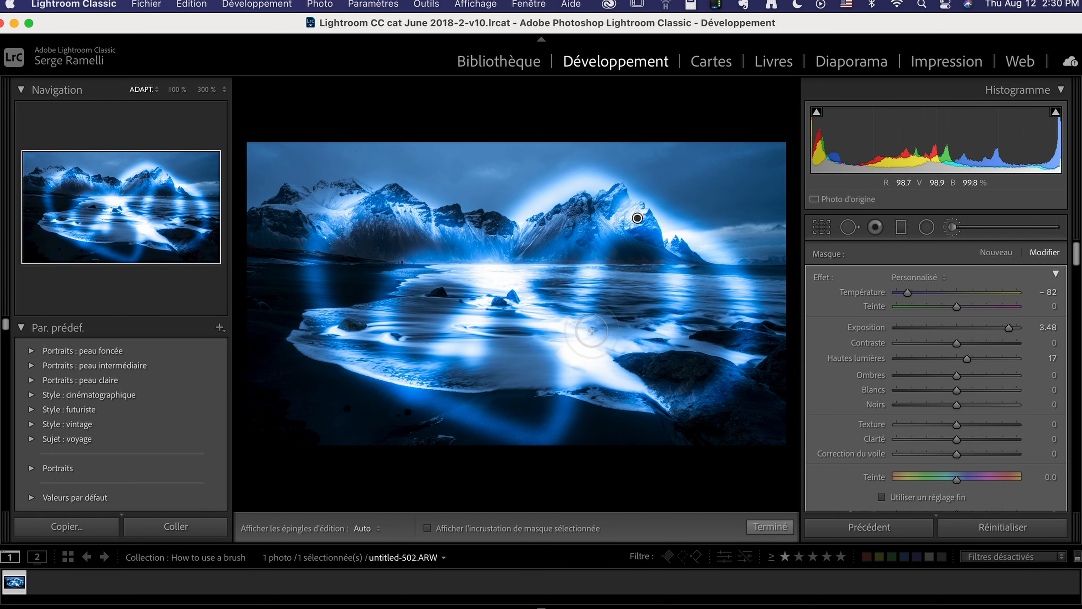
pyautogui.press('Delete')
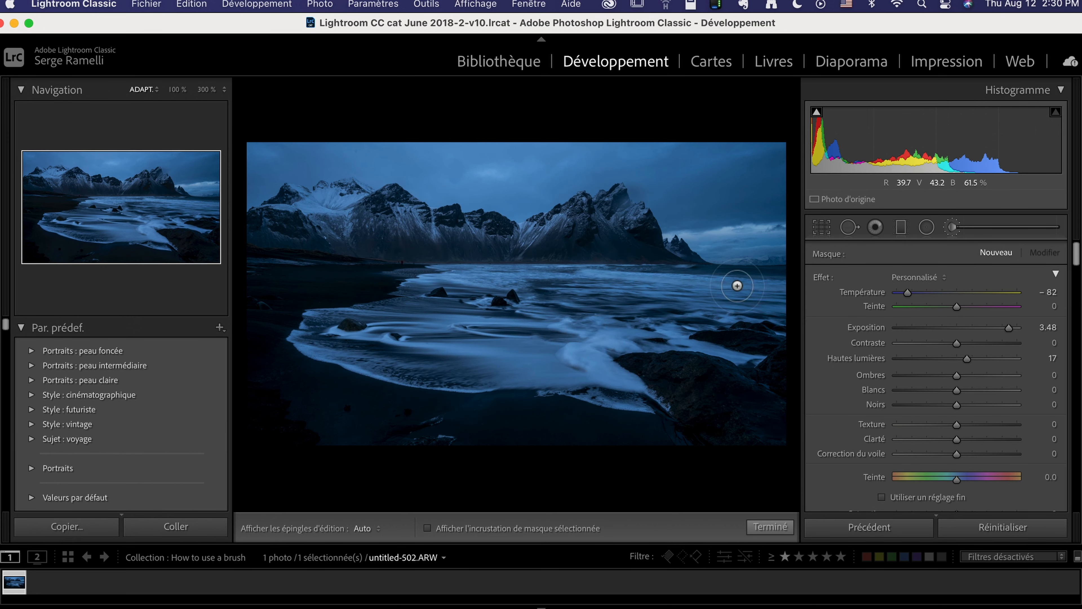
# Step: Reset all of the adjustment brush's effect settings and set its Exposition to 0.50
pyautogui.doubleClick(823, 277)
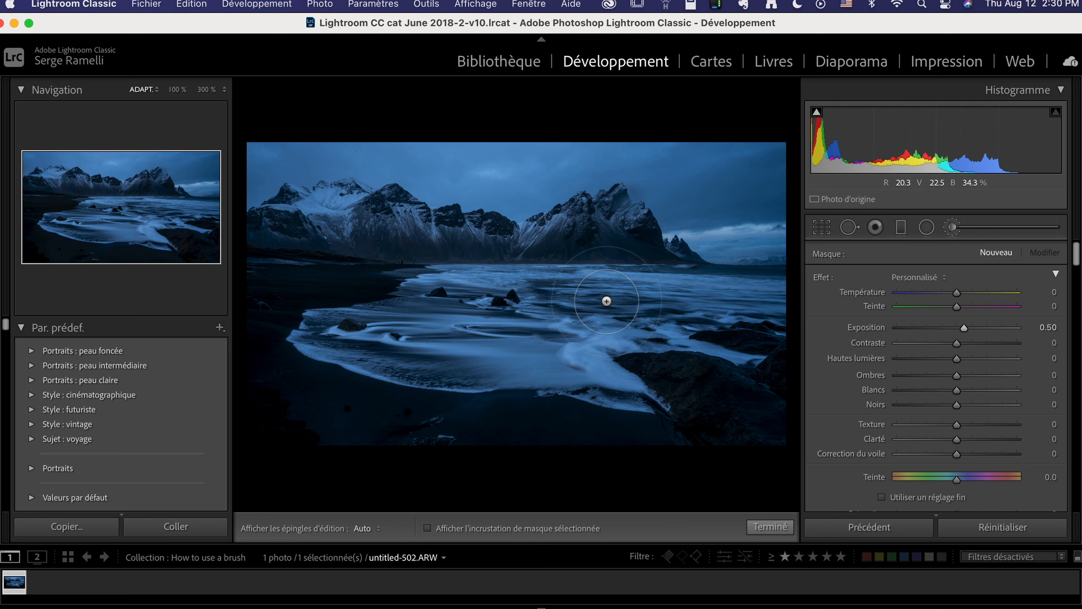
pyautogui.scroll(-1, 574, 308)
pyautogui.scroll(-2, 574, 307)
pyautogui.scroll(-2, 575, 308)
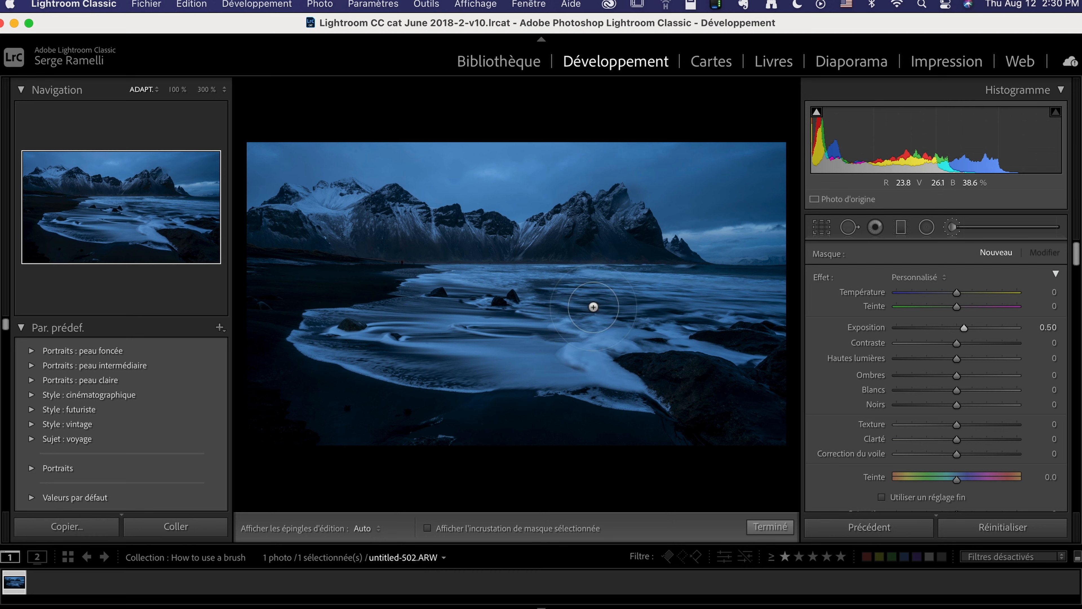
# Step: Reduce the adjustment brush's size (Taille) to 12.0
pyautogui.moveTo(1078, 249); pyautogui.dragTo(1074, 273)
pyautogui.moveTo(914, 380)
pyautogui.mouseDown()
pyautogui.moveTo(946, 382)
pyautogui.moveTo(906, 387)
pyautogui.moveTo(937, 387)
pyautogui.moveTo(916, 385)
pyautogui.mouseUp()
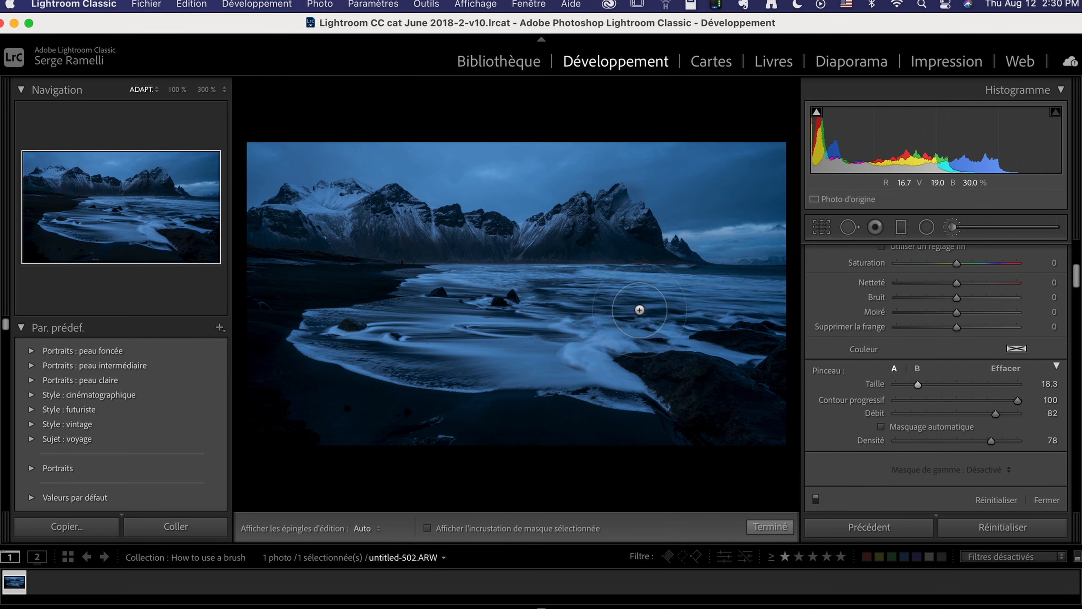
pyautogui.scroll(-1, 882, 435)
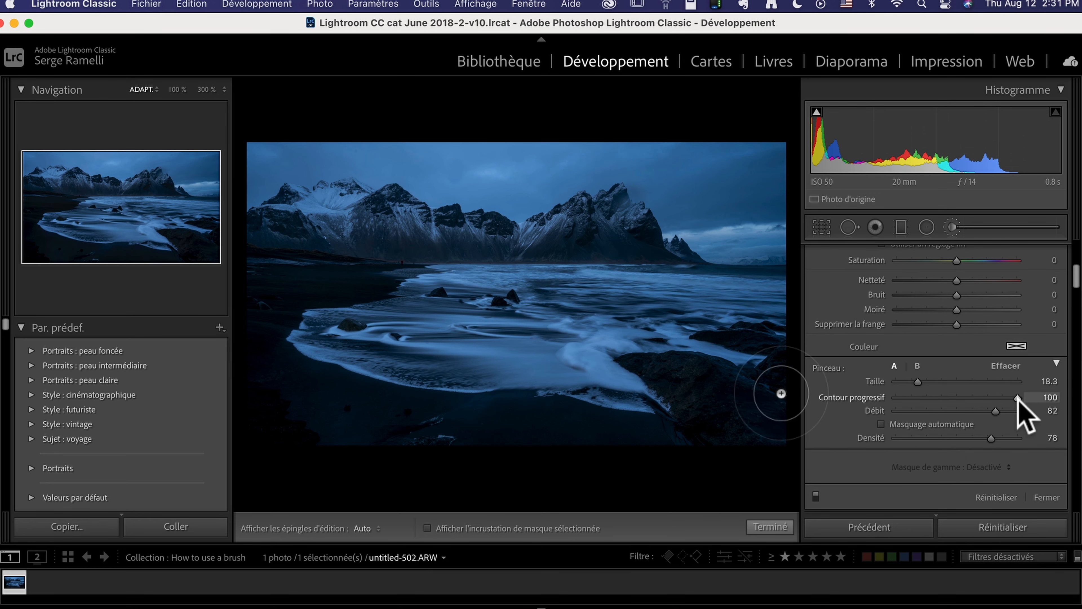
pyautogui.scroll(-5, 529, 274)
pyautogui.scroll(1, 528, 270)
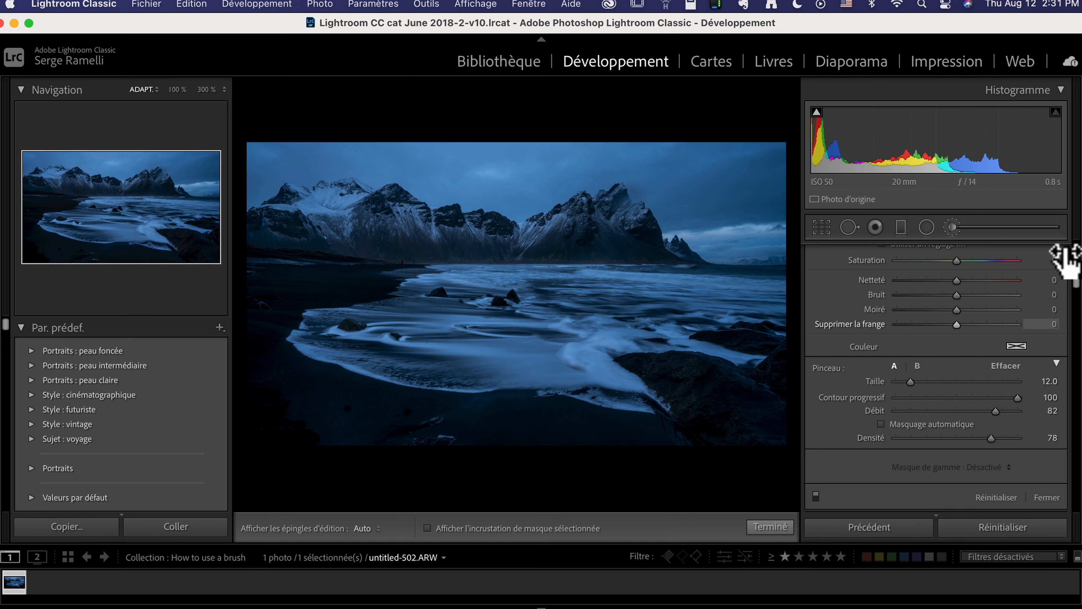
# Step: Set the brush's Exposition to 0.86 and test a soft-edged stroke across the water
pyautogui.moveTo(1077, 284); pyautogui.dragTo(1076, 262)
pyautogui.moveTo(965, 328); pyautogui.dragTo(971, 328)
pyautogui.press('h')
pyautogui.moveTo(292, 282)
pyautogui.mouseDown()
pyautogui.moveTo(742, 268)
pyautogui.moveTo(712, 291)
pyautogui.mouseUp()
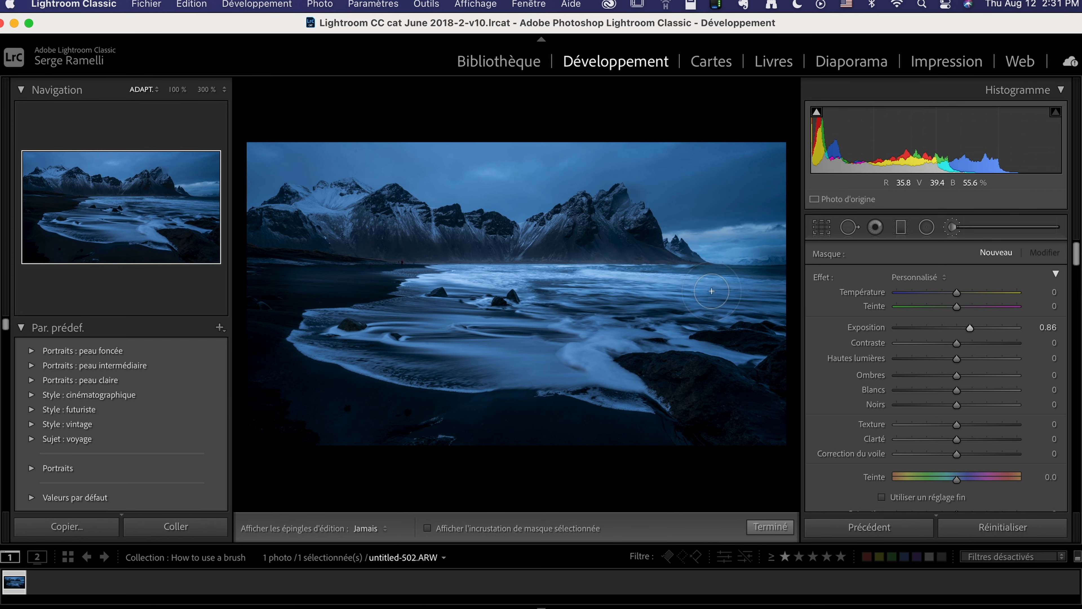
pyautogui.press('h')
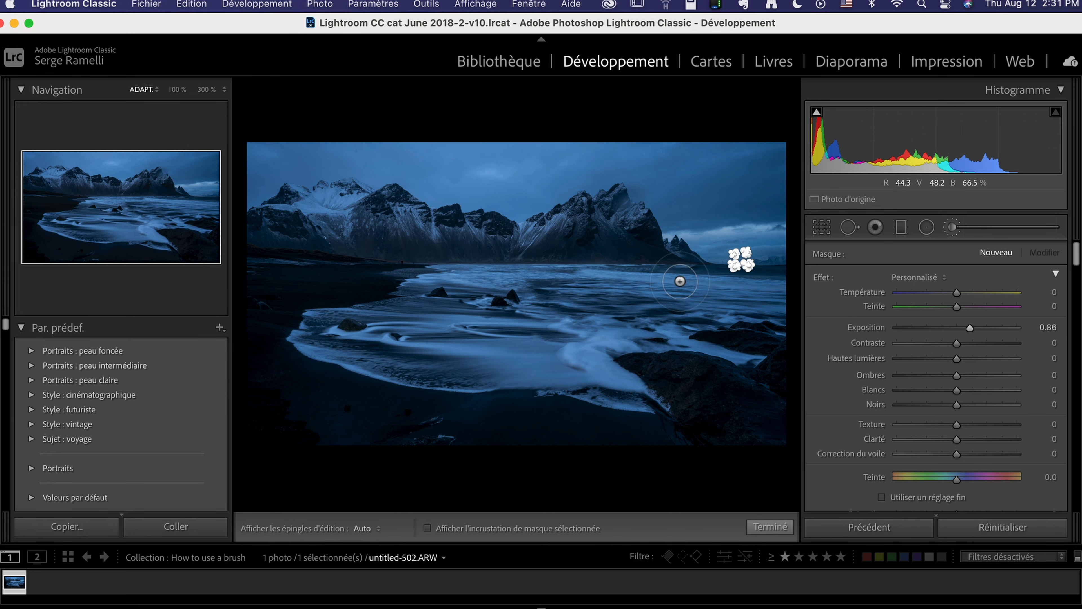
# Step: Try painting hard-edged strokes over the mountains and water with the brush's Contour progressif at 0
pyautogui.scroll(-2, 1074, 267)
pyautogui.scroll(-5, 1075, 272)
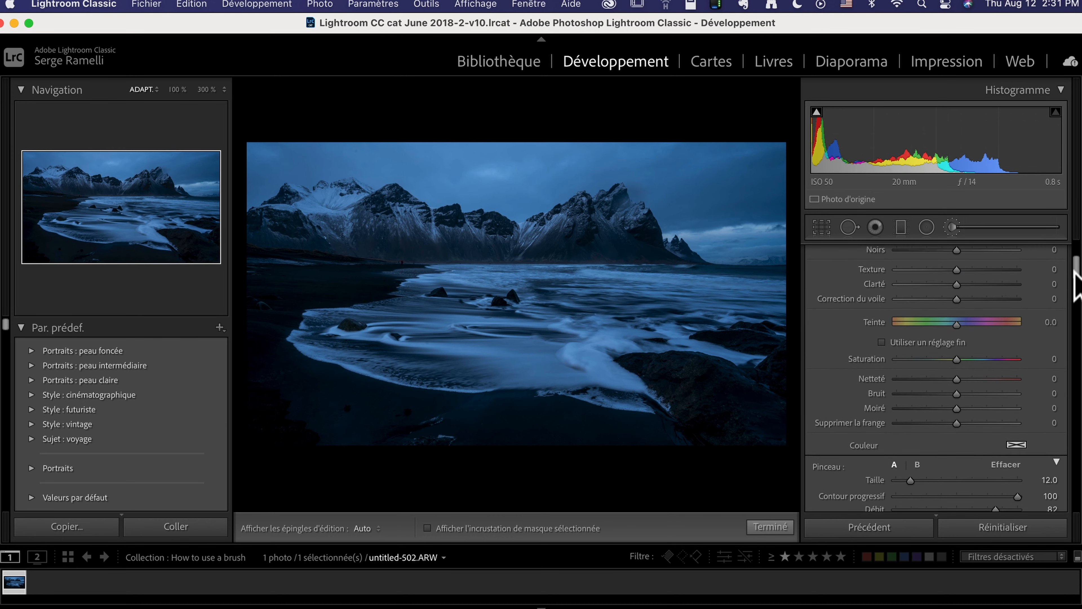
pyautogui.moveTo(1017, 475); pyautogui.dragTo(851, 476)
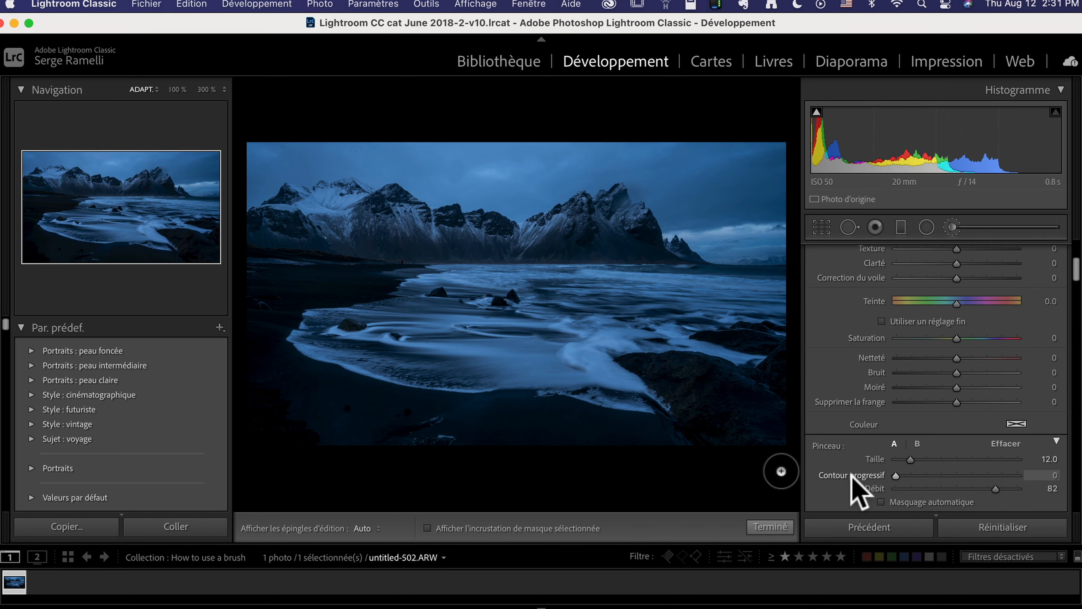
pyautogui.moveTo(360, 250)
pyautogui.mouseDown()
pyautogui.moveTo(680, 253)
pyautogui.moveTo(416, 326)
pyautogui.moveTo(642, 375)
pyautogui.moveTo(686, 202)
pyautogui.moveTo(402, 204)
pyautogui.moveTo(373, 312)
pyautogui.moveTo(283, 394)
pyautogui.moveTo(472, 246)
pyautogui.moveTo(771, 245)
pyautogui.mouseUp()
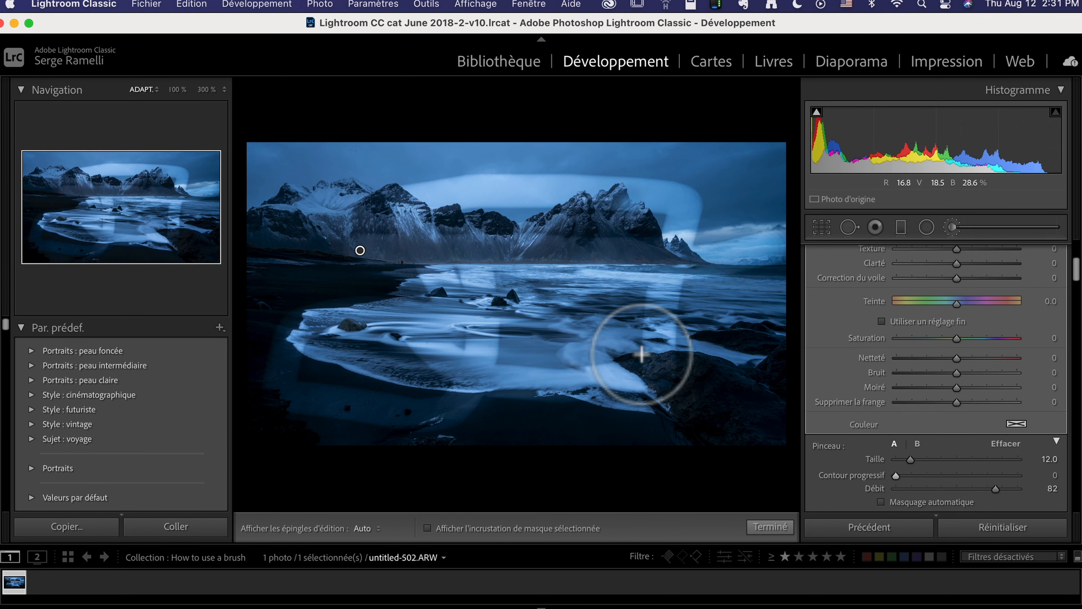
pyautogui.press('super+z')
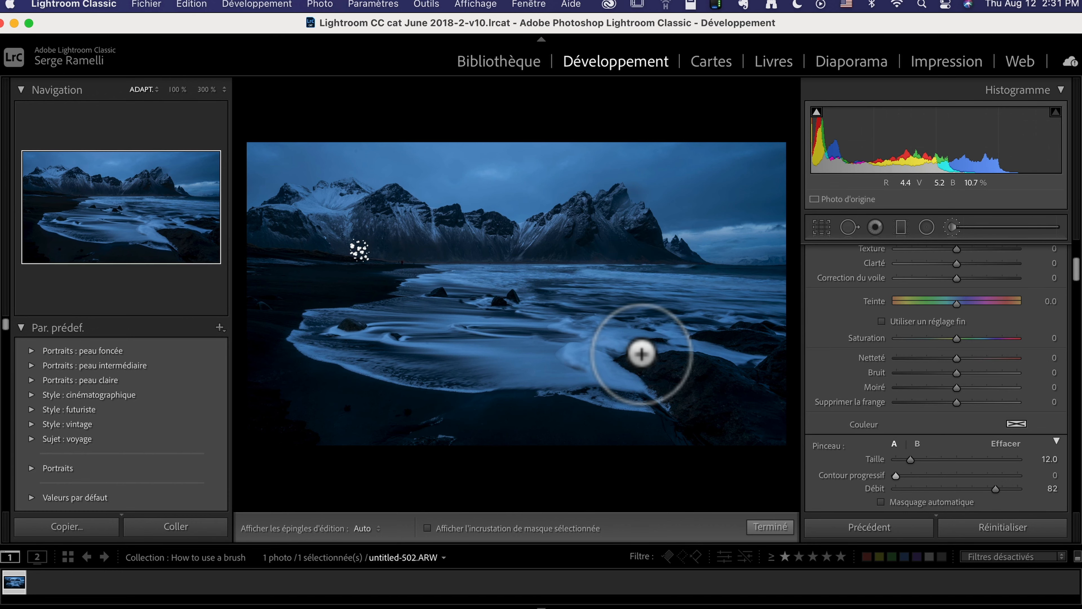
# Step: Set the brush to Taille 24.0, Contour progressif 100, Débit 100 and Densité 47
pyautogui.moveTo(913, 459)
pyautogui.mouseDown()
pyautogui.moveTo(1043, 459)
pyautogui.moveTo(931, 459)
pyautogui.moveTo(934, 476)
pyautogui.moveTo(1057, 474)
pyautogui.mouseUp()
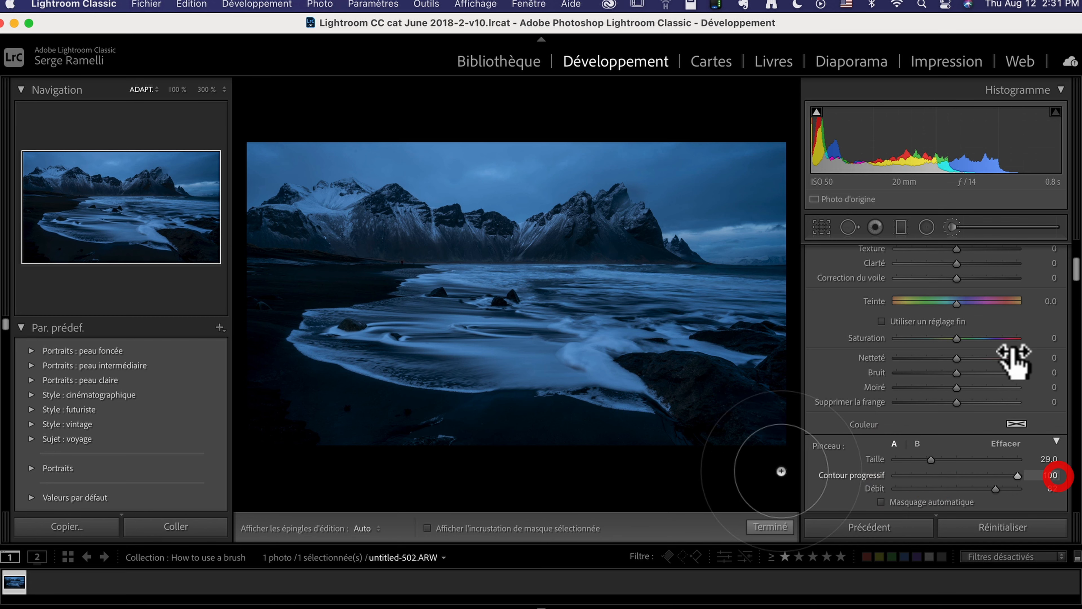
pyautogui.scroll(-5, 684, 335)
pyautogui.moveTo(1017, 476)
pyautogui.mouseDown()
pyautogui.moveTo(895, 475)
pyautogui.moveTo(1076, 478)
pyautogui.mouseUp()
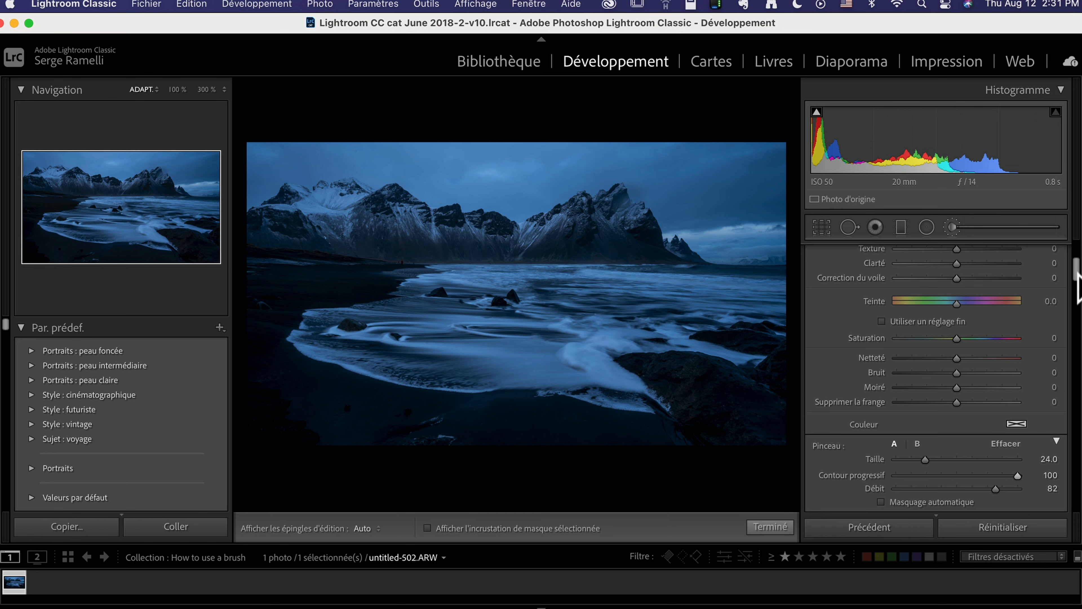
pyautogui.moveTo(1077, 273); pyautogui.dragTo(1075, 281)
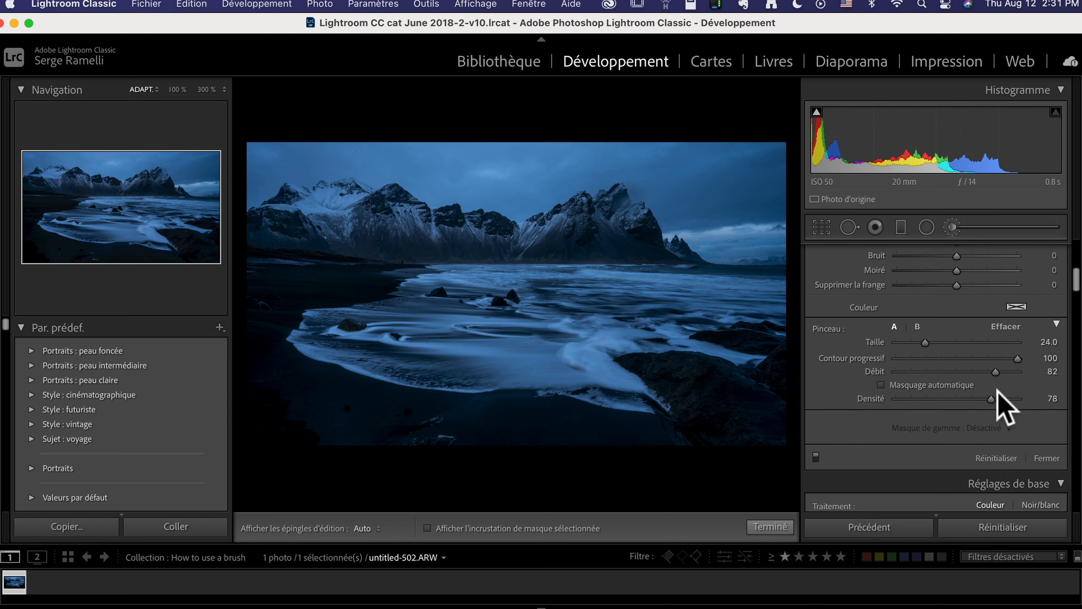
pyautogui.moveTo(989, 397)
pyautogui.mouseDown()
pyautogui.moveTo(953, 396)
pyautogui.moveTo(1063, 373)
pyautogui.mouseUp()
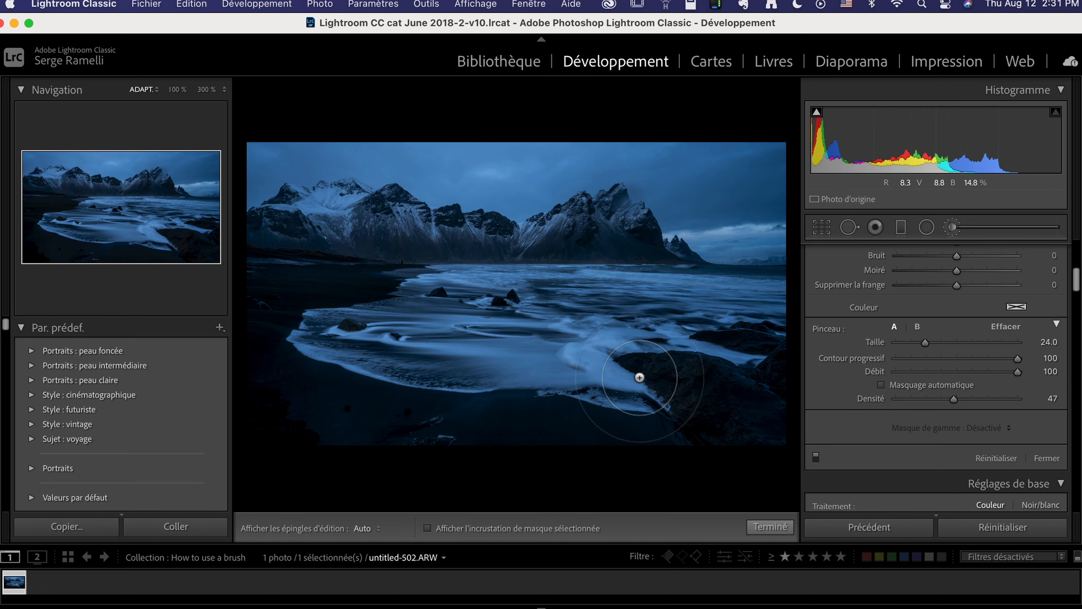
# Step: Raise the adjustment brush's Exposition to 1.41 for a new mask
pyautogui.scroll(-10, 578, 274)
pyautogui.scroll(-5, 936, 375)
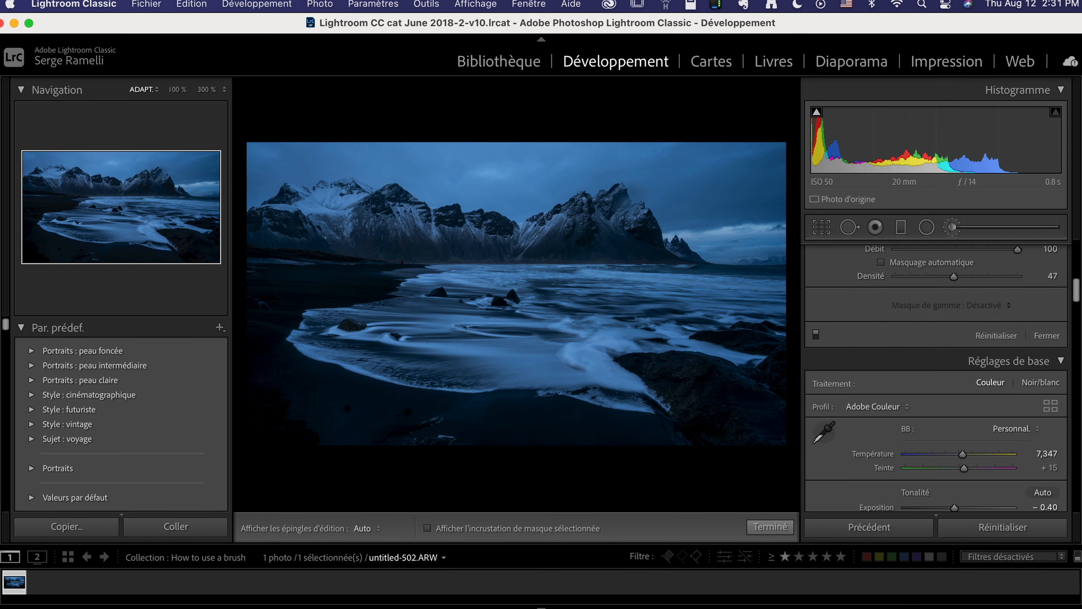
pyautogui.moveTo(1075, 296); pyautogui.dragTo(1075, 241)
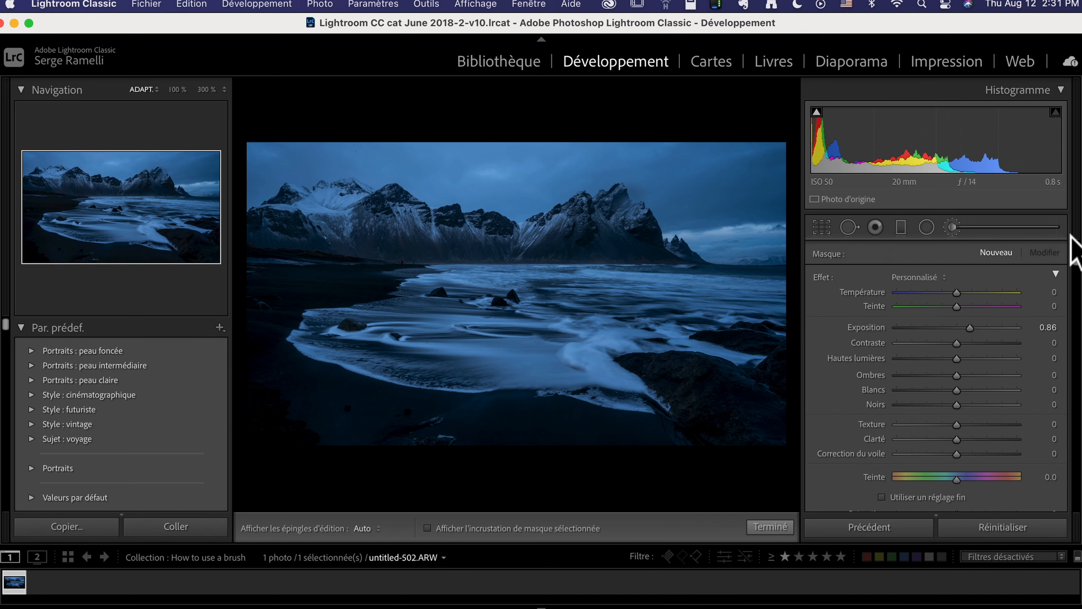
pyautogui.moveTo(978, 328); pyautogui.dragTo(977, 327)
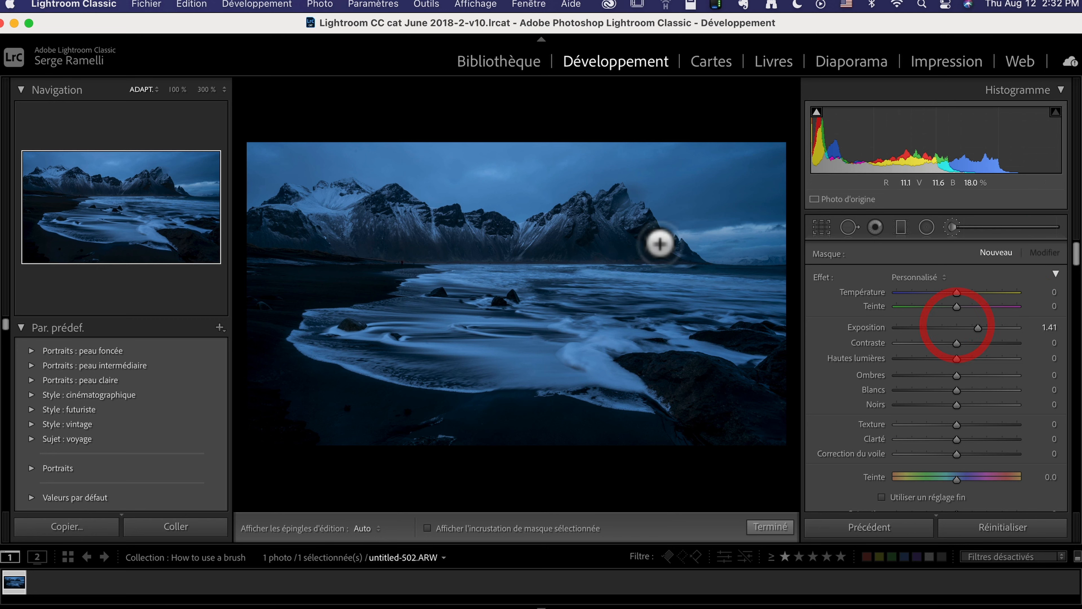
# Step: Test a soft-edged brush stroke over the mountains and beach with Débit 100 and Densité 47, and delete it
pyautogui.moveTo(667, 247)
pyautogui.mouseDown()
pyautogui.moveTo(643, 243)
pyautogui.moveTo(488, 285)
pyautogui.moveTo(389, 347)
pyautogui.mouseUp()
pyautogui.moveTo(472, 460); pyautogui.dragTo(690, 432)
pyautogui.press('Delete')
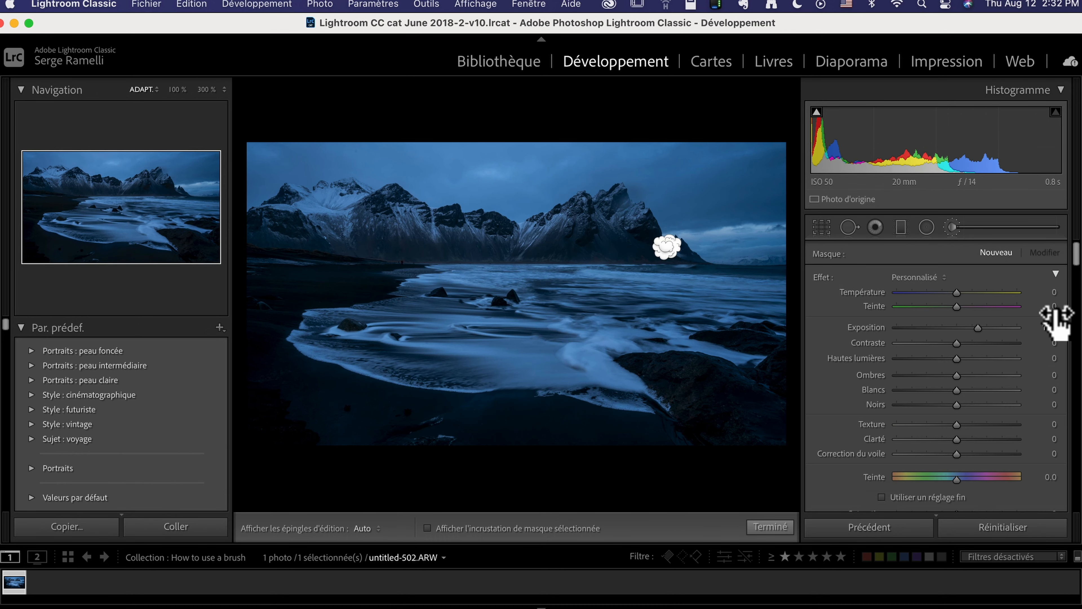
# Step: Try test strokes with the brush's Taille at 16.0 and its Débit at 12 and at 100, deleting the result
pyautogui.moveTo(1077, 254); pyautogui.dragTo(1077, 278)
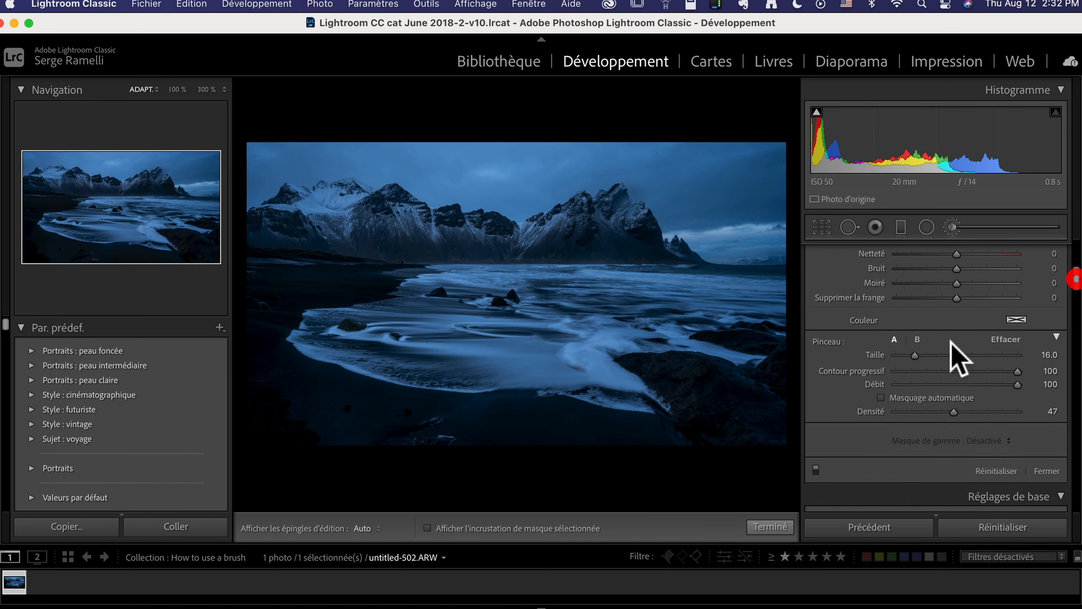
pyautogui.click(909, 384)
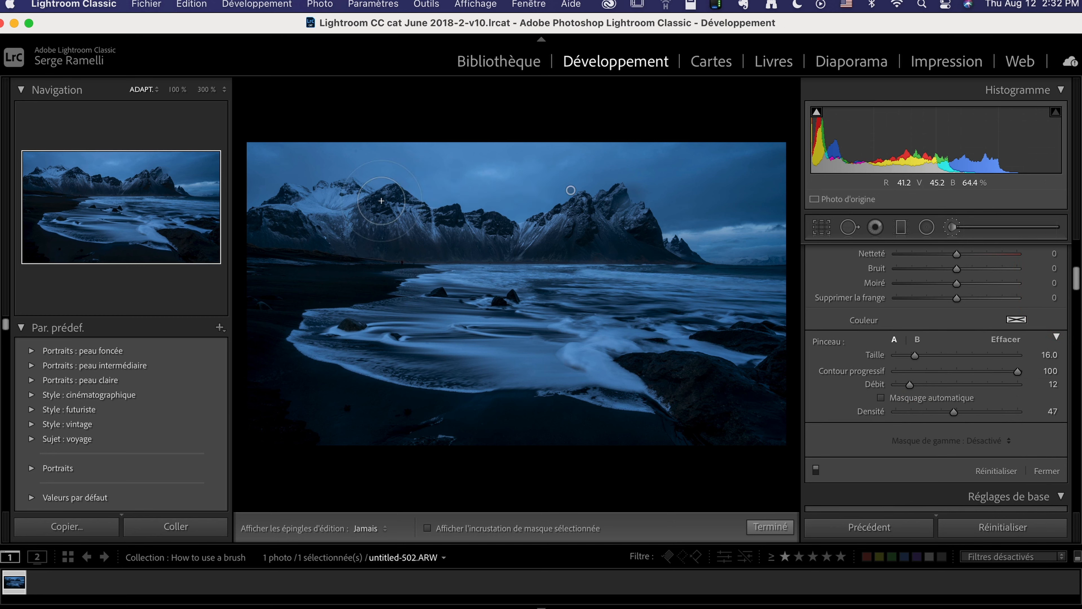
pyautogui.moveTo(625, 418); pyautogui.dragTo(627, 420)
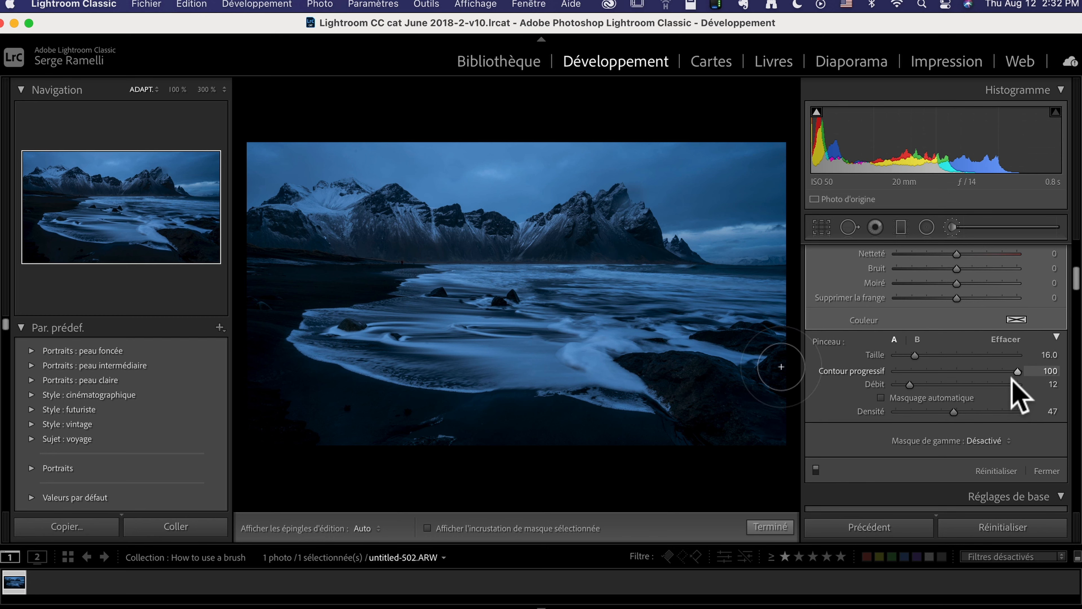
pyautogui.moveTo(656, 249)
pyautogui.mouseDown()
pyautogui.moveTo(324, 253)
pyautogui.moveTo(660, 292)
pyautogui.moveTo(673, 471)
pyautogui.moveTo(401, 285)
pyautogui.mouseUp()
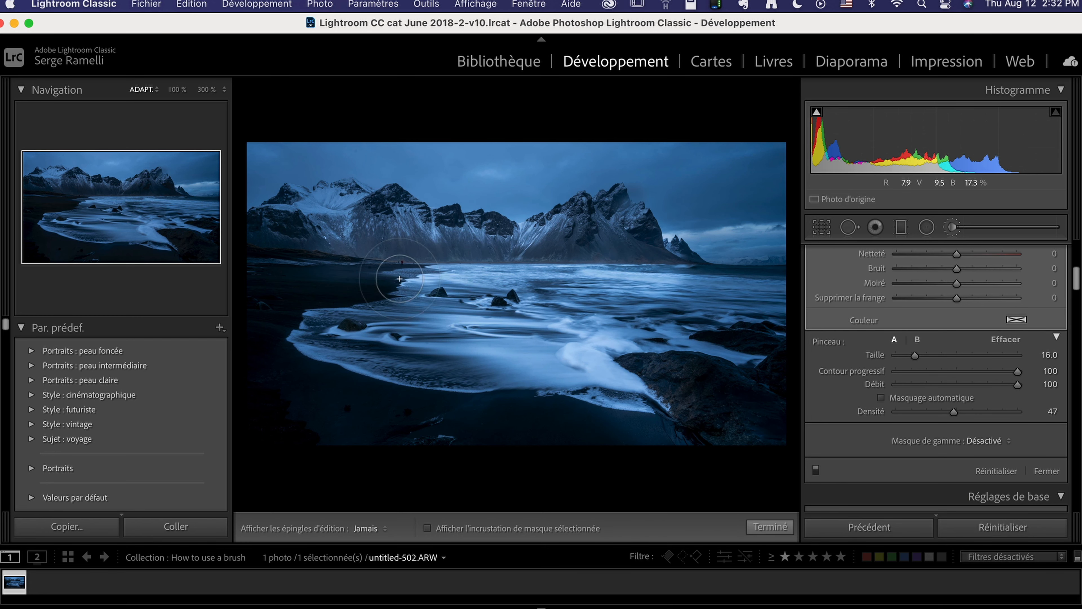
pyautogui.press('Delete')
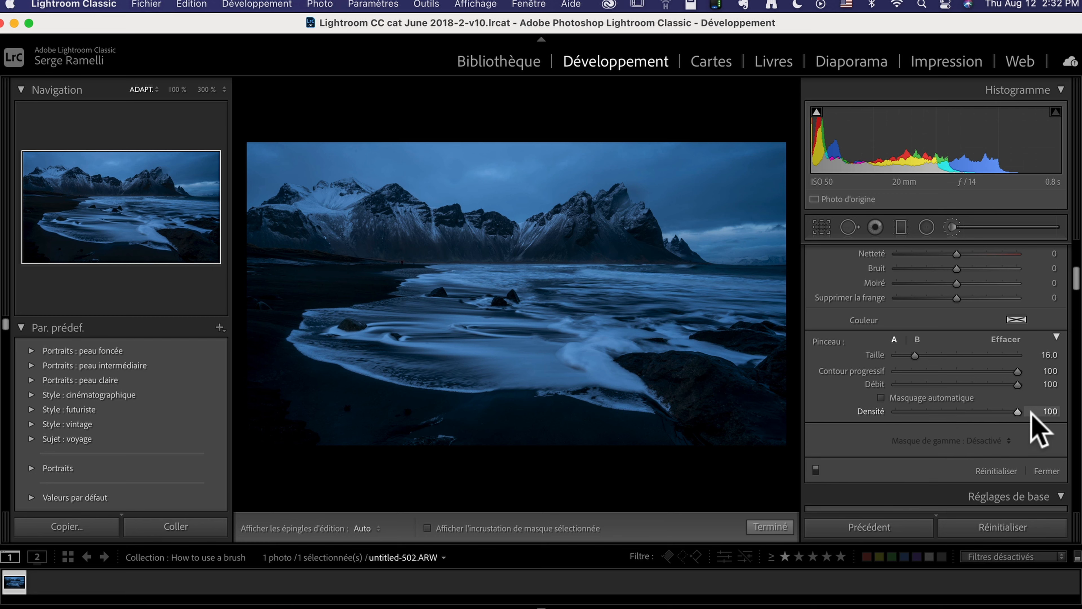
# Step: Test brush strokes at Densité 100, first with Contour progressif 100 and, after deleting that, with Contour progressif 0
pyautogui.moveTo(584, 250)
pyautogui.mouseDown()
pyautogui.moveTo(399, 241)
pyautogui.moveTo(320, 254)
pyautogui.mouseUp()
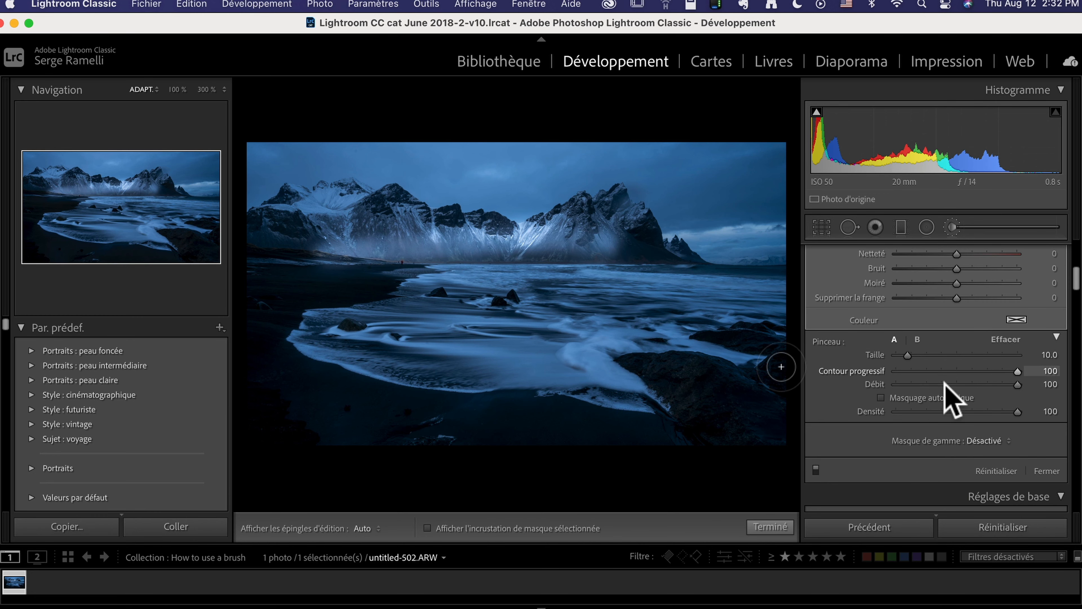
pyautogui.press('Delete')
pyautogui.moveTo(592, 245)
pyautogui.mouseDown()
pyautogui.moveTo(463, 249)
pyautogui.moveTo(527, 325)
pyautogui.moveTo(326, 386)
pyautogui.moveTo(686, 444)
pyautogui.mouseUp()
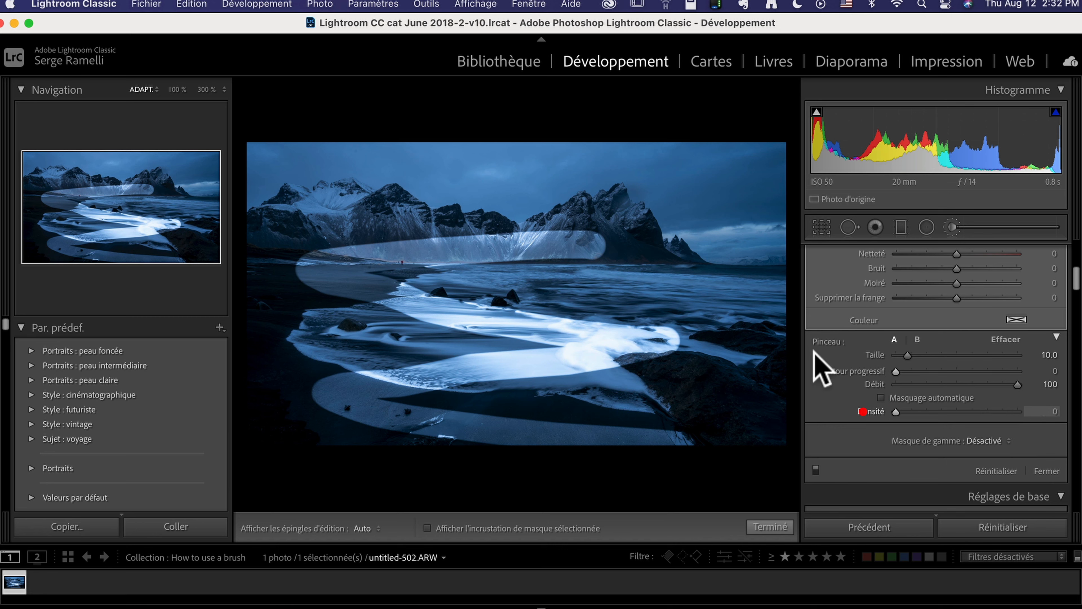
# Step: Try painting over the existing strokes and sky with the brush's Densité at 0 and at 42
pyautogui.press('h')
pyautogui.moveTo(591, 287)
pyautogui.mouseDown()
pyautogui.moveTo(663, 292)
pyautogui.moveTo(713, 319)
pyautogui.mouseUp()
pyautogui.press('h')
pyautogui.click(949, 411)
pyautogui.press('h')
pyautogui.moveTo(498, 177)
pyautogui.mouseDown()
pyautogui.moveTo(659, 248)
pyautogui.moveTo(634, 270)
pyautogui.moveTo(695, 313)
pyautogui.moveTo(580, 292)
pyautogui.moveTo(714, 304)
pyautogui.moveTo(723, 383)
pyautogui.moveTo(694, 383)
pyautogui.moveTo(689, 416)
pyautogui.moveTo(732, 424)
pyautogui.moveTo(780, 308)
pyautogui.moveTo(682, 208)
pyautogui.moveTo(683, 177)
pyautogui.moveTo(555, 166)
pyautogui.moveTo(408, 204)
pyautogui.moveTo(377, 203)
pyautogui.mouseUp()
pyautogui.press('h')
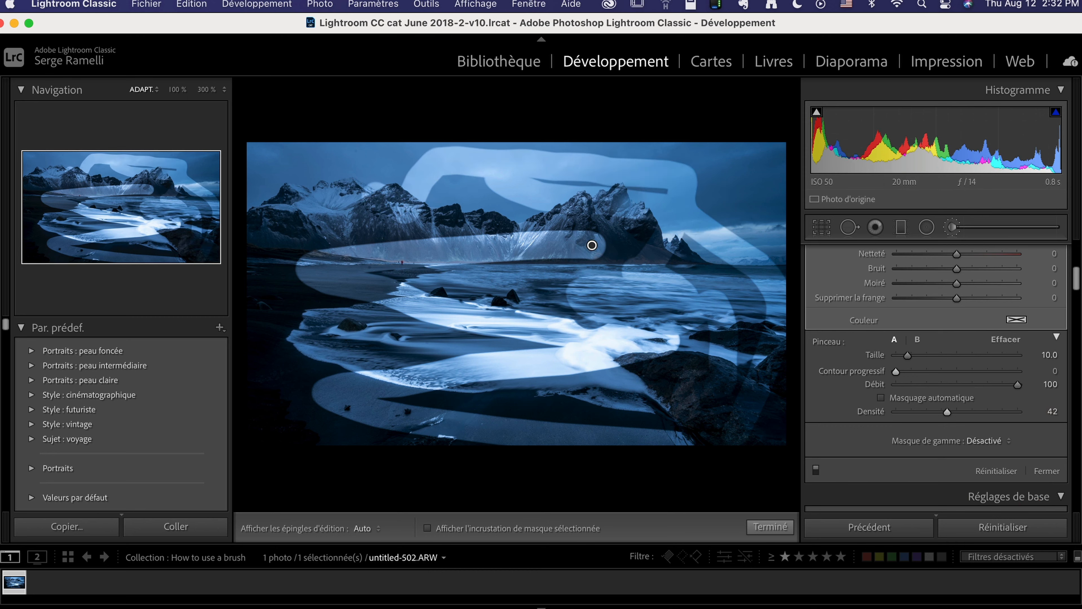
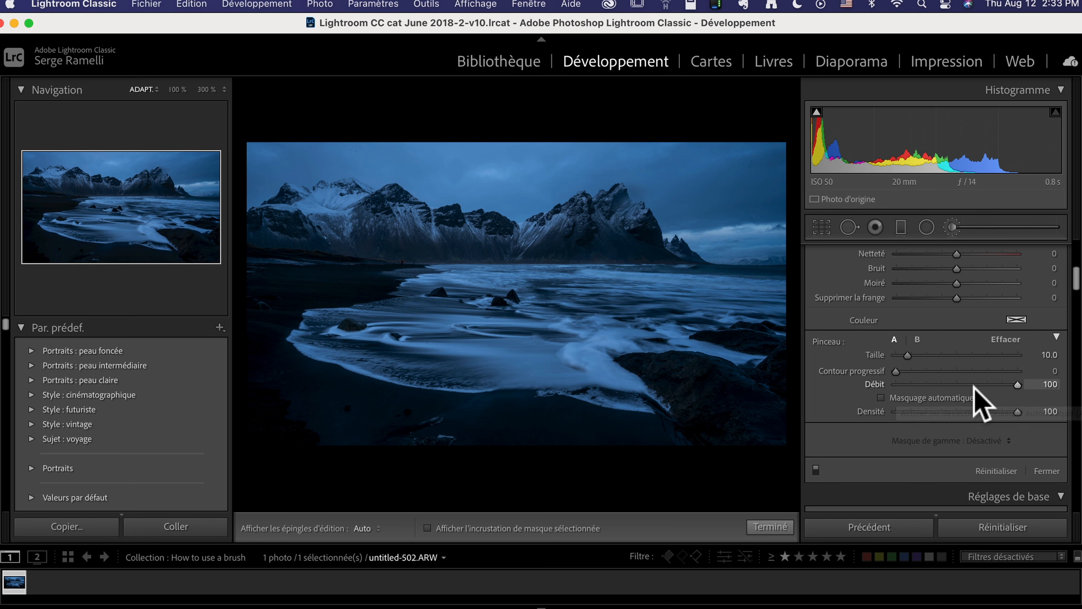
# Step: Set the brush to Taille 15.0, Contour progressif 100, Débit 72 and Densité 73
pyautogui.click(978, 412)
pyautogui.click(984, 412)
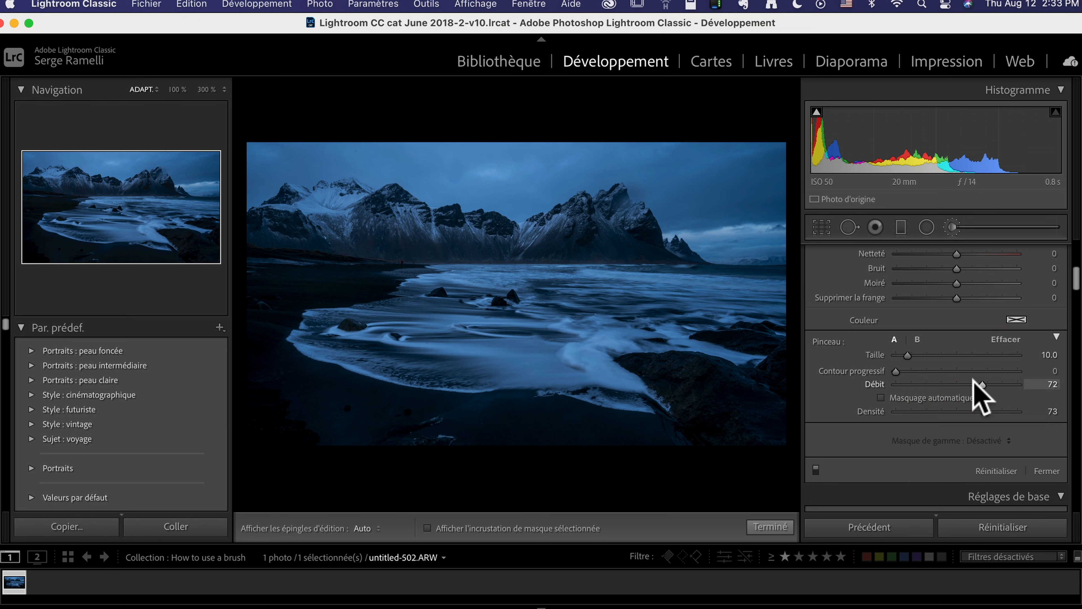
pyautogui.scroll(5, 563, 282)
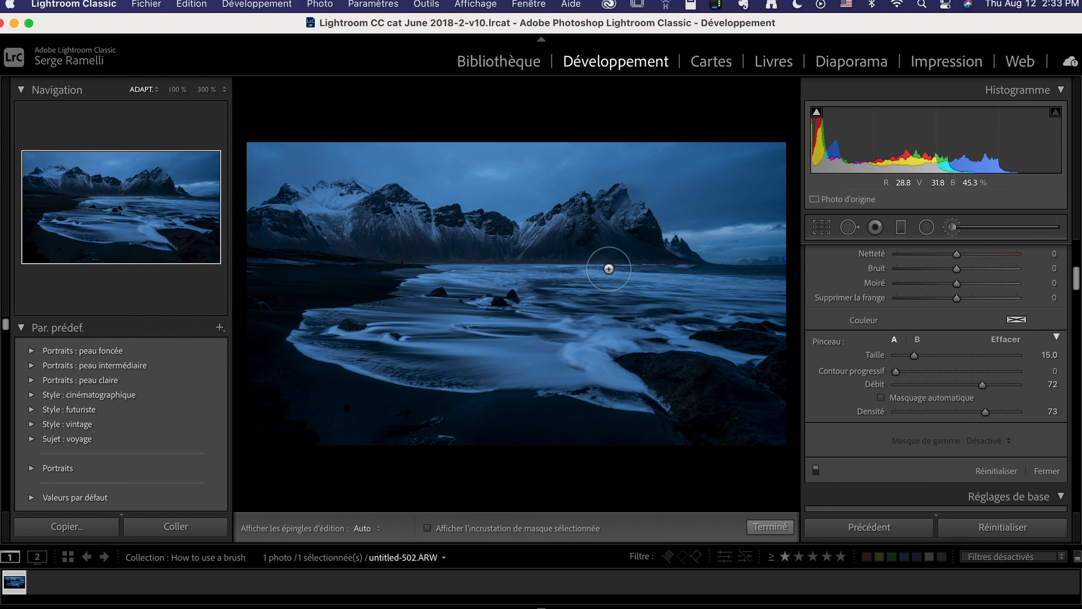
pyautogui.moveTo(897, 371); pyautogui.dragTo(1062, 376)
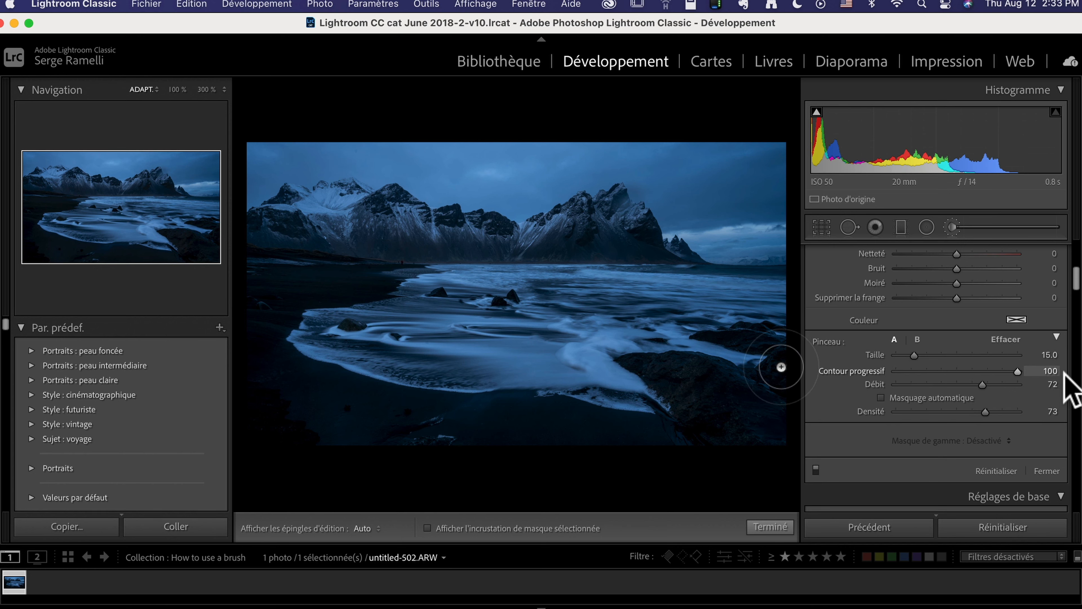
# Step: Try brightening the distant water below the mountains with a brush of Taille 17.0, and delete the mask
pyautogui.scroll(-1, 636, 291)
pyautogui.press('h')
pyautogui.moveTo(660, 253)
pyautogui.mouseDown()
pyautogui.moveTo(375, 259)
pyautogui.moveTo(627, 249)
pyautogui.moveTo(506, 299)
pyautogui.mouseUp()
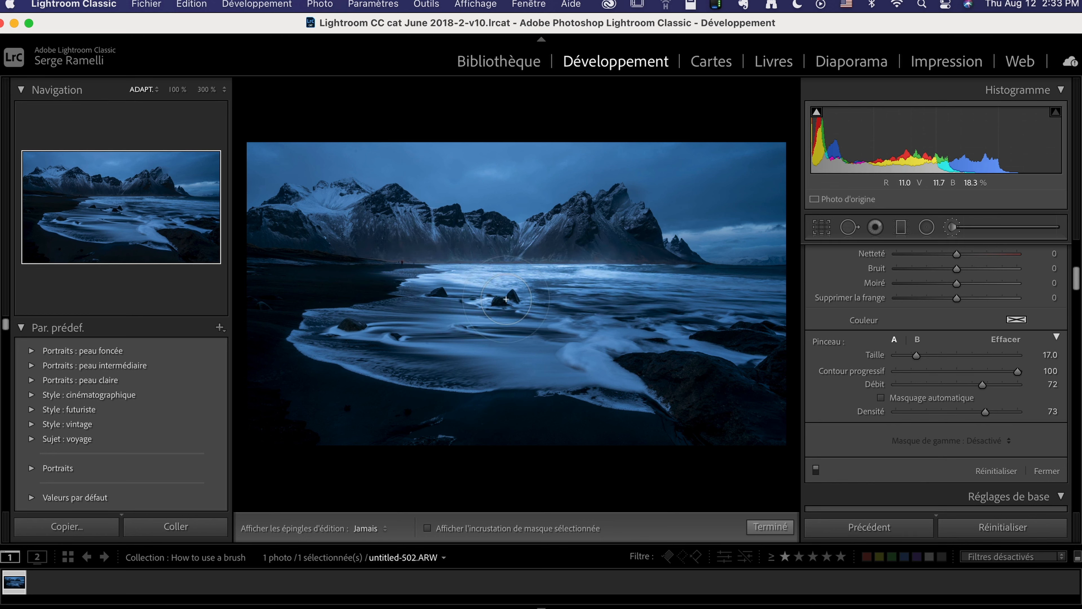
pyautogui.press('h')
pyautogui.click(661, 261)
pyautogui.press('Delete')
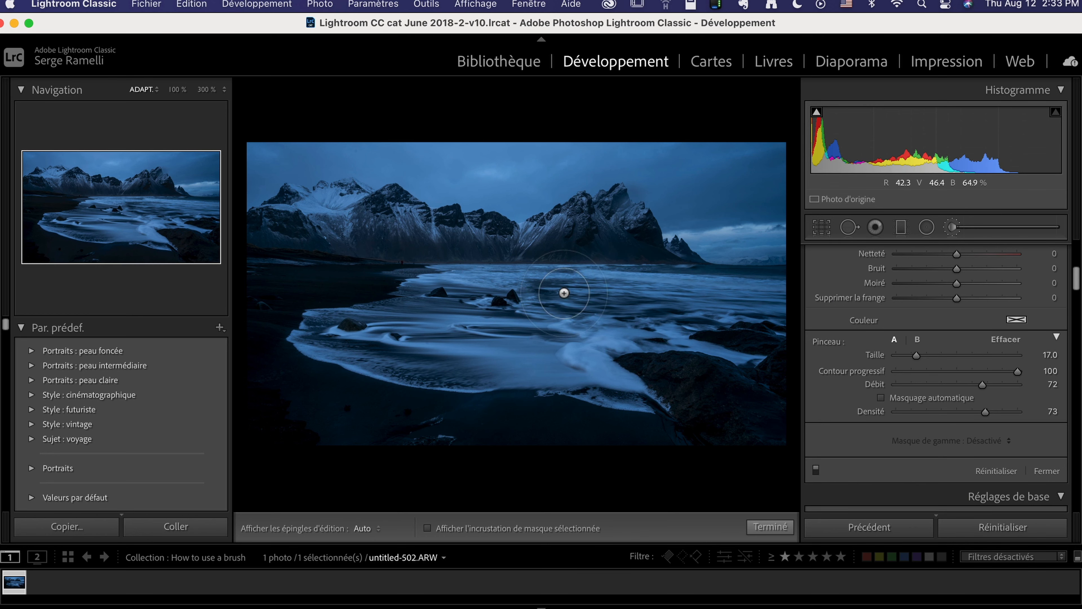
# Step: Reduce the brush's Taille to 9.0 and paint a new brightening mask over the foreground water and foam
pyautogui.press('[')
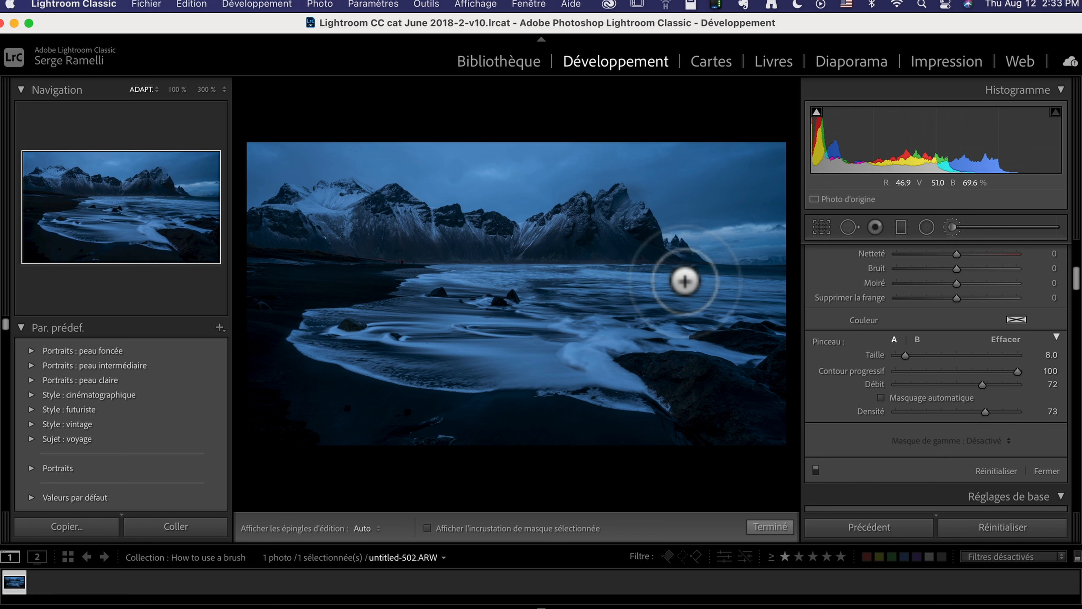
pyautogui.moveTo(551, 329)
pyautogui.mouseDown()
pyautogui.moveTo(333, 324)
pyautogui.moveTo(342, 338)
pyautogui.moveTo(499, 348)
pyautogui.moveTo(539, 374)
pyautogui.mouseUp()
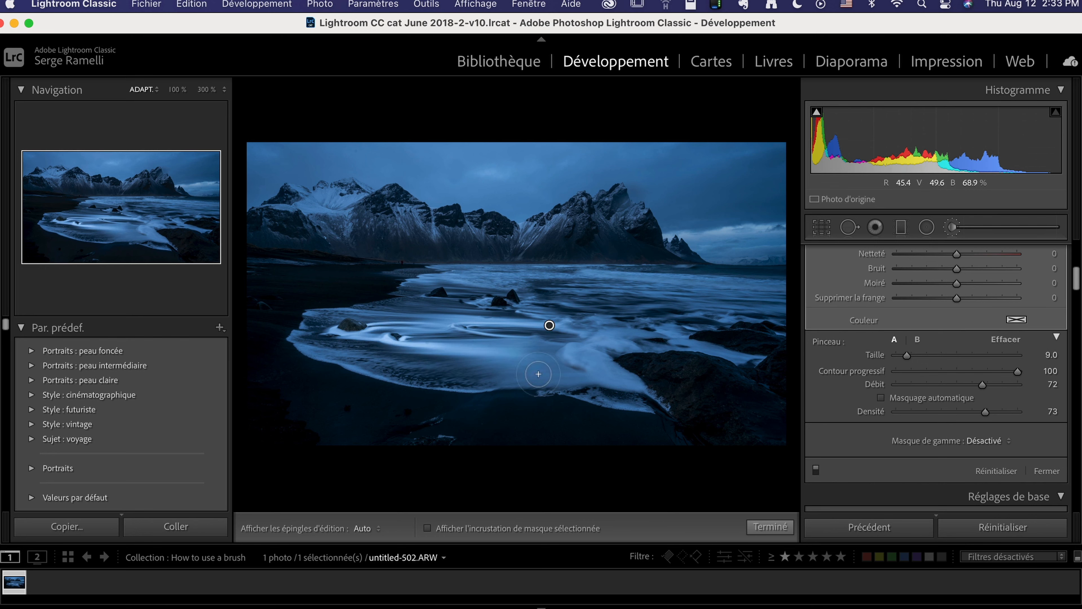
pyautogui.moveTo(577, 341)
pyautogui.mouseDown()
pyautogui.moveTo(637, 383)
pyautogui.moveTo(602, 356)
pyautogui.moveTo(613, 388)
pyautogui.moveTo(608, 342)
pyautogui.moveTo(692, 333)
pyautogui.mouseUp()
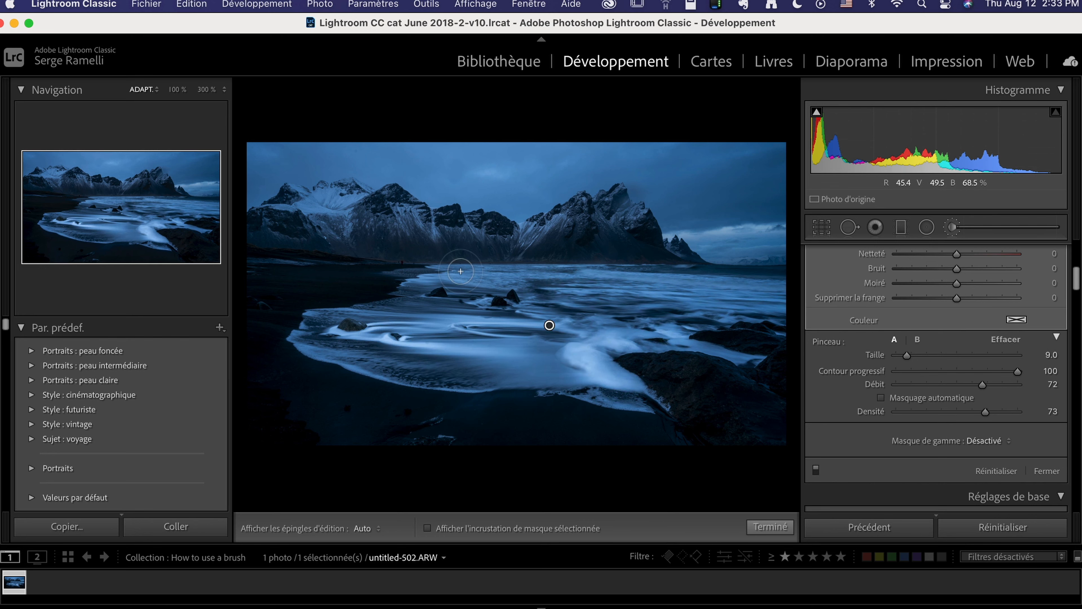
pyautogui.moveTo(460, 271); pyautogui.dragTo(483, 327)
pyautogui.moveTo(570, 372); pyautogui.dragTo(639, 381)
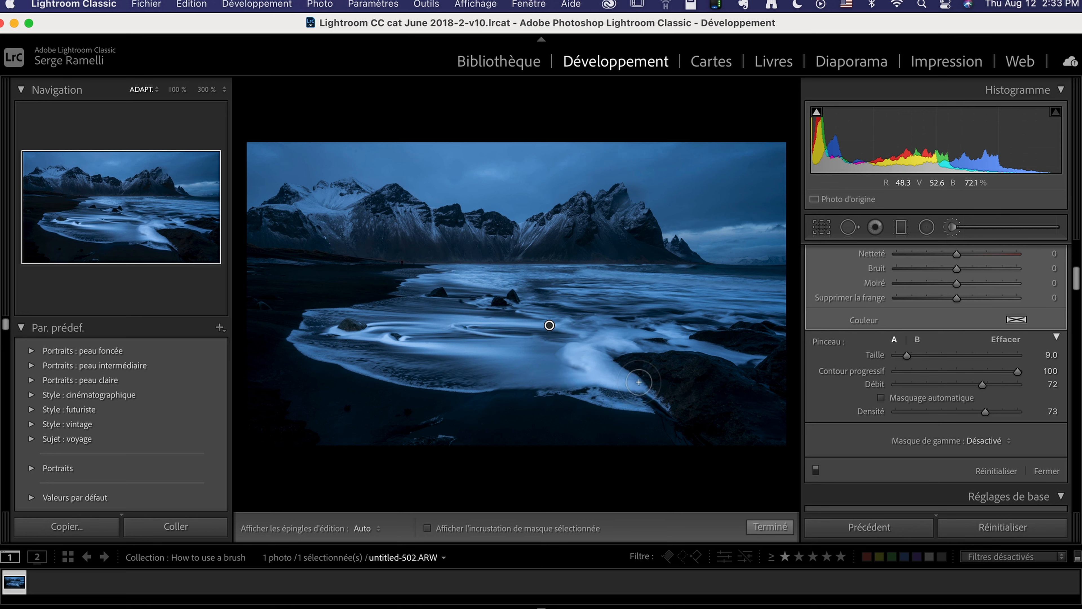
pyautogui.press('i')
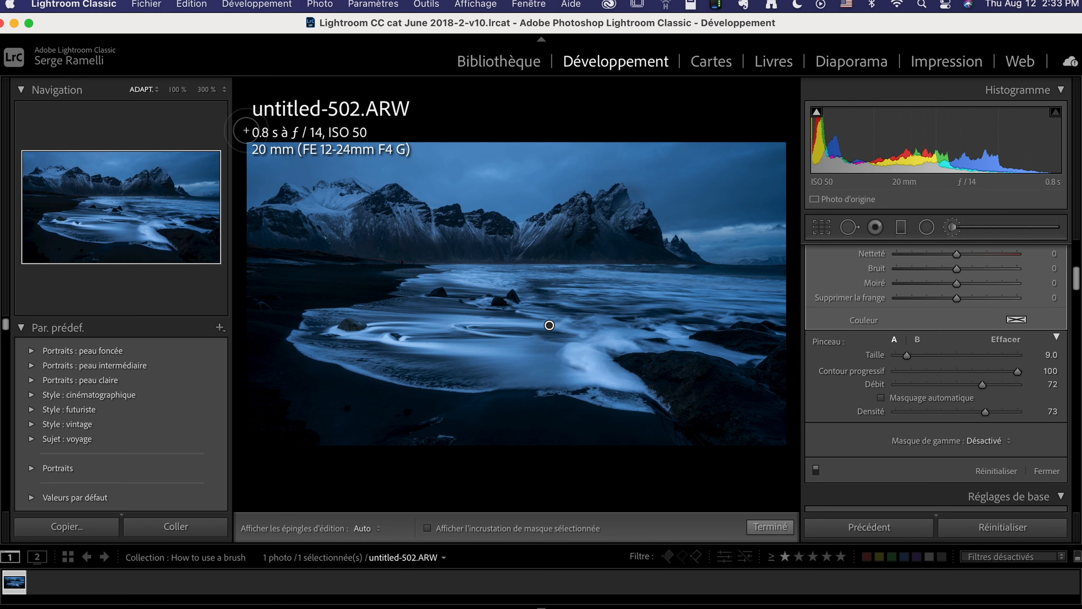
pyautogui.press('i')
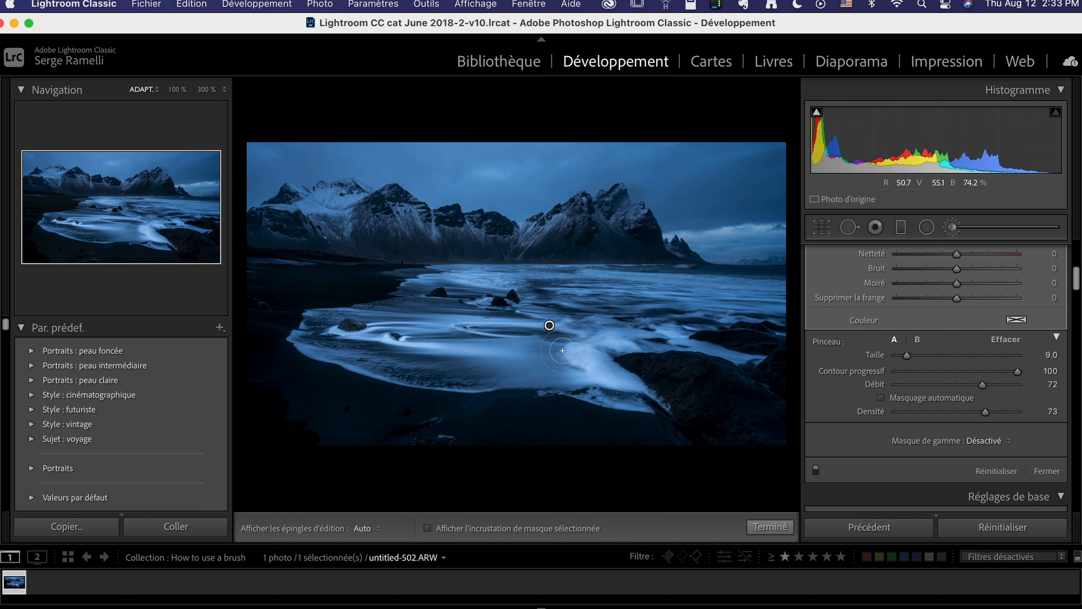
# Step: Extend the mask across the distant waves on the right side of the photo
pyautogui.scroll(4, 563, 350)
pyautogui.press('h')
pyautogui.moveTo(633, 280)
pyautogui.mouseDown()
pyautogui.moveTo(775, 291)
pyautogui.moveTo(565, 276)
pyautogui.moveTo(795, 298)
pyautogui.mouseUp()
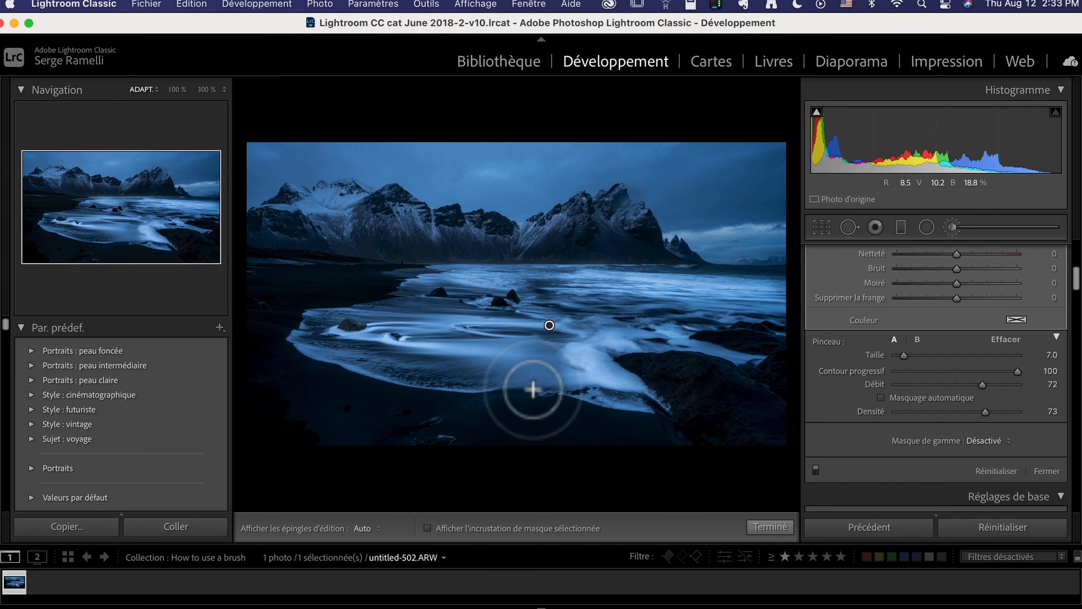
# Step: Lower the water mask's Exposition to 0.50, compare the photo with the brush adjustment off and on, and check the mask's coverage
pyautogui.moveTo(1078, 284); pyautogui.dragTo(1078, 261)
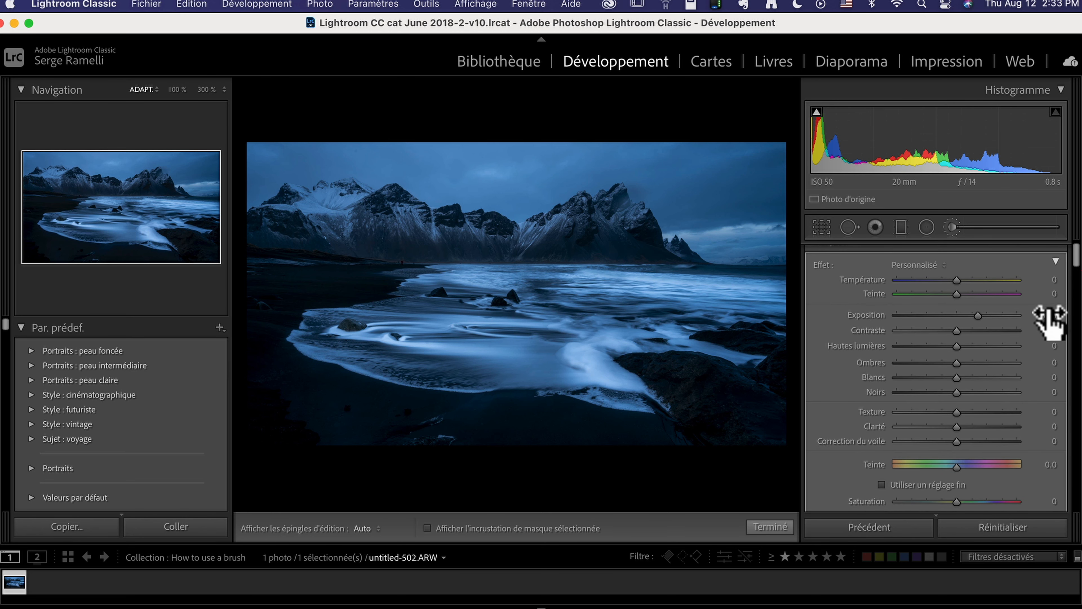
pyautogui.moveTo(974, 317); pyautogui.dragTo(966, 318)
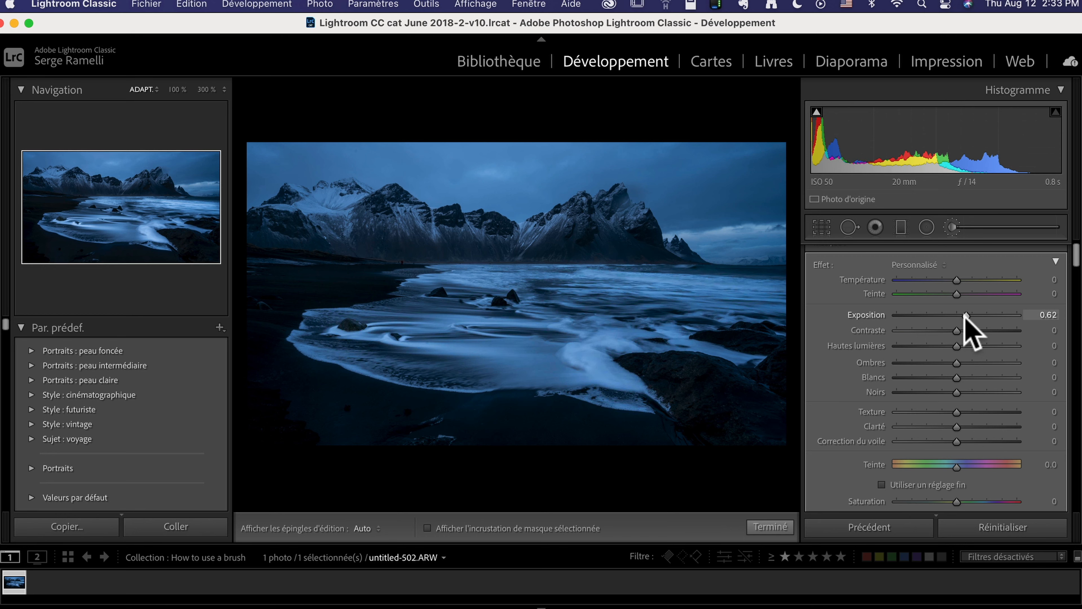
pyautogui.click(964, 318)
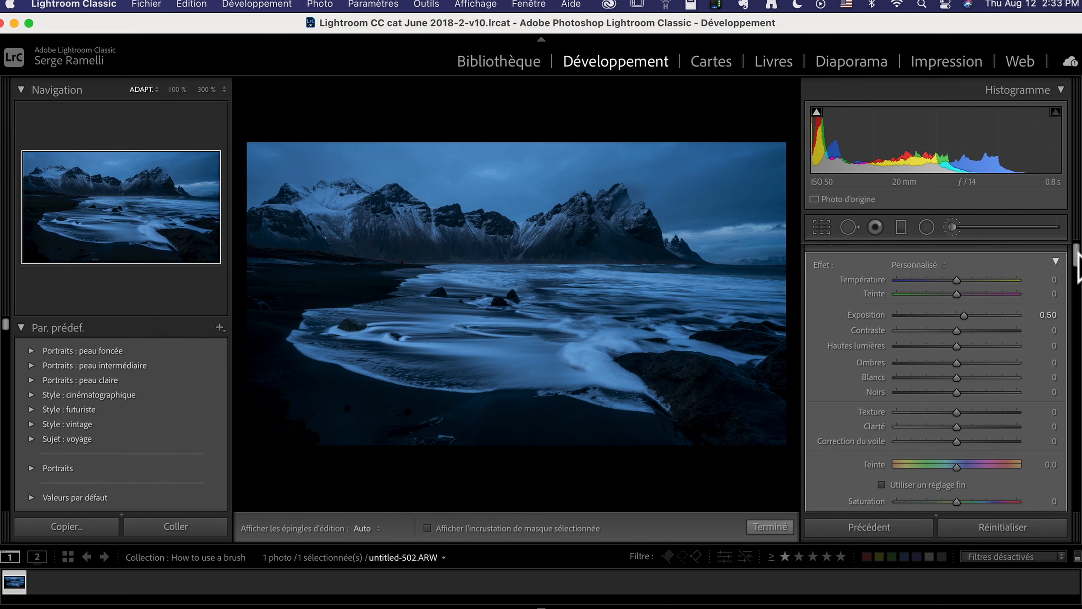
pyautogui.moveTo(1077, 256); pyautogui.dragTo(1077, 284)
pyautogui.click(816, 483)
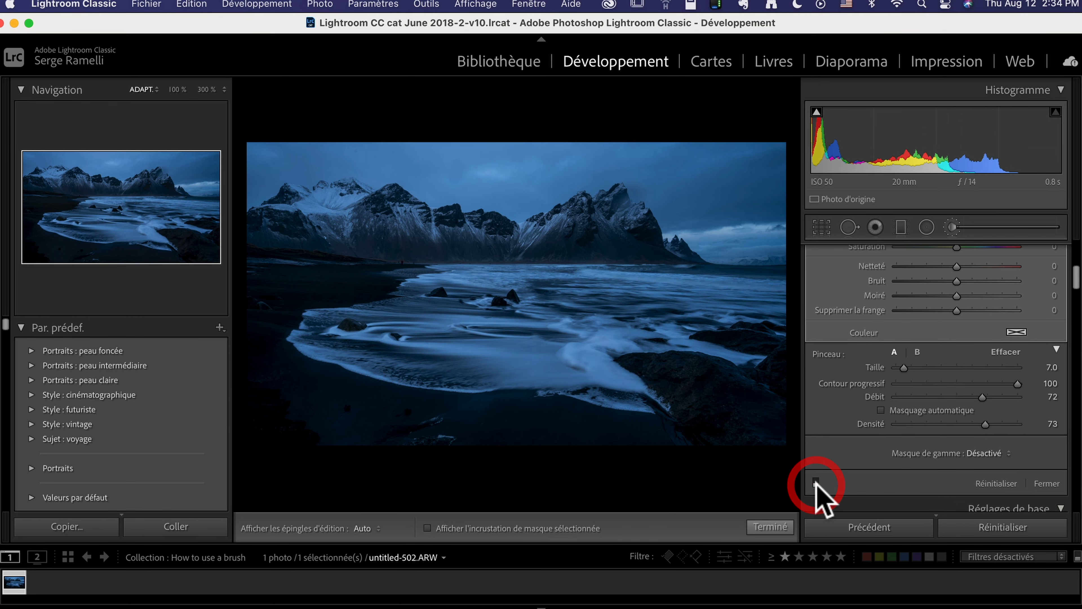
pyautogui.click(815, 483)
pyautogui.click(816, 483)
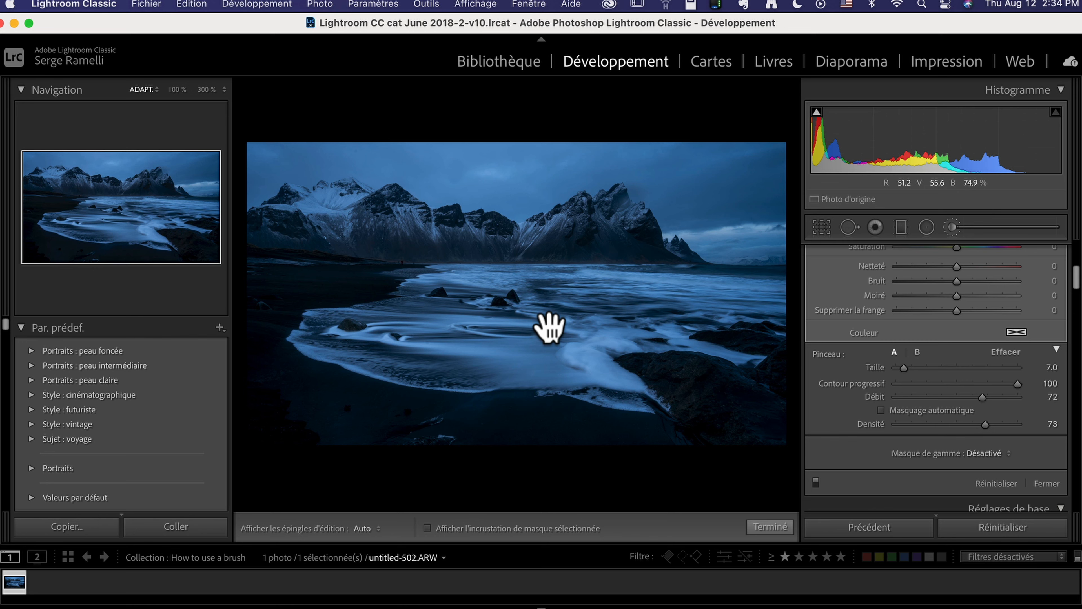
pyautogui.moveTo(550, 326)
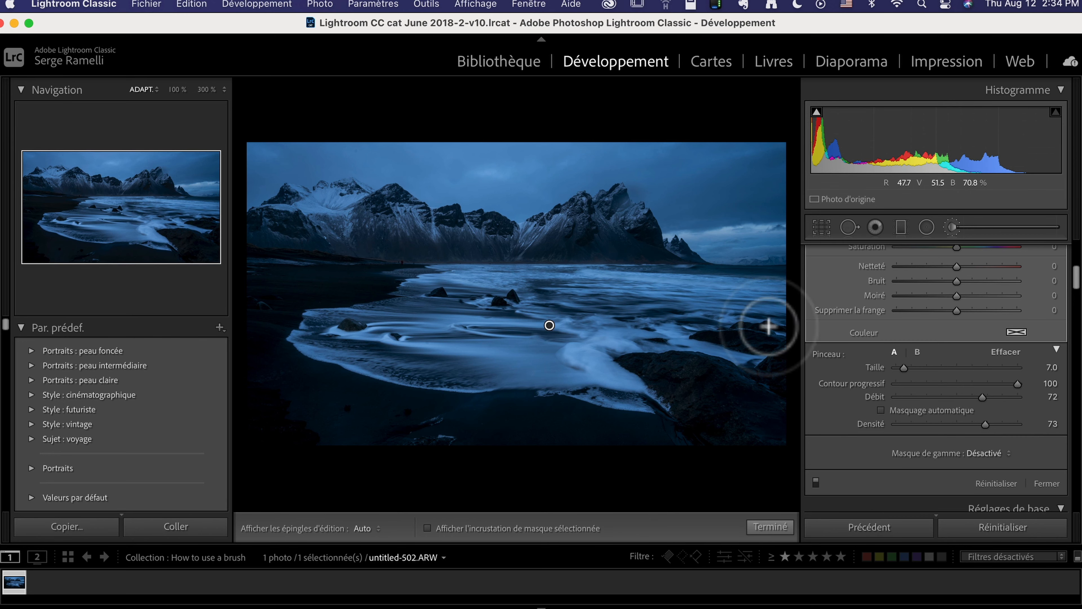
# Step: Create a second brush mask with Exposition 1.41 and paint over the distant waves, the water highlights and the foam beside the rocks
pyautogui.moveTo(1079, 275); pyautogui.dragTo(1080, 238)
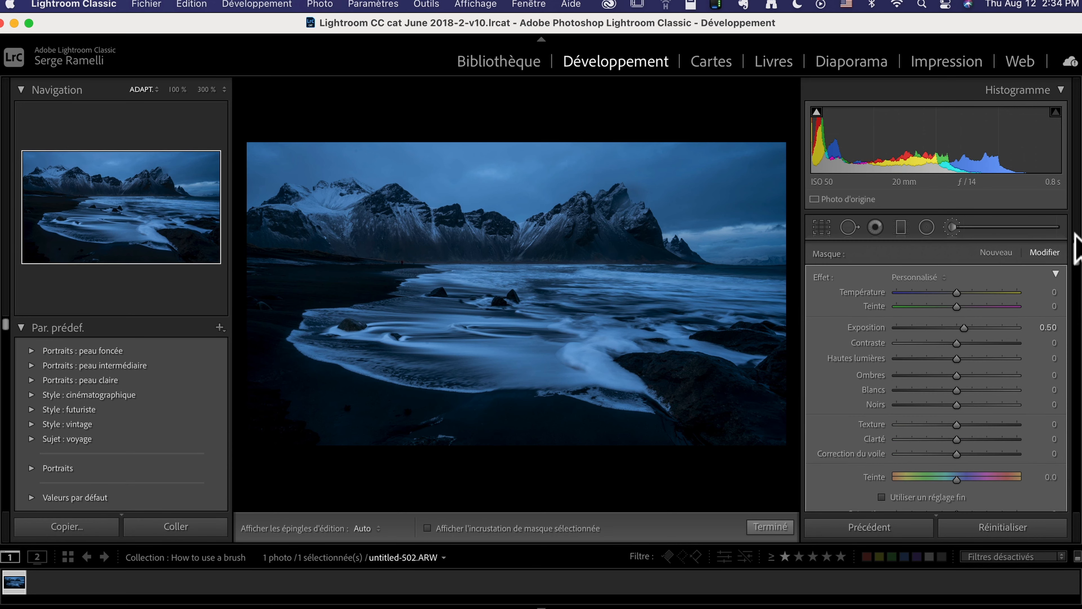
pyautogui.click(999, 252)
pyautogui.press('h')
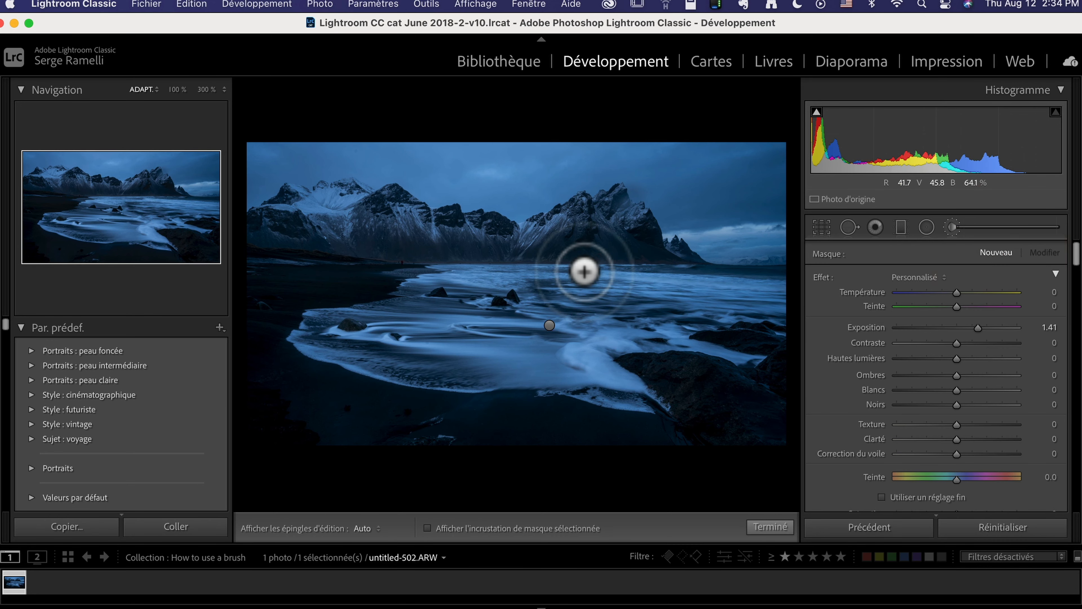
pyautogui.moveTo(489, 281); pyautogui.dragTo(758, 290)
pyautogui.moveTo(629, 341)
pyautogui.mouseDown()
pyautogui.moveTo(541, 326)
pyautogui.moveTo(623, 374)
pyautogui.moveTo(603, 339)
pyautogui.moveTo(636, 377)
pyautogui.mouseUp()
pyautogui.press('h')
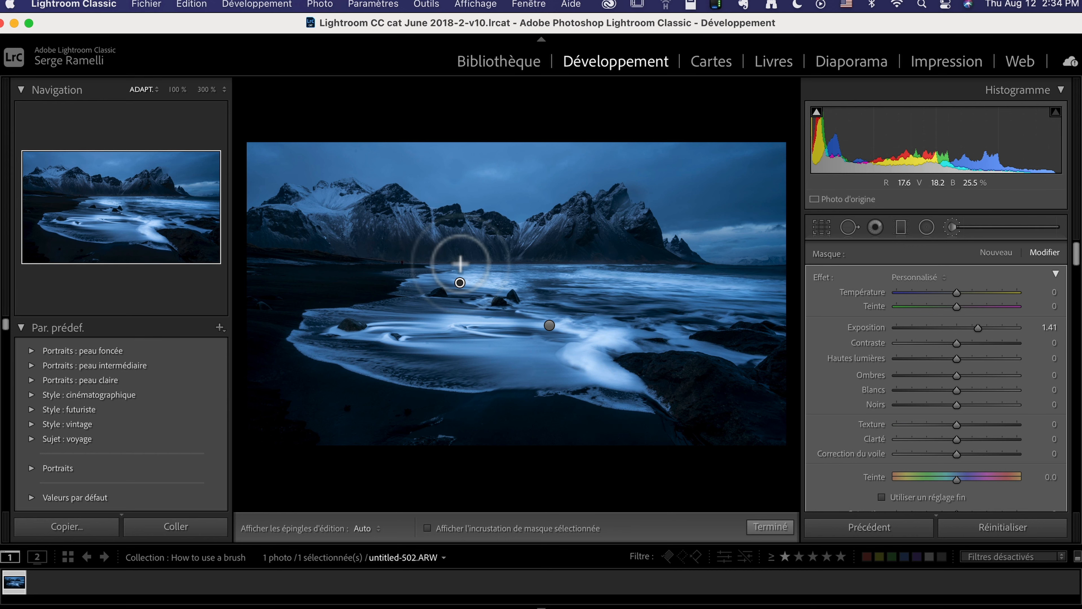
# Step: Examine the coverage of both water masks by switching between their pins, ending with the mask of Exposition 0.50 selected
pyautogui.moveTo(460, 283)
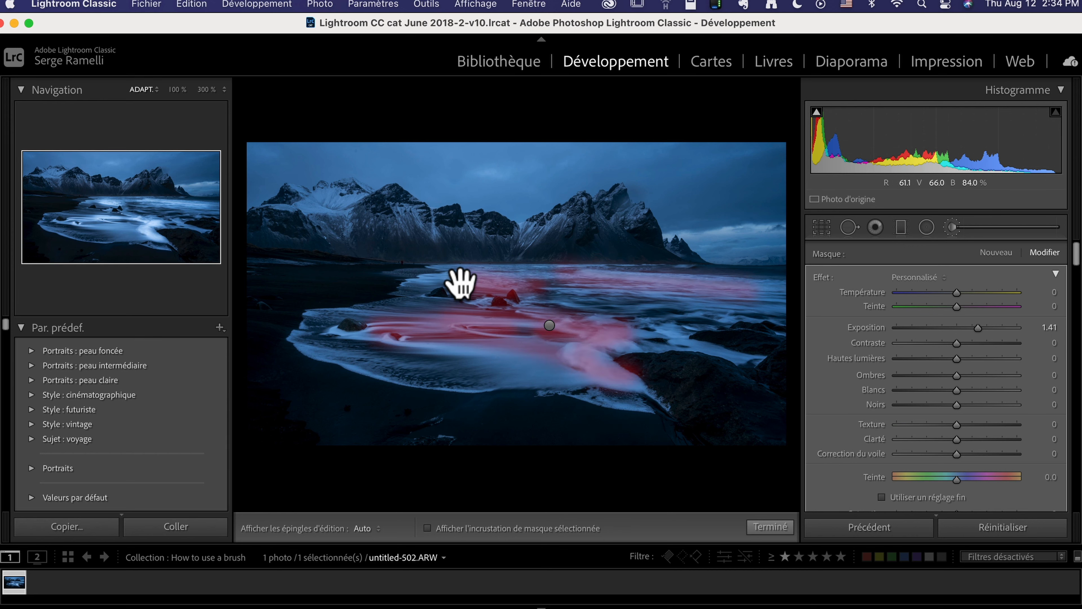
pyautogui.click(550, 325)
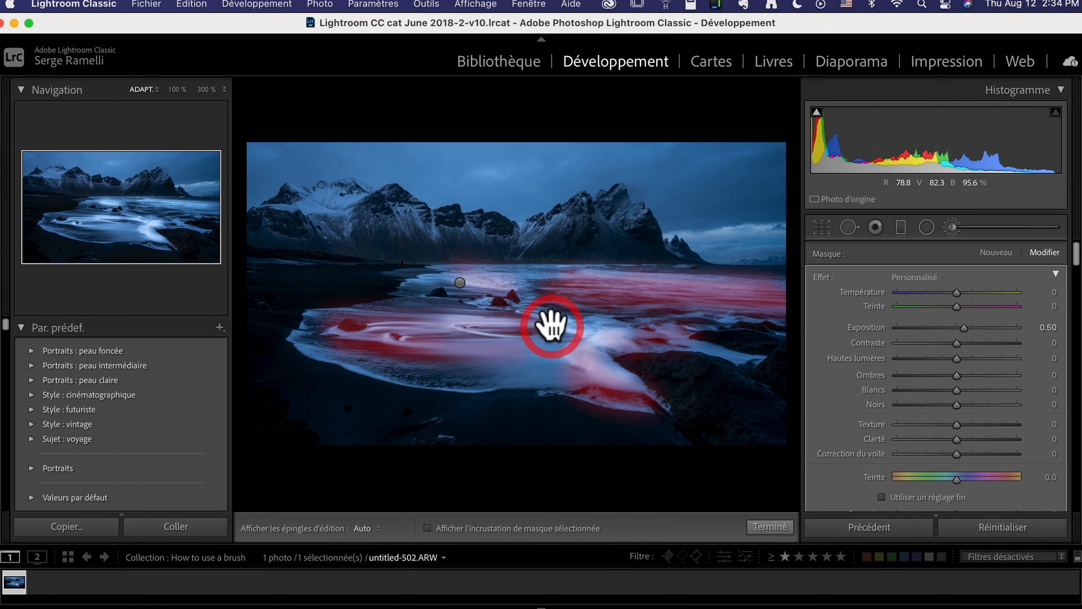
pyautogui.click(460, 283)
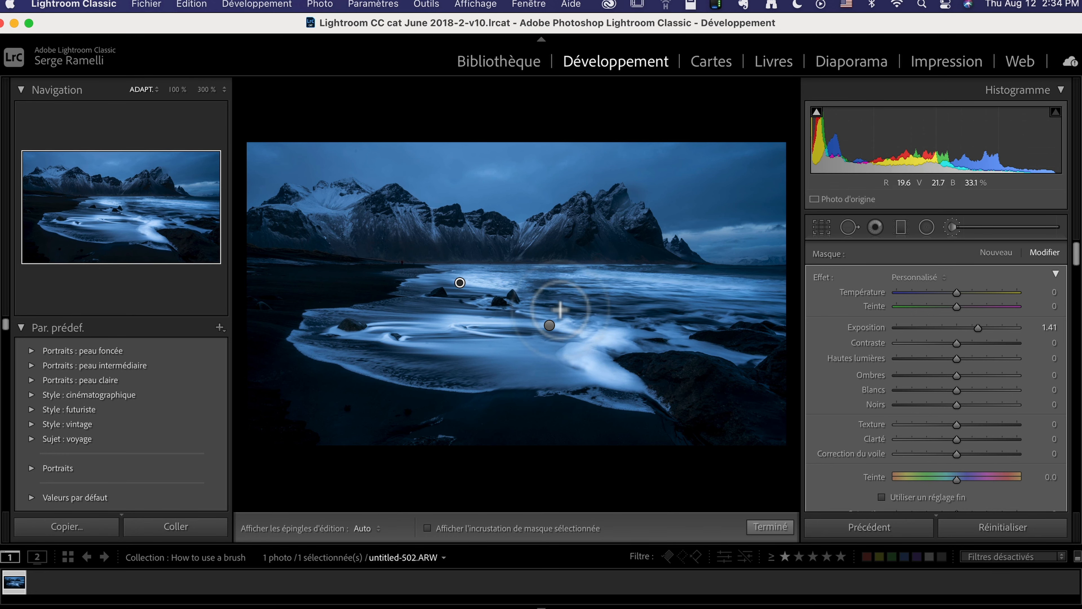
pyautogui.click(550, 325)
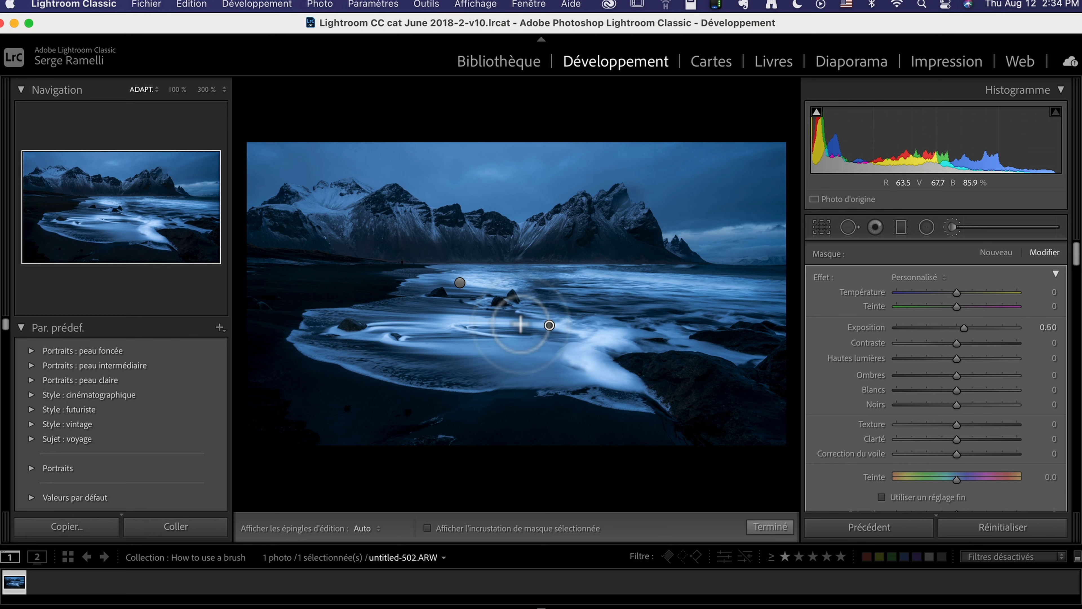
# Step: Erase the mask of Exposition 0.50 from the dark rocks beside the foam and check its coverage with the red overlay
pyautogui.press('alt')
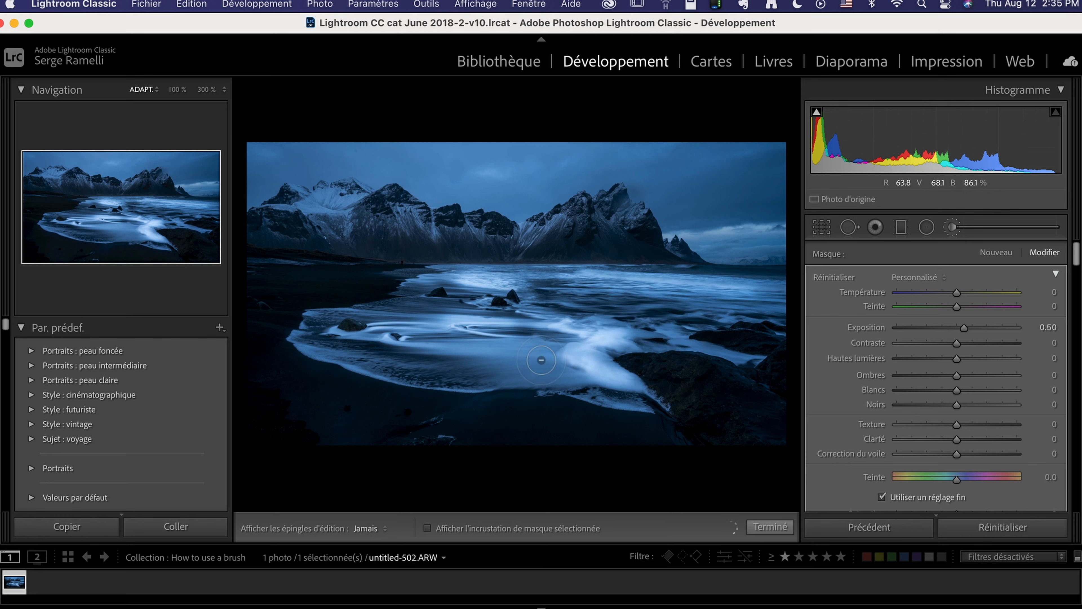
pyautogui.moveTo(694, 374); pyautogui.dragTo(709, 364)
pyautogui.press('space')
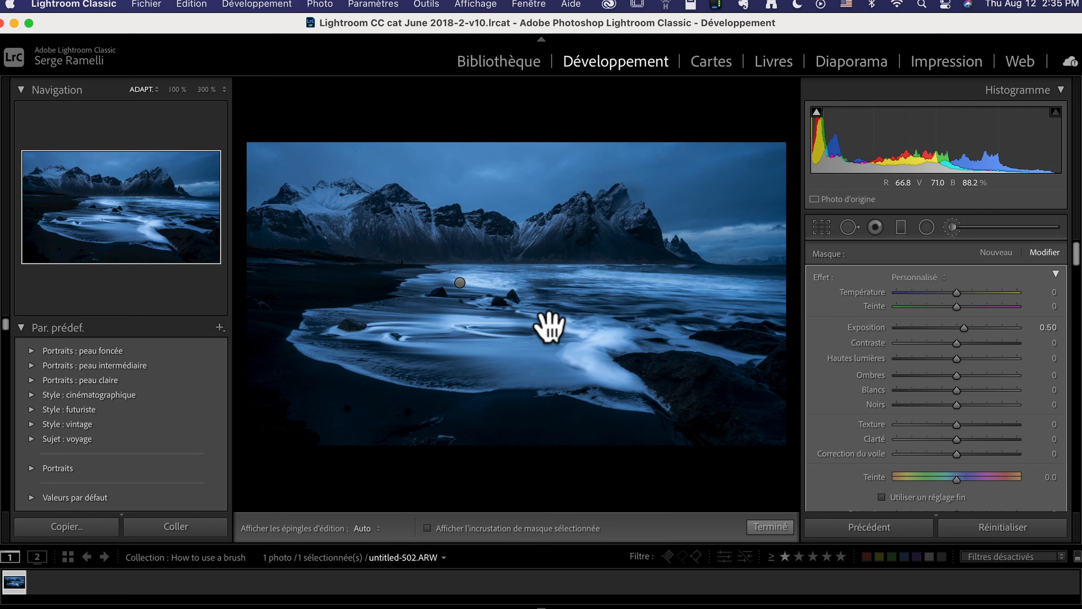
pyautogui.press('o')
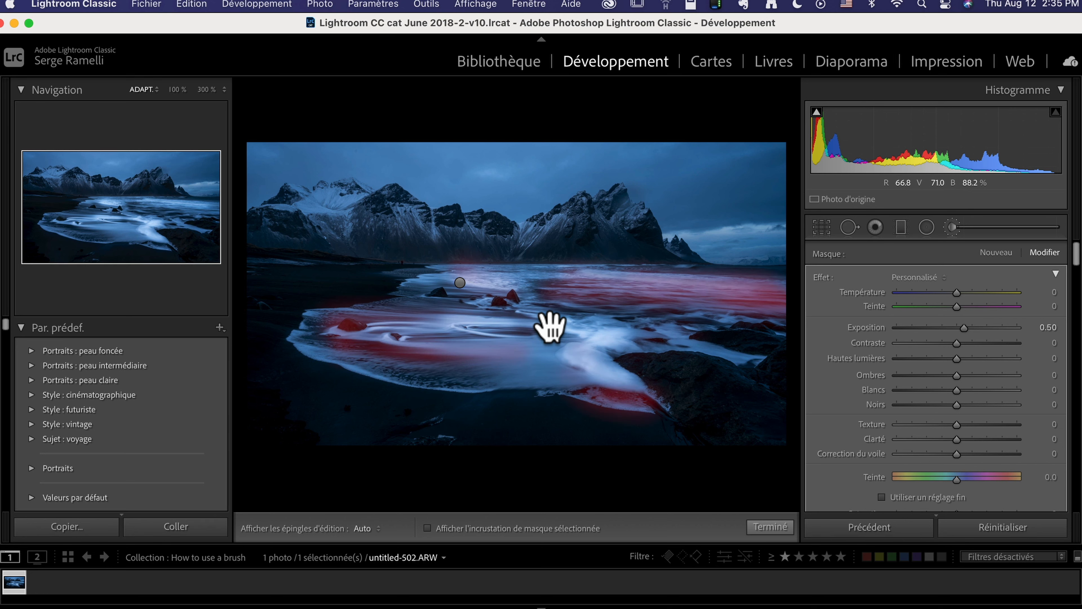
pyautogui.press('alt')
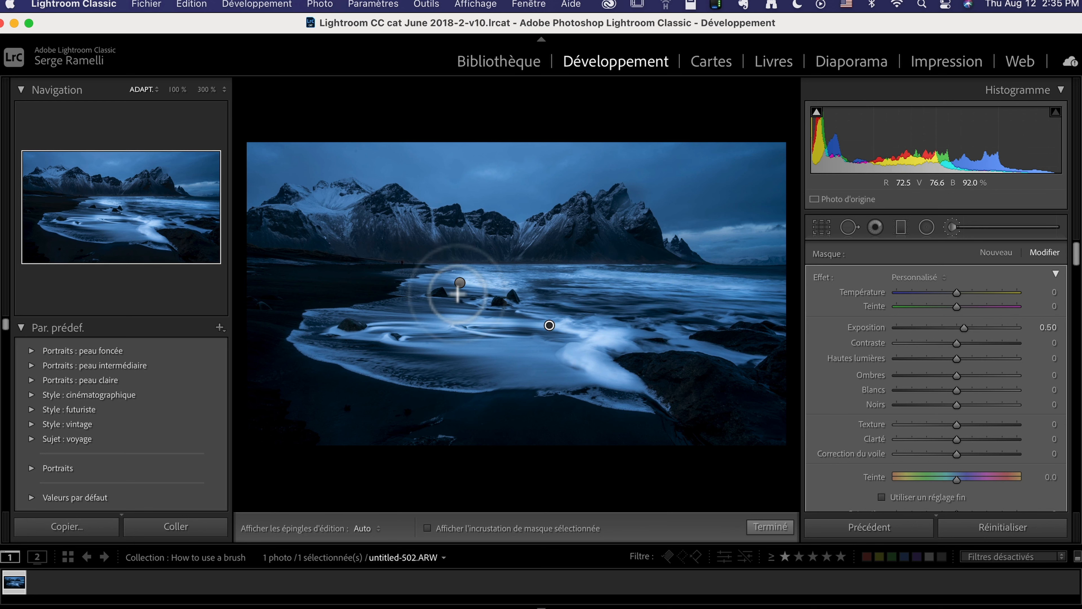
# Step: Select the mask on the distant waves, extend it across the waves at the right, and set its Exposition to 0.85
pyautogui.click(460, 283)
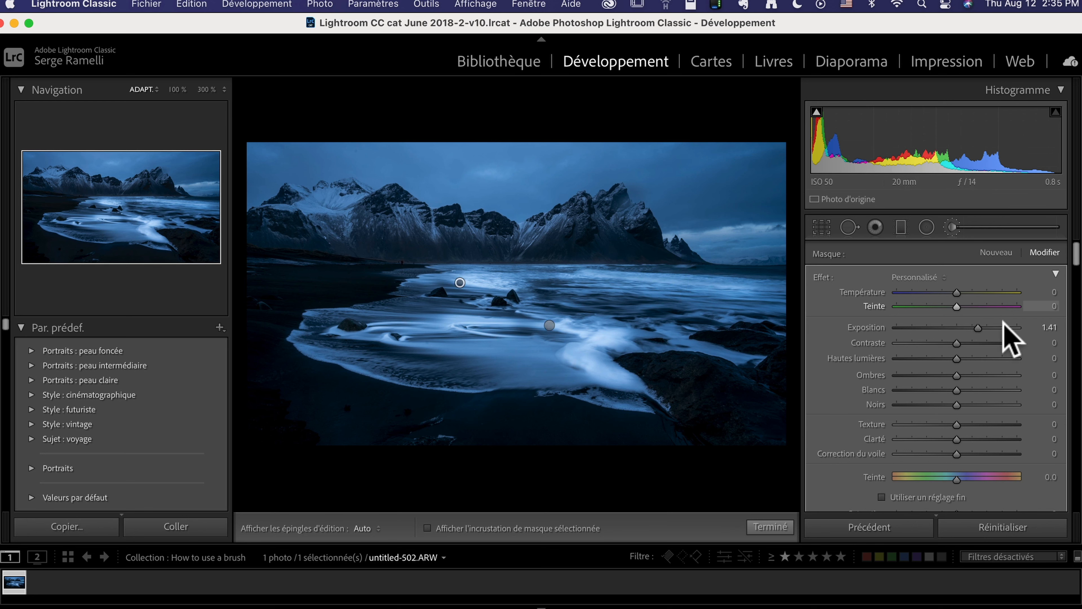
pyautogui.moveTo(975, 332); pyautogui.dragTo(962, 332)
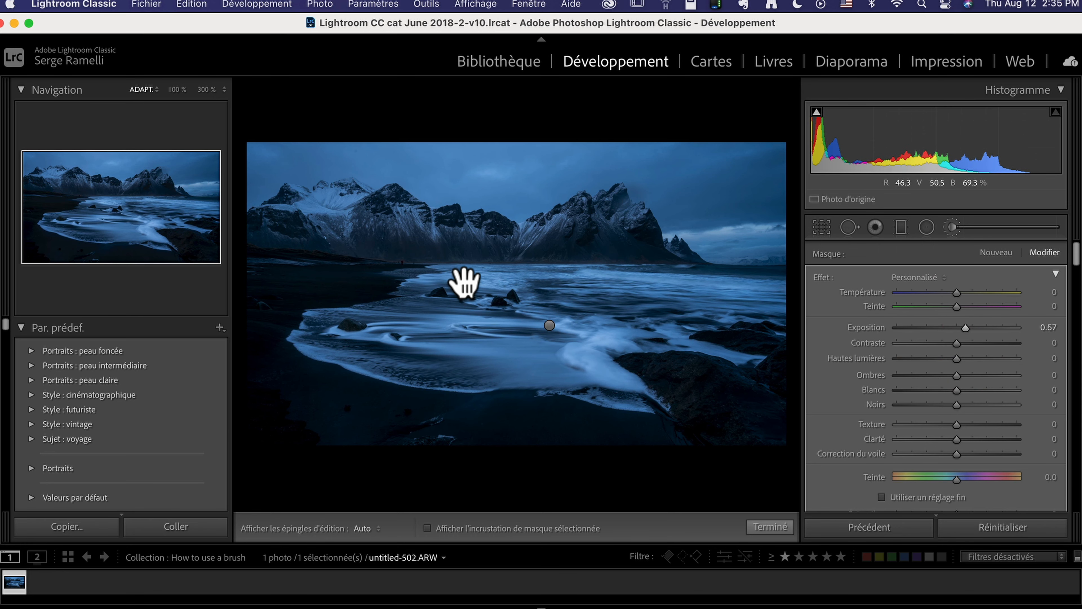
pyautogui.press('h')
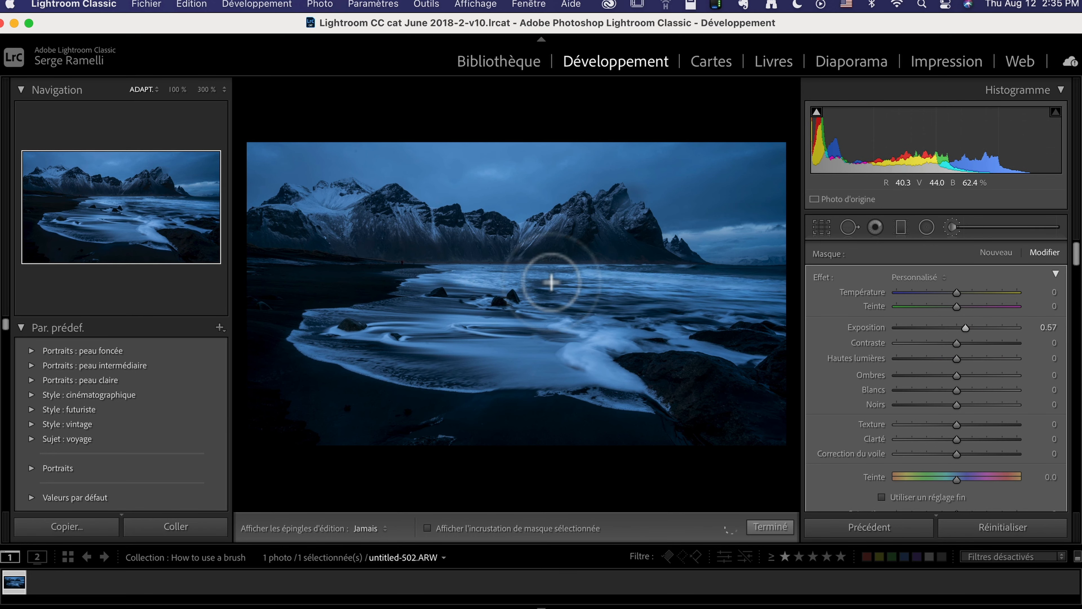
pyautogui.moveTo(751, 289); pyautogui.dragTo(692, 300)
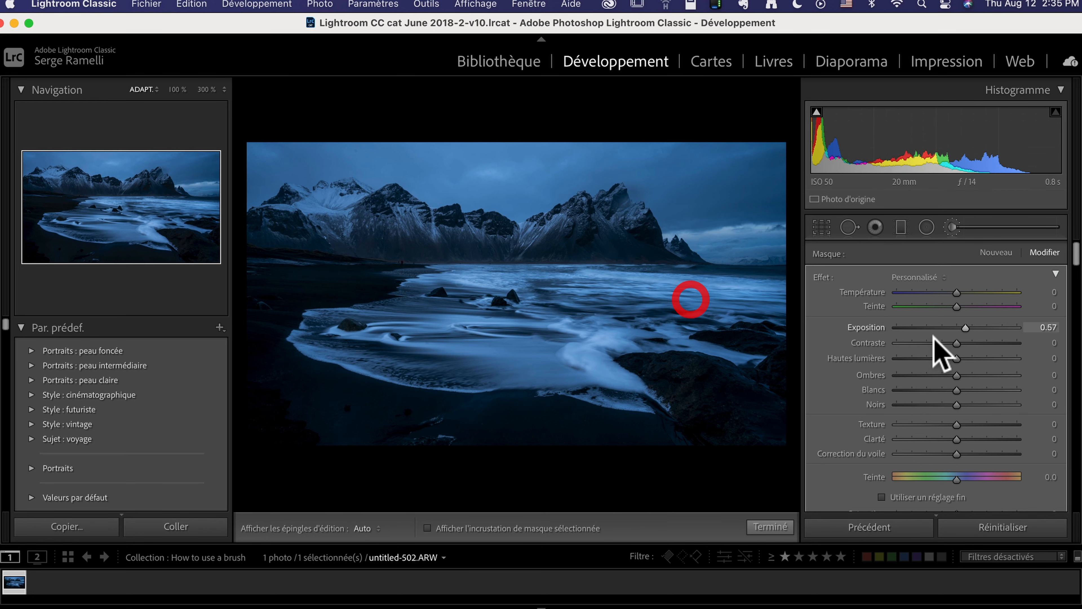
pyautogui.moveTo(965, 327); pyautogui.dragTo(969, 326)
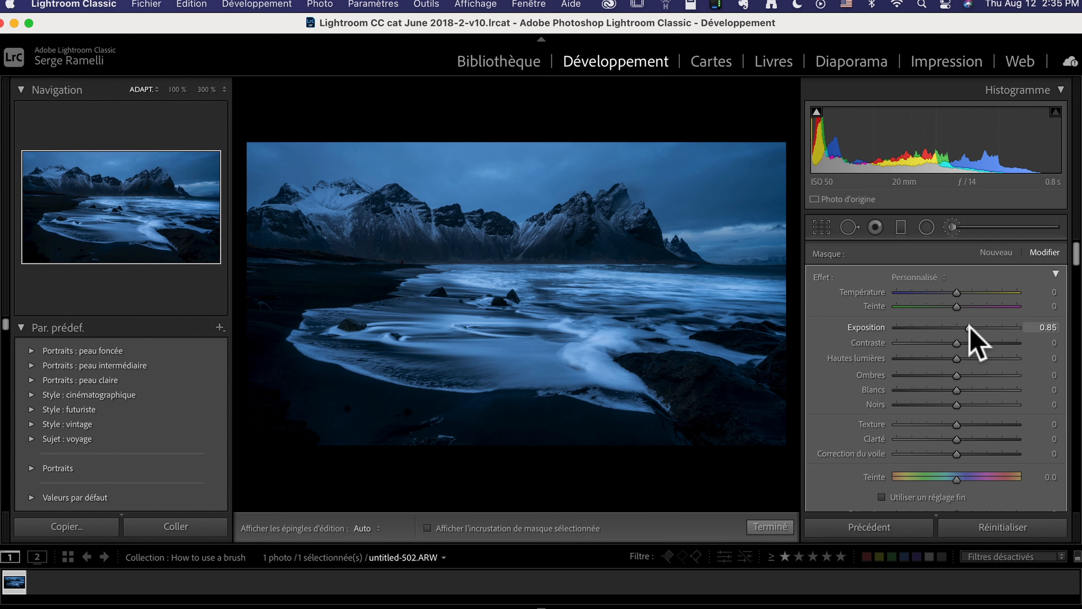
# Step: Erase brush spill painted onto the black foreground sand and extend the mask over the foam and waves above the dark rocks
pyautogui.press('h')
pyautogui.moveTo(622, 374)
pyautogui.mouseDown()
pyautogui.moveTo(423, 373)
pyautogui.moveTo(539, 425)
pyautogui.mouseUp()
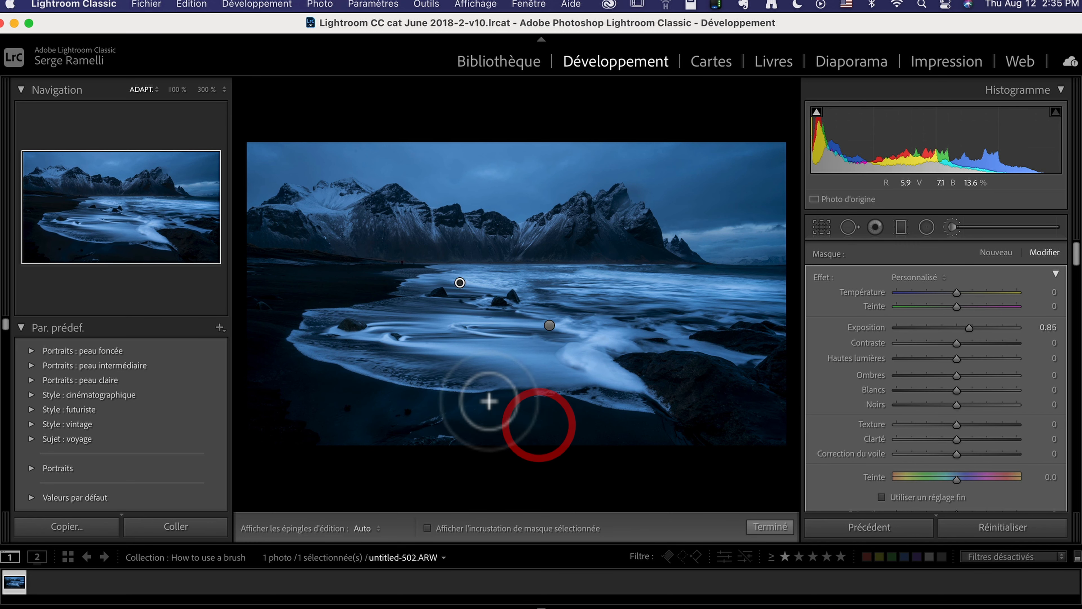
pyautogui.keyDown('alt'); pyautogui.moveTo(388, 410); pyautogui.dragTo(393, 412); pyautogui.keyUp('alt')
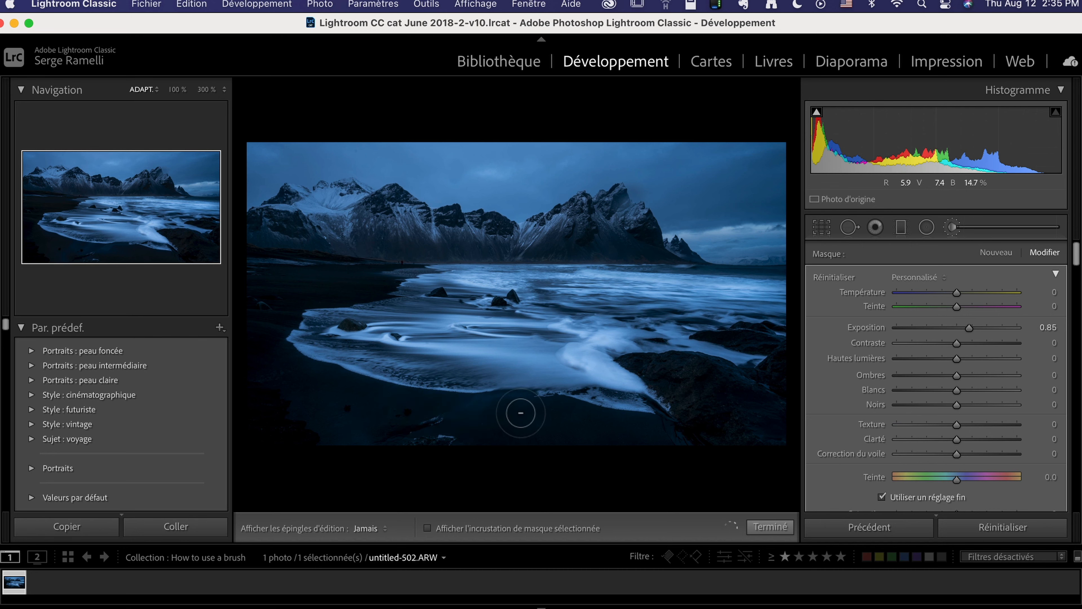
pyautogui.keyDown('alt'); pyautogui.moveTo(564, 412); pyautogui.dragTo(638, 435); pyautogui.keyUp('alt')
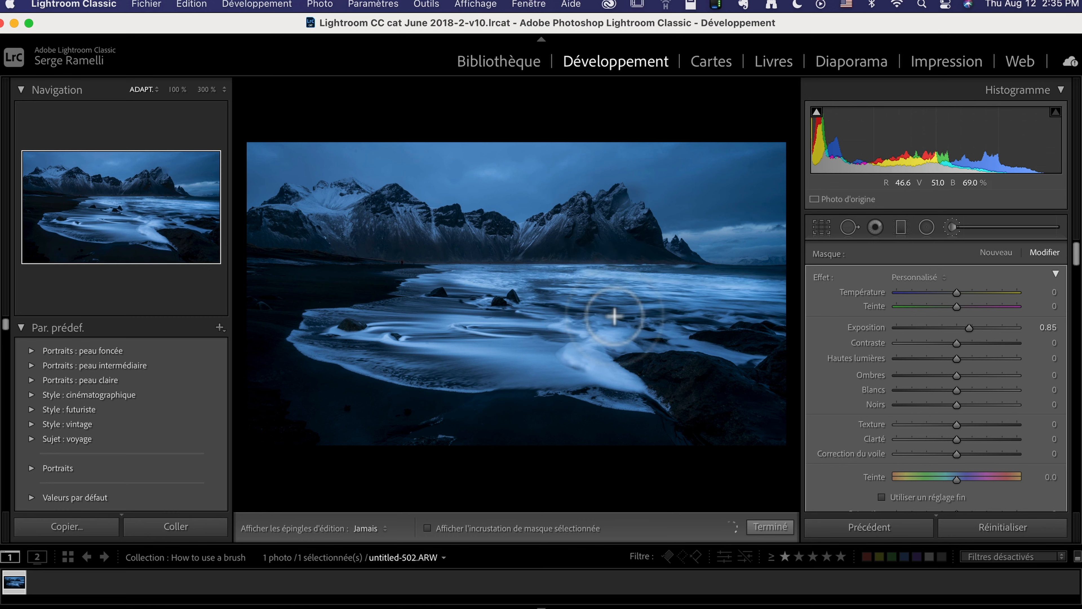
pyautogui.moveTo(616, 340); pyautogui.dragTo(699, 322)
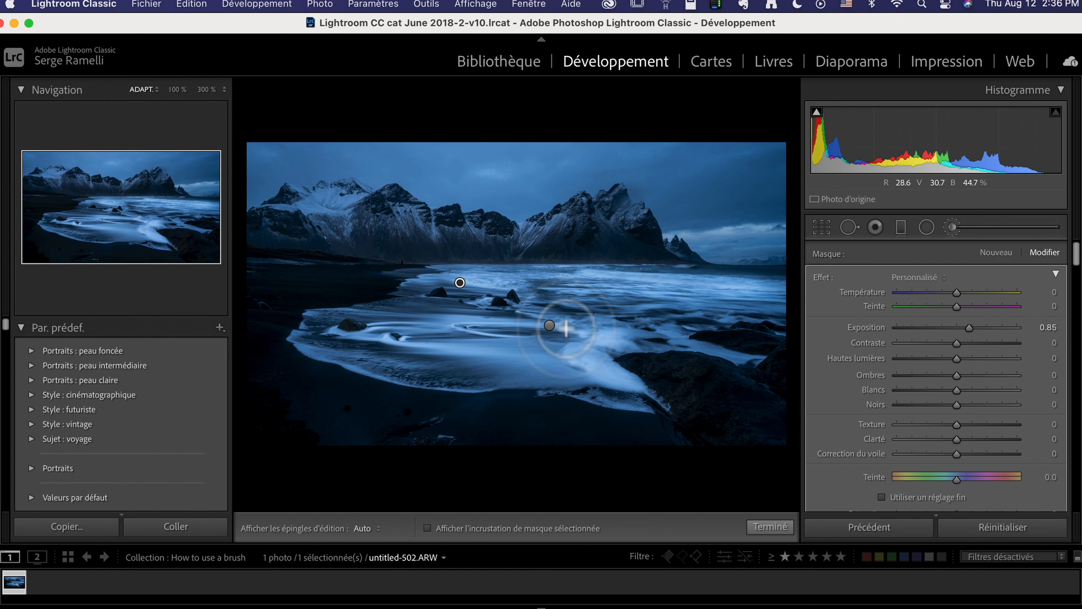
# Step: Delete the brush mask of Exposition 0.50, reselect the distant waves mask, and review the photo without the pins
pyautogui.click(549, 325)
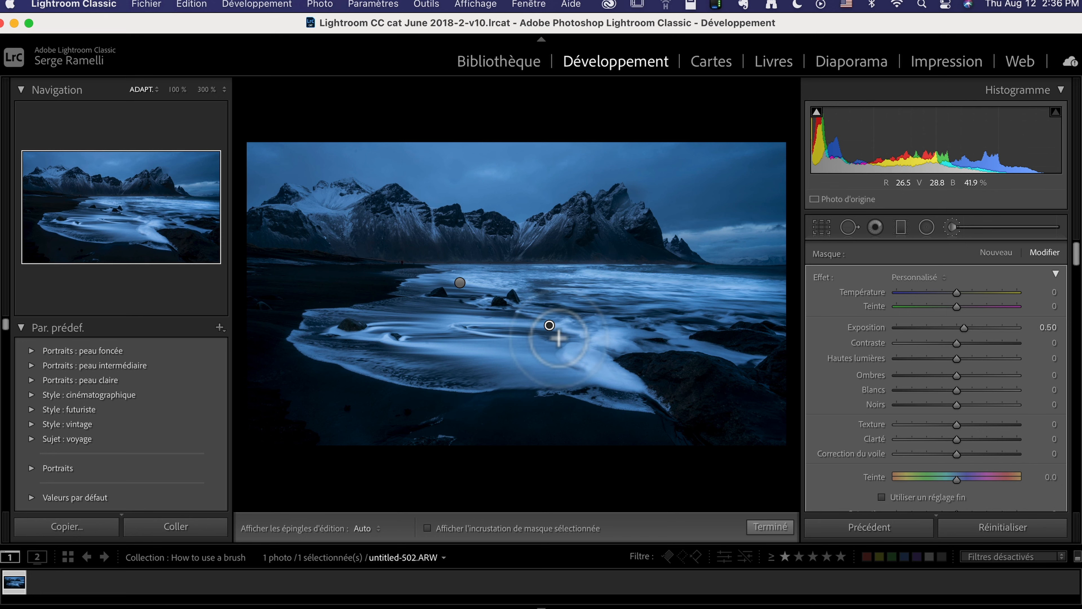
pyautogui.press('Delete')
pyautogui.click(460, 283)
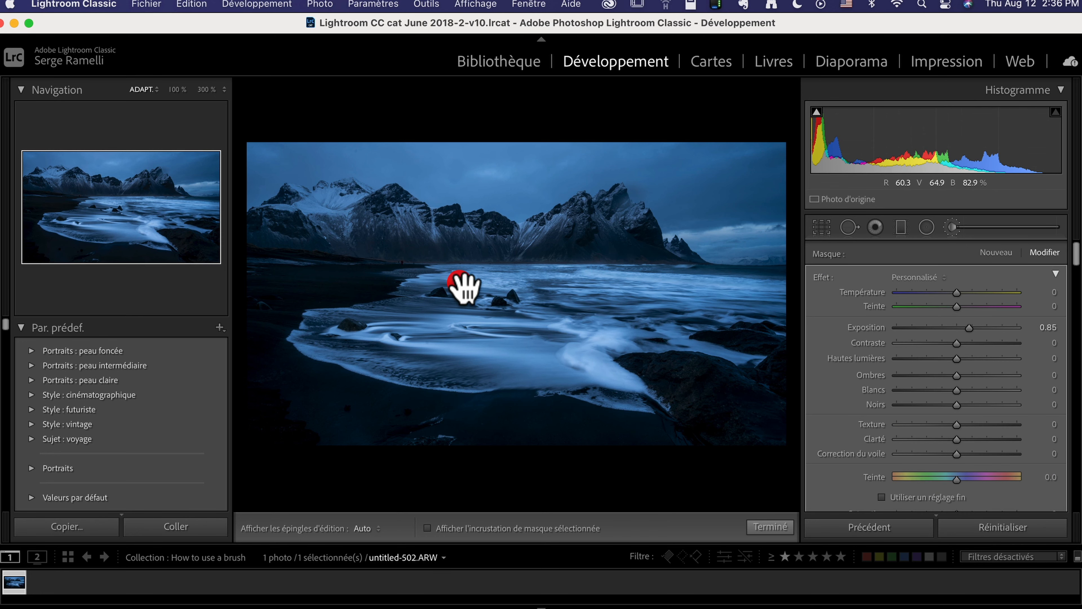
pyautogui.press('h')
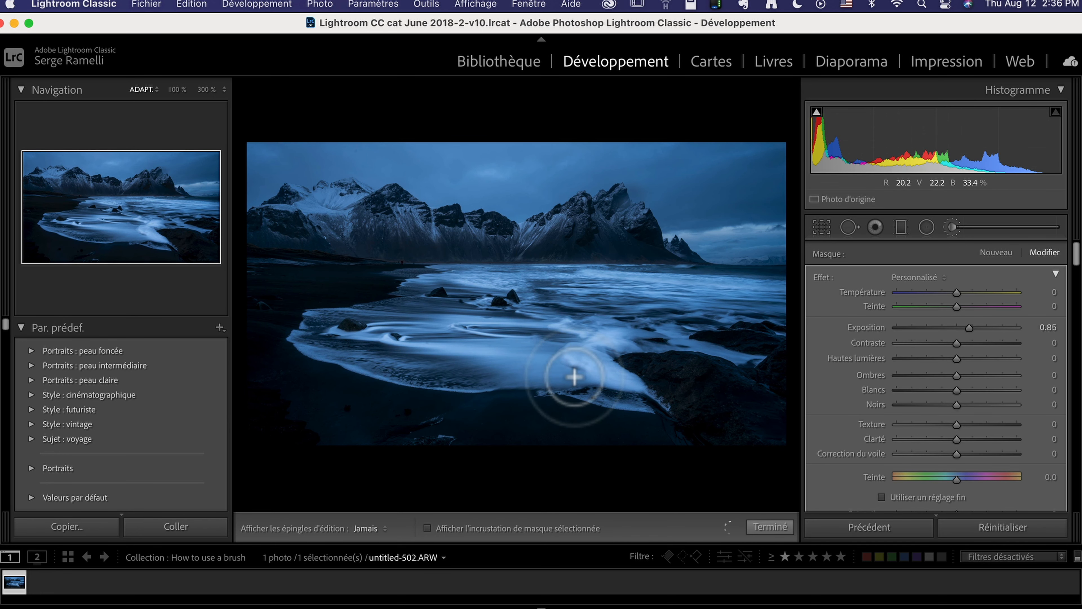
pyautogui.press('h')
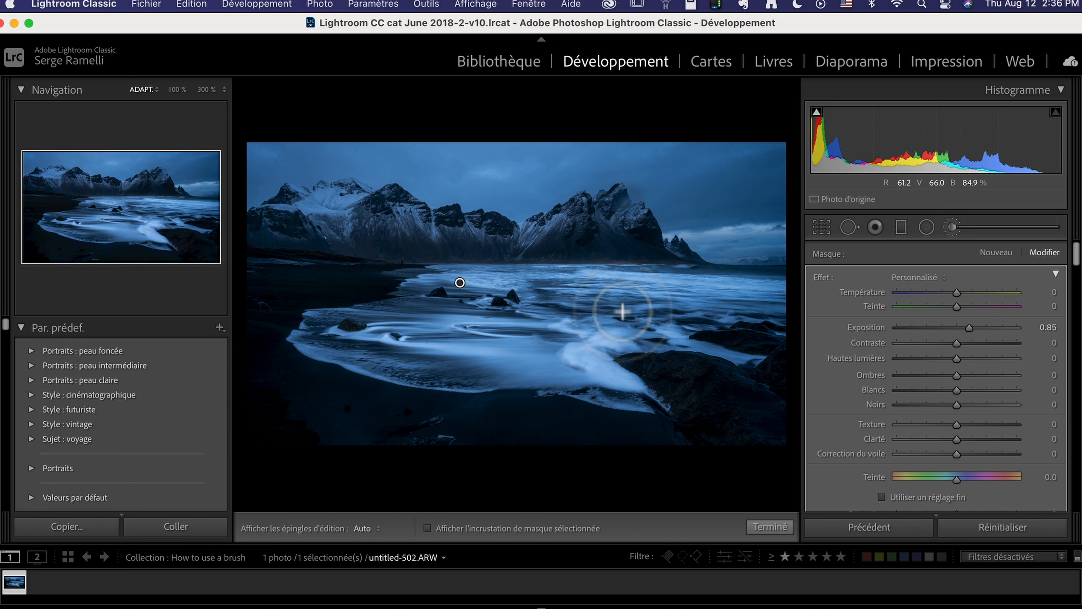
# Step: Start a new brush mask with brush size 14.0 and Exposition 1.95
pyautogui.click(996, 252)
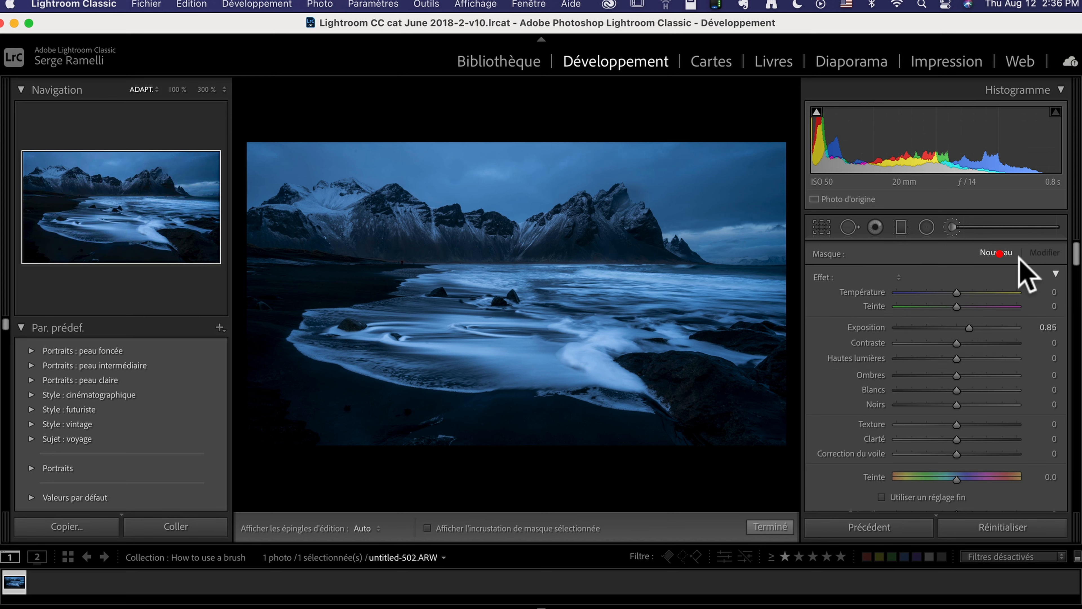
pyautogui.scroll(-5, 1079, 266)
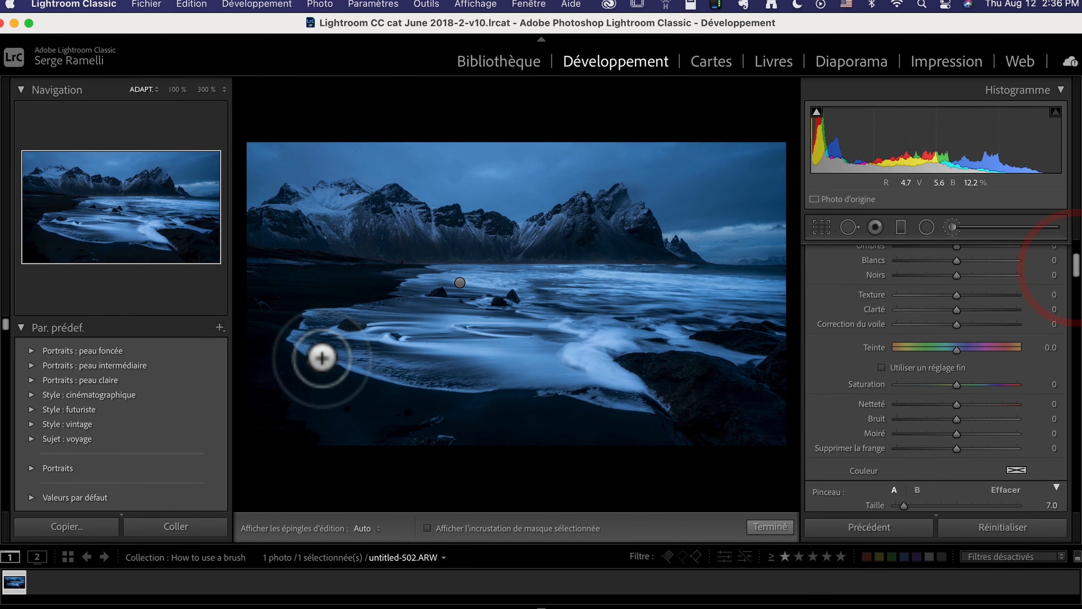
pyautogui.scroll(5, 367, 380)
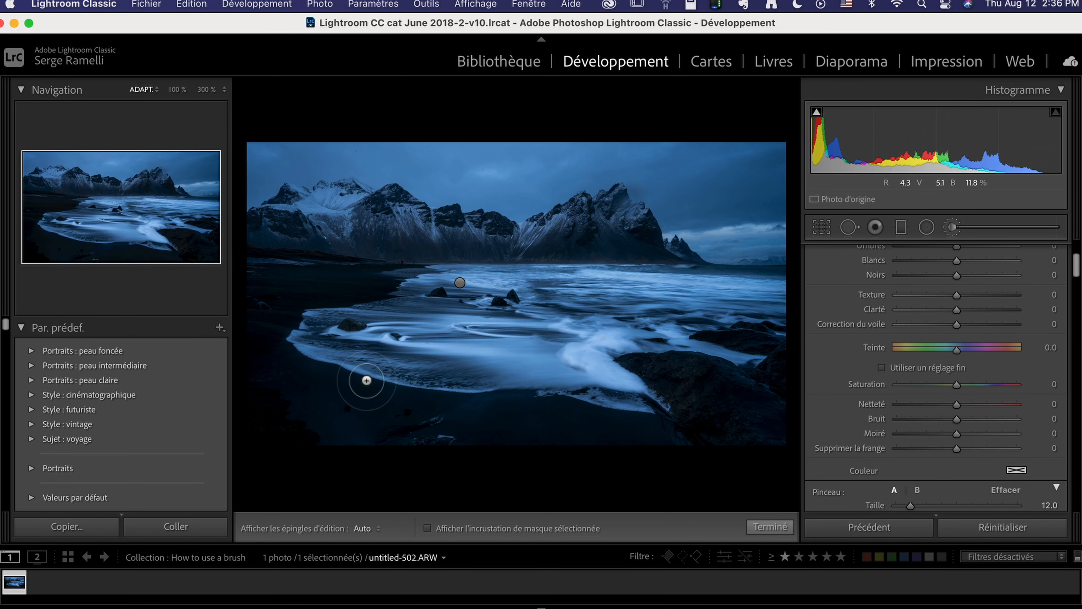
pyautogui.scroll(1, 994, 289)
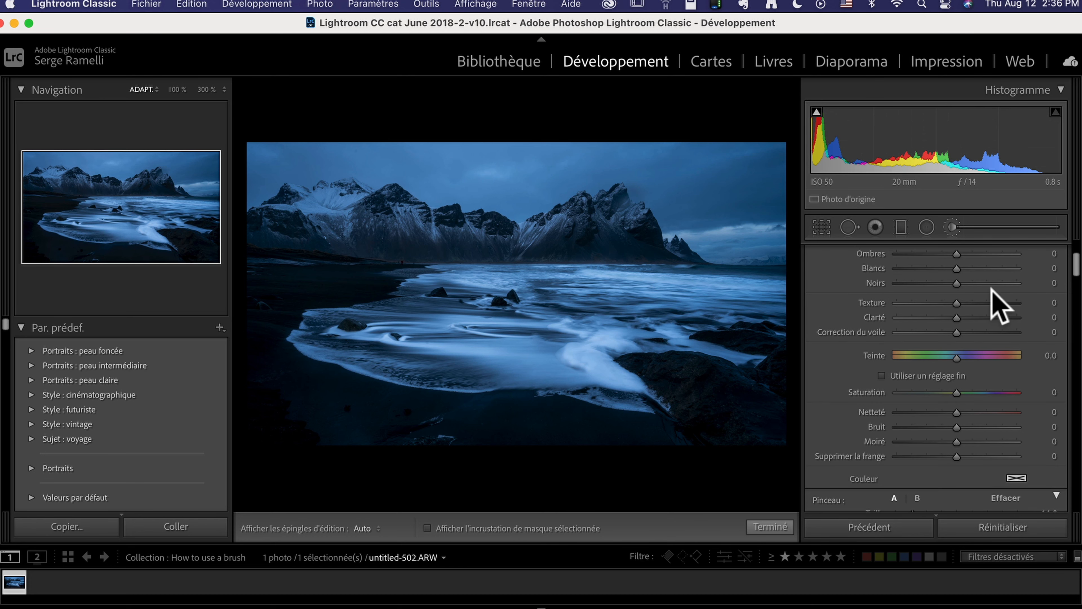
pyautogui.scroll(5, 991, 287)
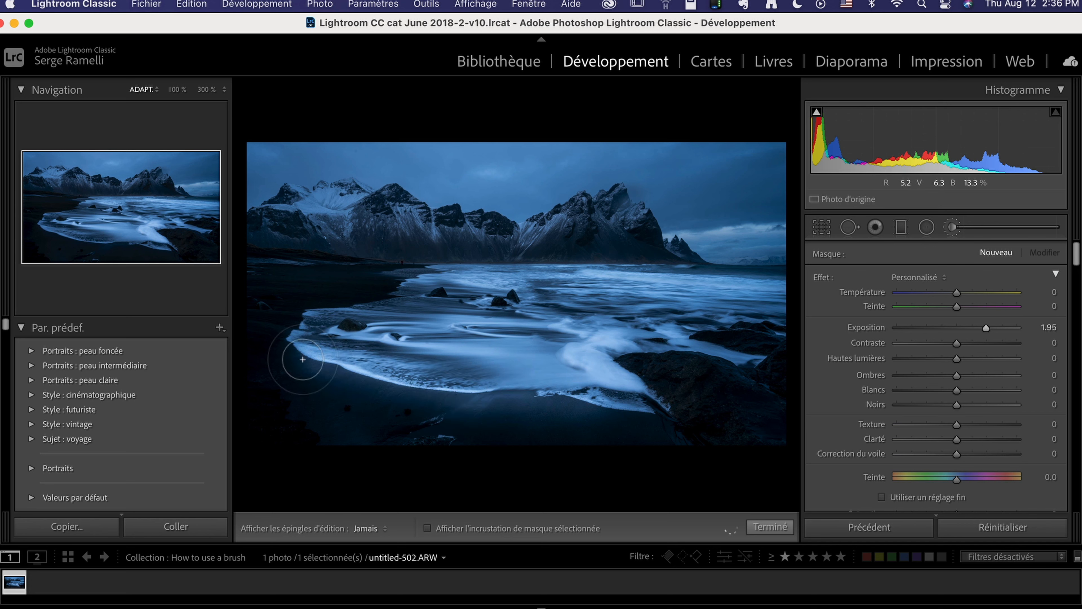
# Step: Try the brush across the shoreline at the water's left edge and delete that mask
pyautogui.moveTo(313, 362); pyautogui.dragTo(316, 375)
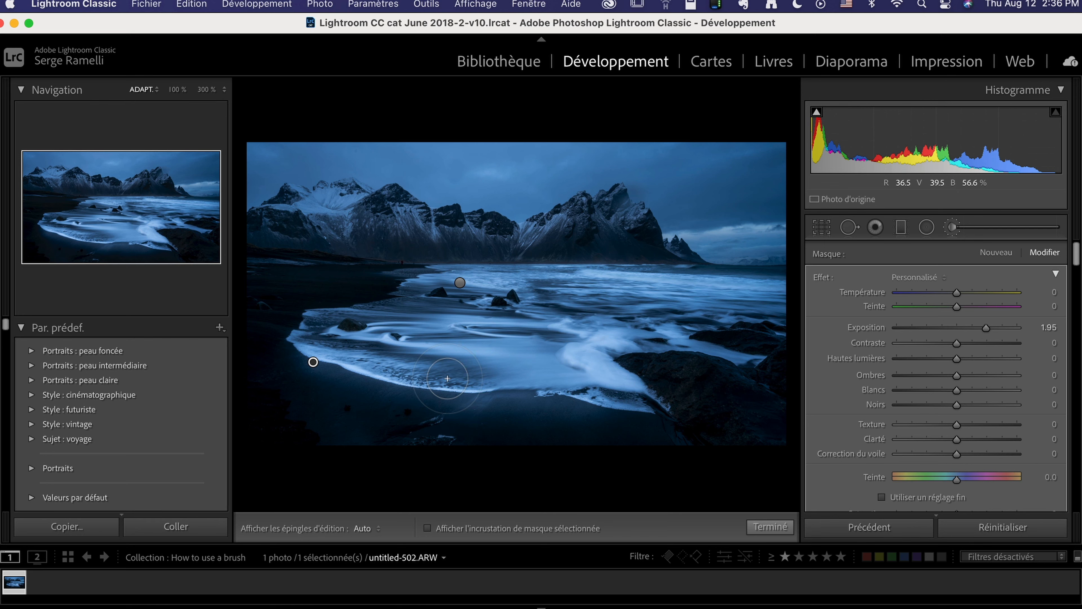
pyautogui.press('Delete')
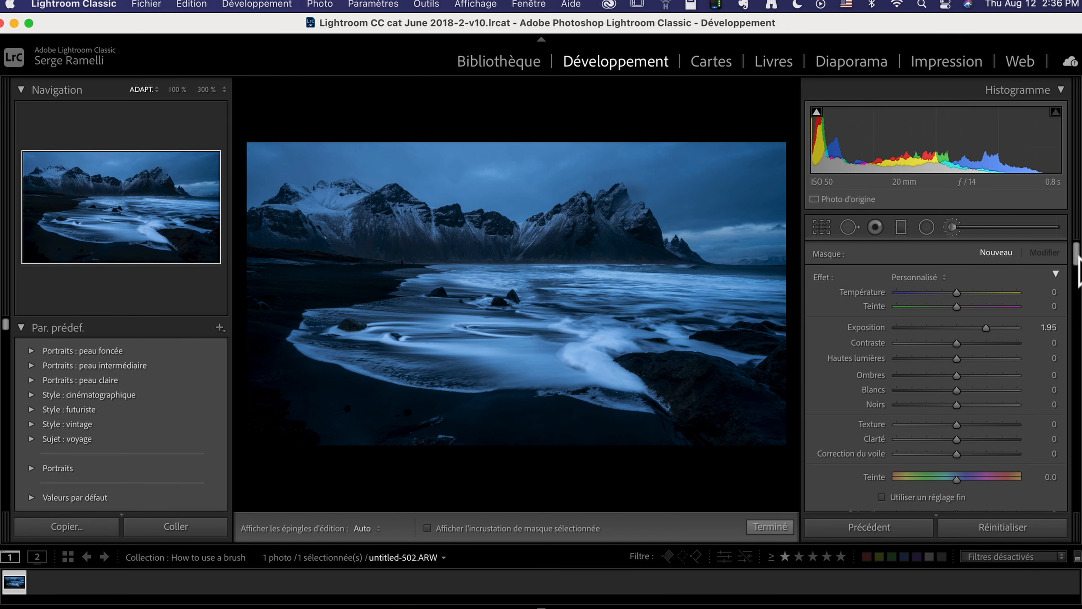
# Step: Turn on Masquage automatique and paint a new mask over the foam along the water's left edge
pyautogui.moveTo(1078, 262); pyautogui.dragTo(1078, 286)
pyautogui.click(881, 444)
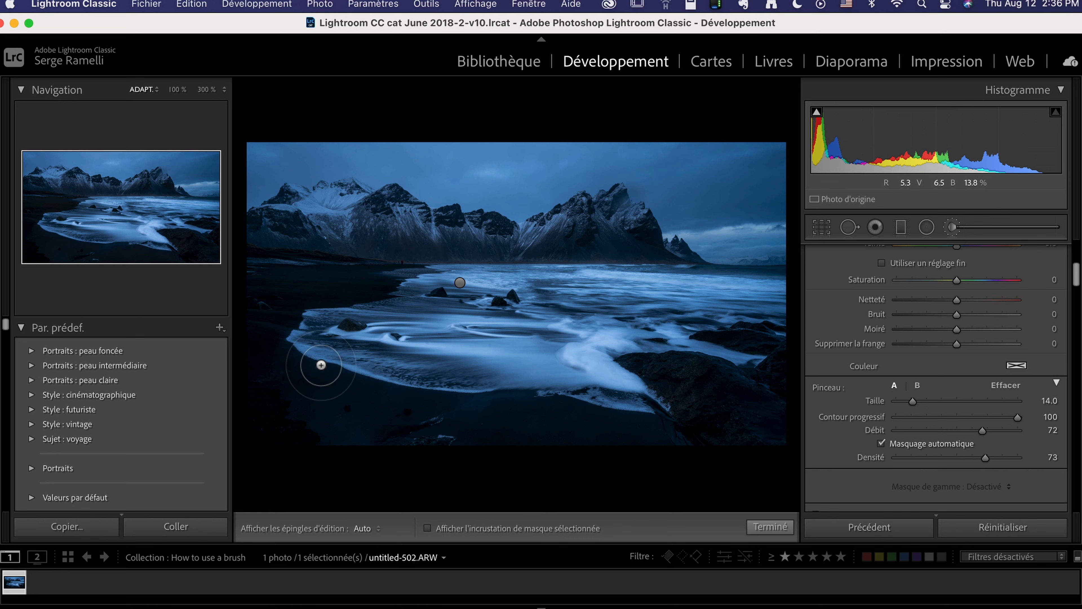
pyautogui.press('h')
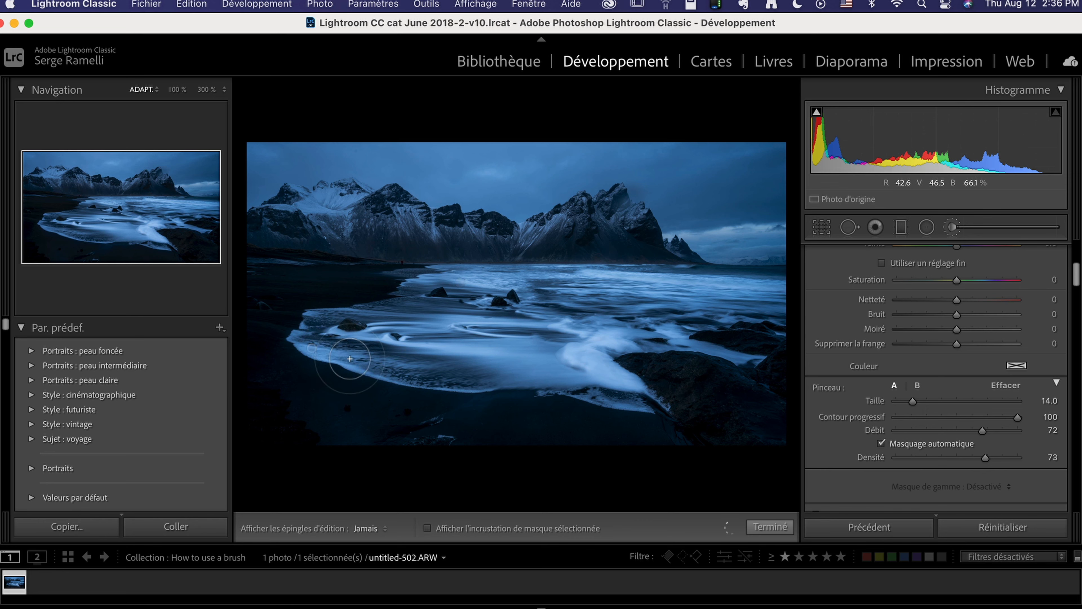
pyautogui.moveTo(436, 381)
pyautogui.mouseDown()
pyautogui.moveTo(498, 384)
pyautogui.moveTo(430, 377)
pyautogui.moveTo(370, 355)
pyautogui.moveTo(318, 361)
pyautogui.mouseUp()
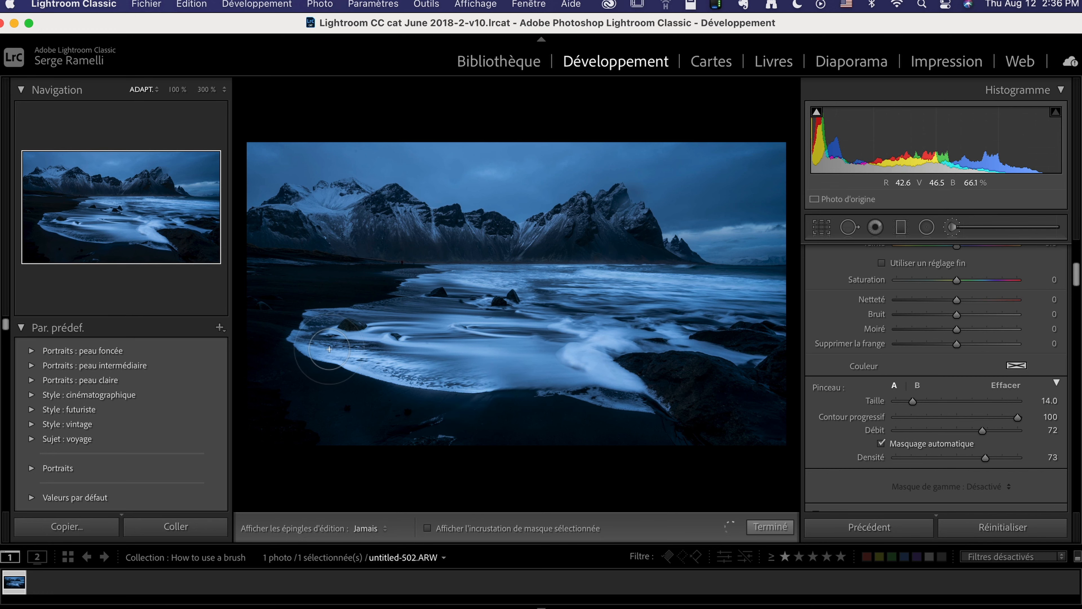
pyautogui.press('h')
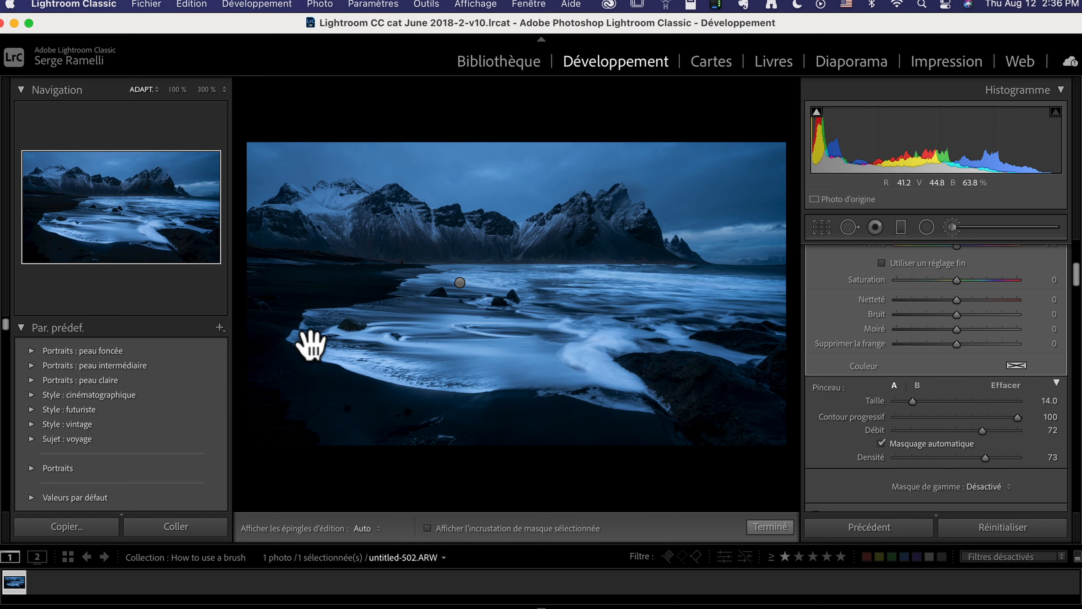
# Step: Extend the shoreline mask along the foreground edge of the water and erase it from the black sand below
pyautogui.moveTo(313, 348)
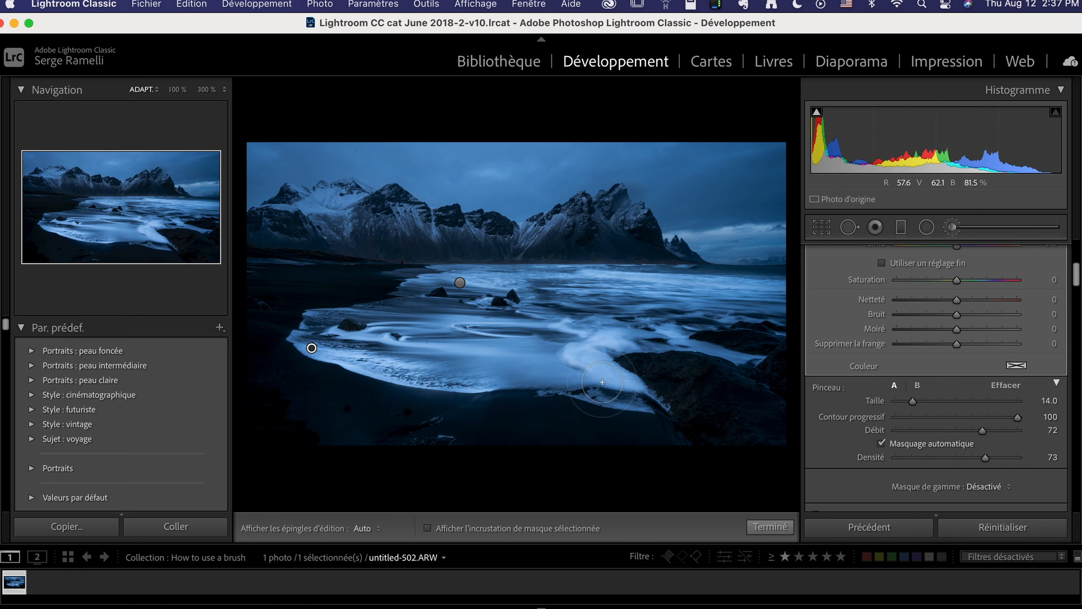
pyautogui.moveTo(521, 387); pyautogui.dragTo(452, 364)
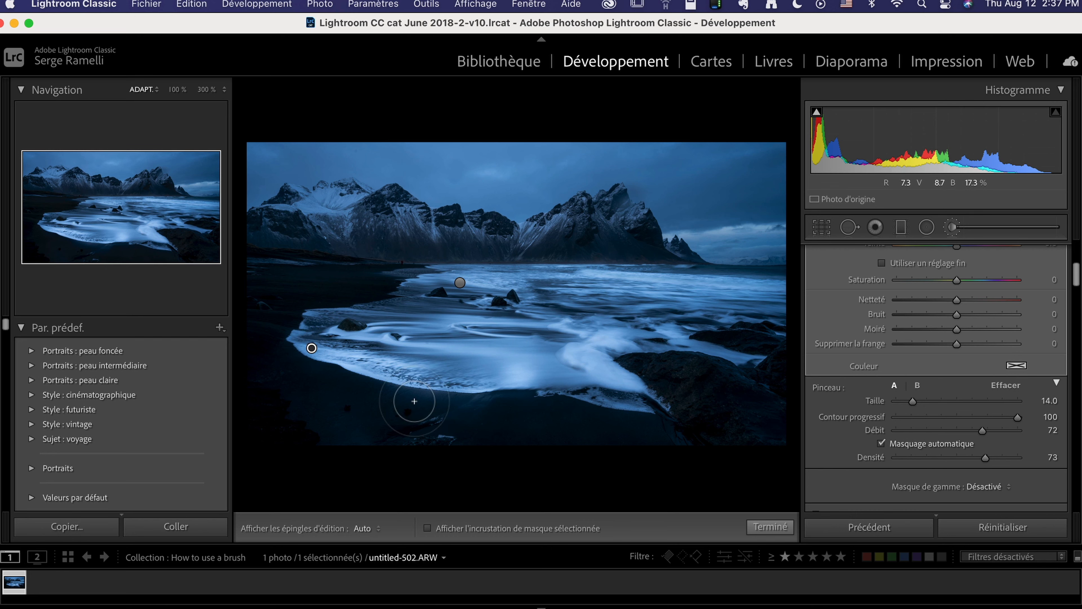
pyautogui.press('alt')
pyautogui.scroll(-5, 415, 382)
pyautogui.moveTo(382, 393)
pyautogui.mouseDown()
pyautogui.moveTo(480, 406)
pyautogui.moveTo(386, 396)
pyautogui.moveTo(518, 399)
pyautogui.moveTo(315, 383)
pyautogui.moveTo(623, 422)
pyautogui.mouseUp()
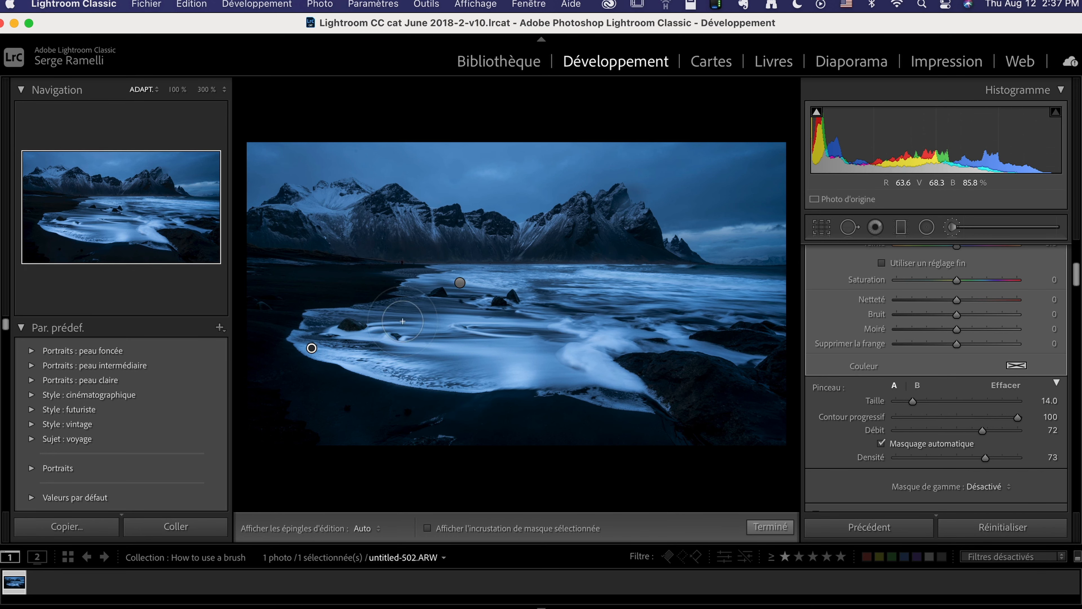
# Step: Create a separate brush mask with Exposition 3.61, paint it over the mountain range, and lower its Exposition to 2.68
pyautogui.click(459, 283)
pyautogui.scroll(5, 1031, 310)
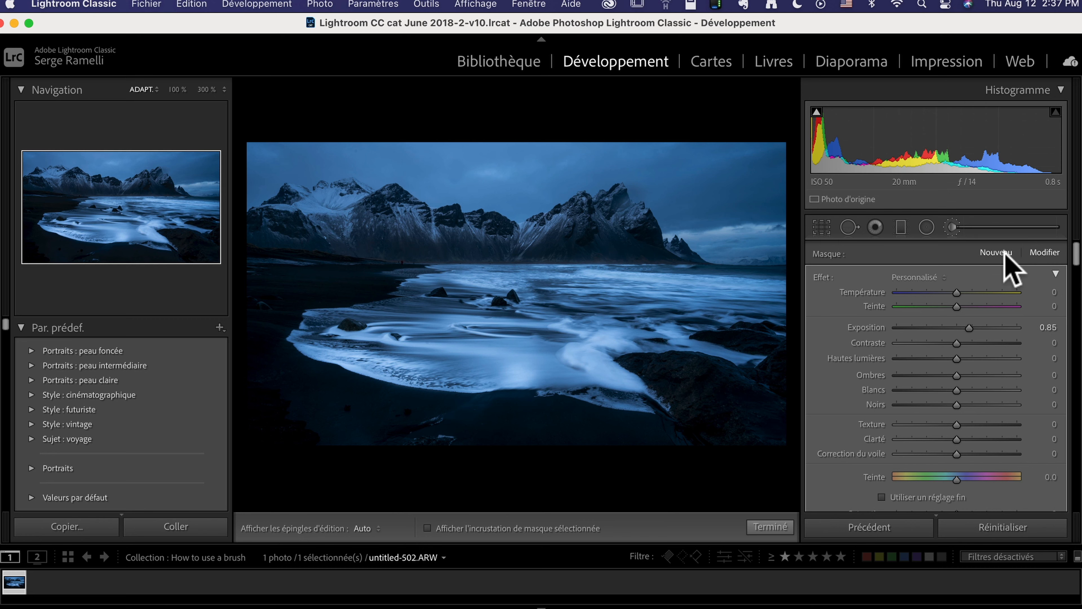
pyautogui.click(1005, 253)
pyautogui.moveTo(986, 327); pyautogui.dragTo(1013, 327)
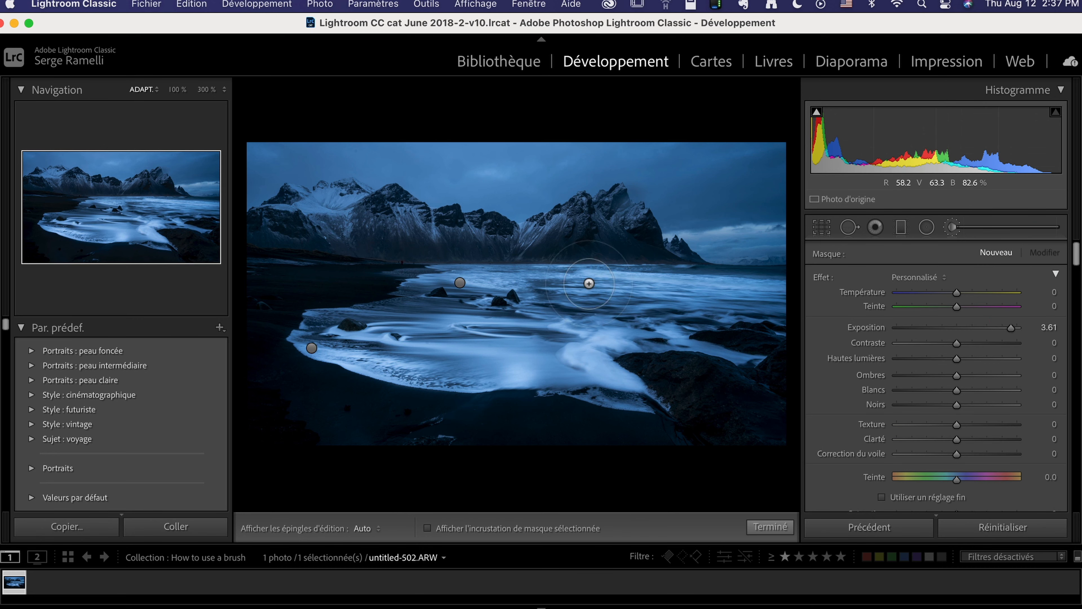
pyautogui.moveTo(620, 228)
pyautogui.mouseDown()
pyautogui.moveTo(291, 239)
pyautogui.moveTo(245, 226)
pyautogui.moveTo(656, 232)
pyautogui.mouseUp()
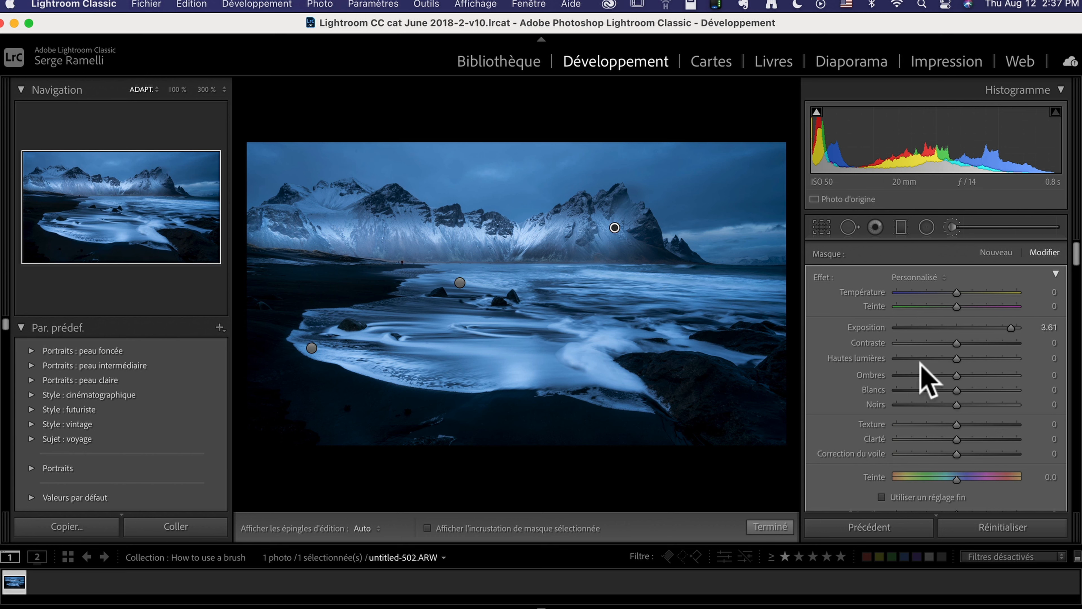
pyautogui.moveTo(1010, 328); pyautogui.dragTo(980, 329)
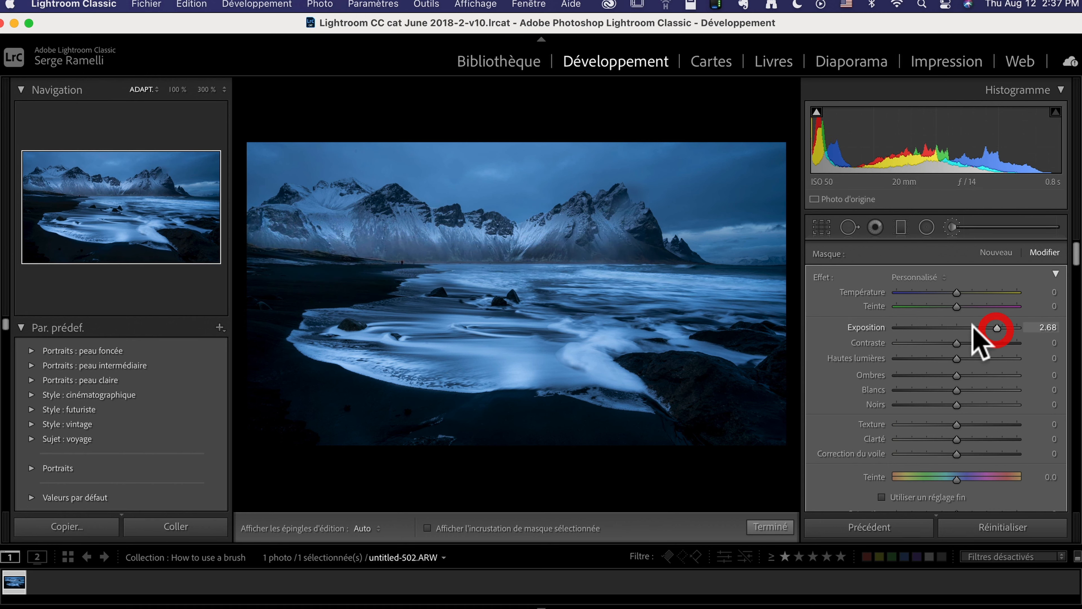
# Step: Set the mountain brush mask's Masque de gamme to Luminance with a Gamme of 67/100
pyautogui.scroll(-5, 944, 346)
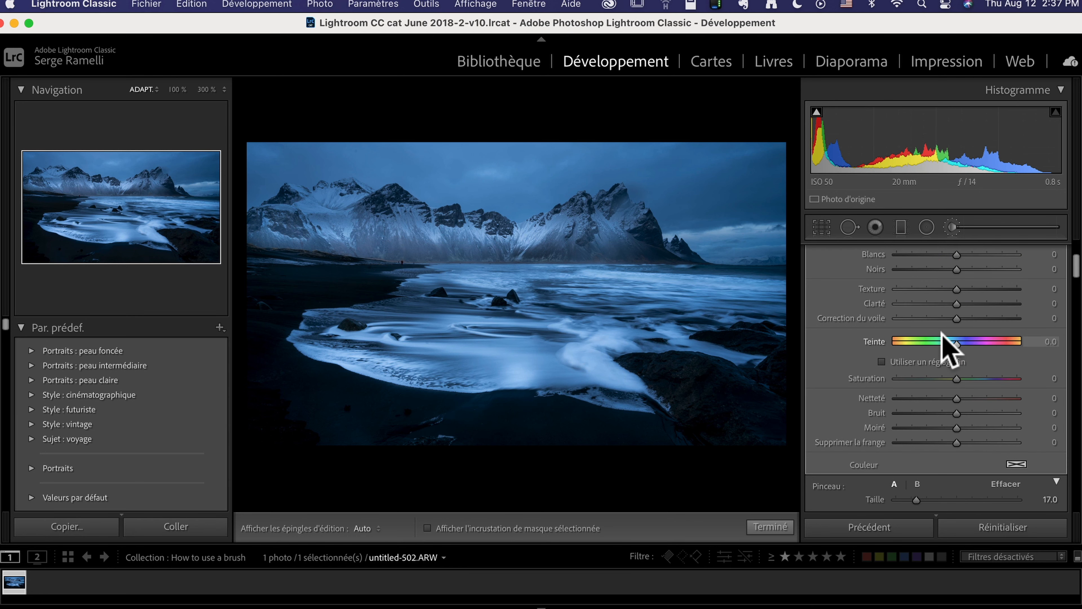
pyautogui.scroll(-6, 944, 346)
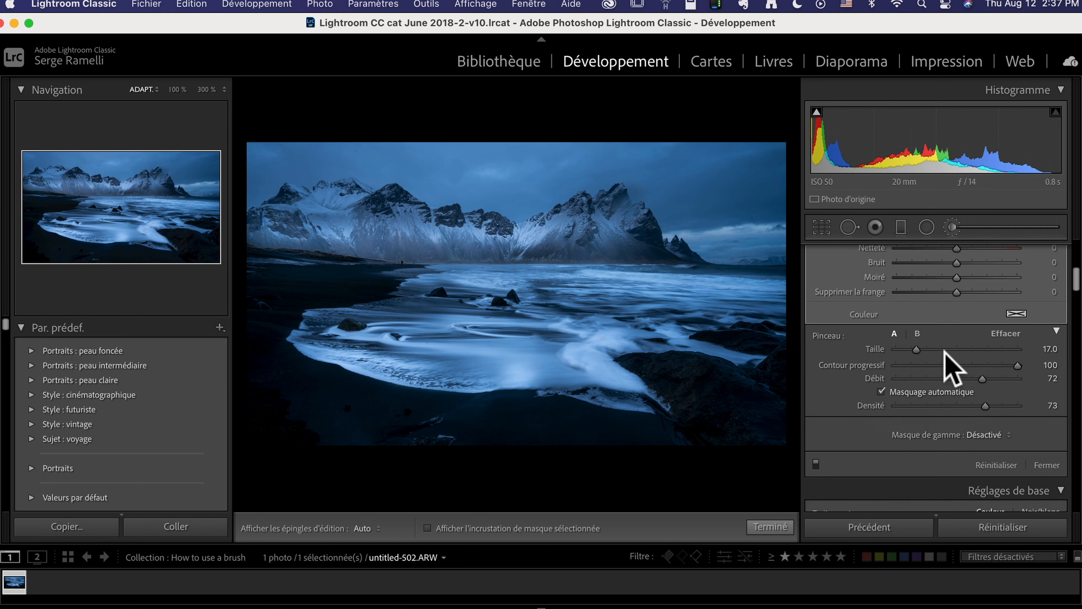
pyautogui.click(988, 423)
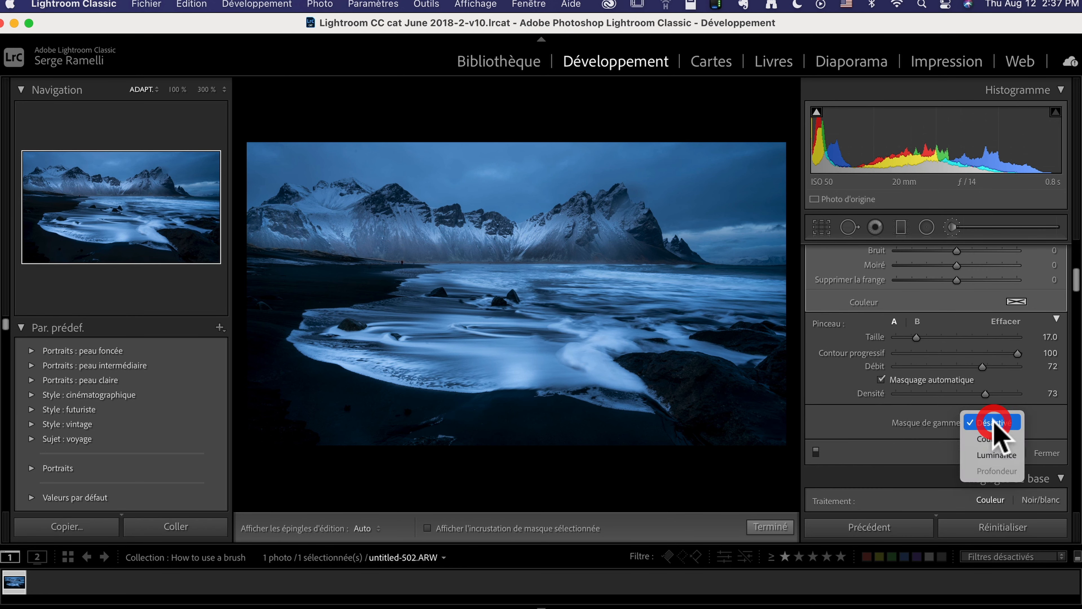
pyautogui.click(996, 454)
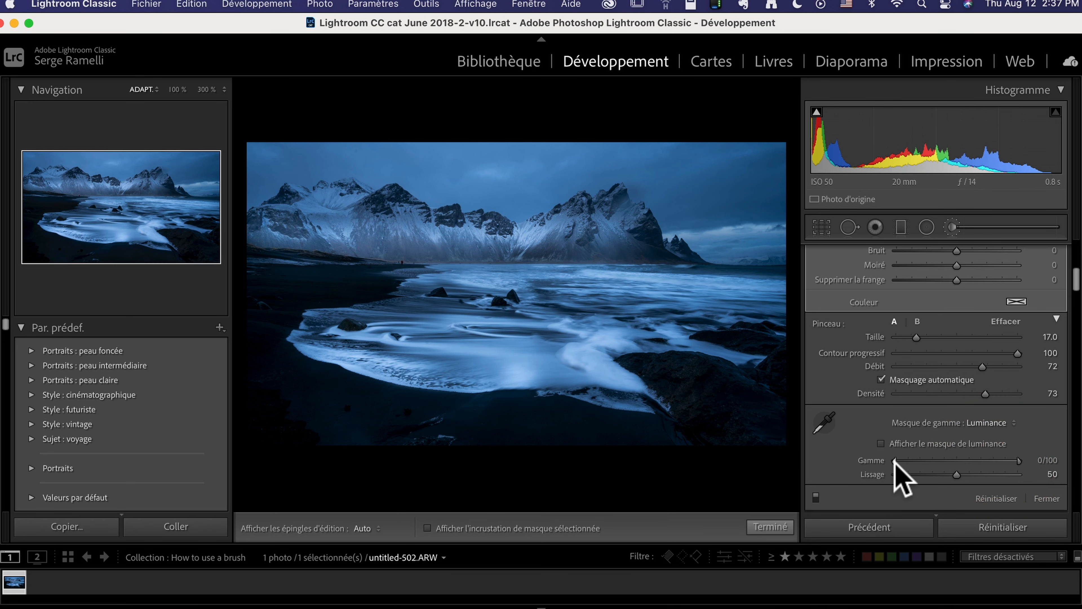
pyautogui.moveTo(894, 460); pyautogui.dragTo(976, 461)
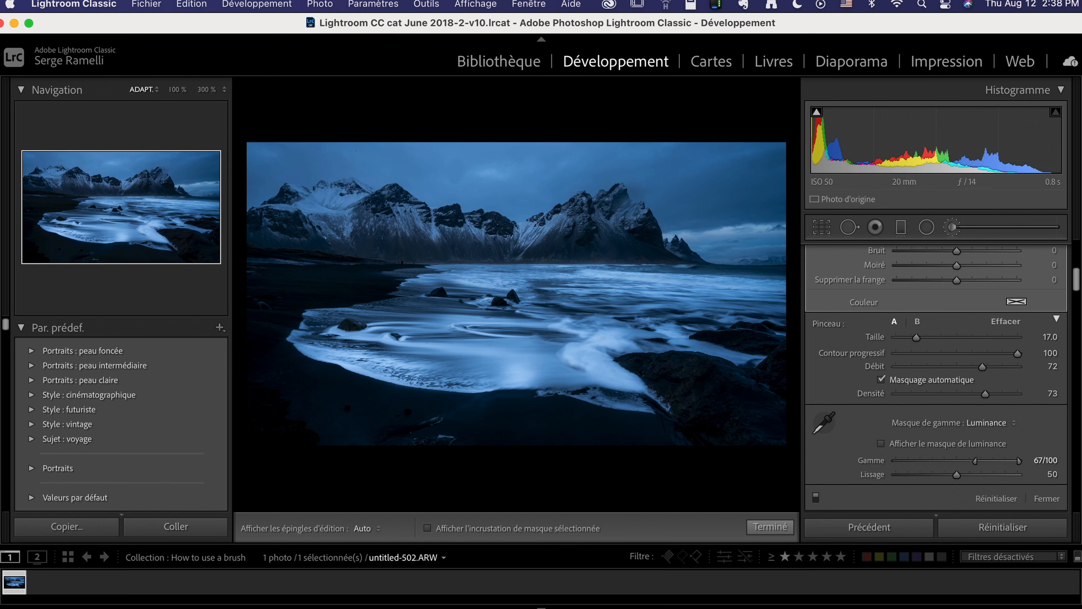
# Step: Raise the mountain mask's Exposition to 3.48 and compare the photo with the brush adjustments off and on
pyautogui.moveTo(1074, 279); pyautogui.dragTo(1074, 255)
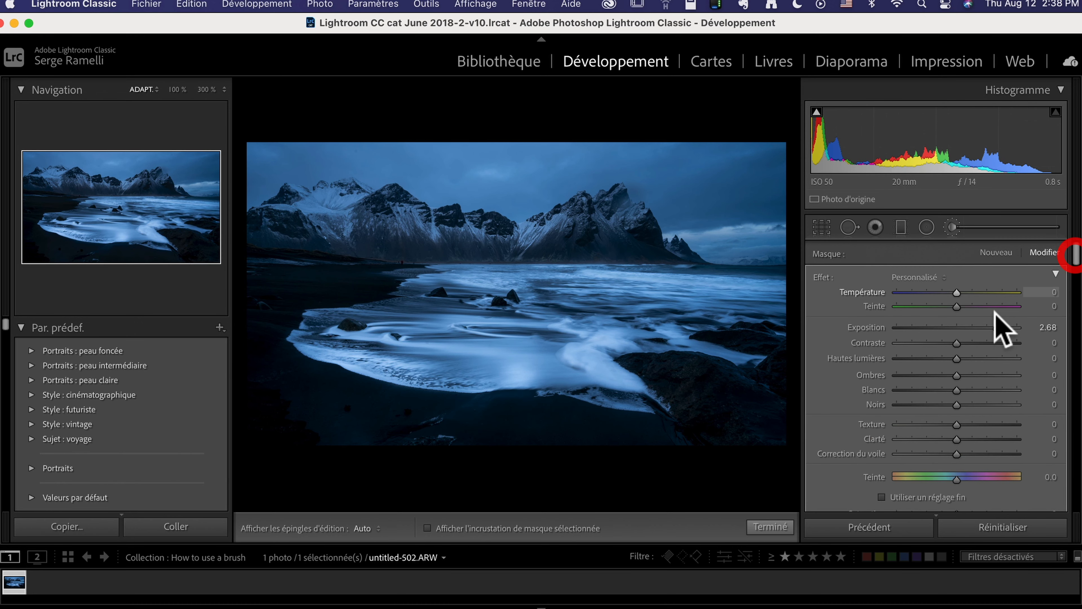
pyautogui.moveTo(994, 327); pyautogui.dragTo(1006, 328)
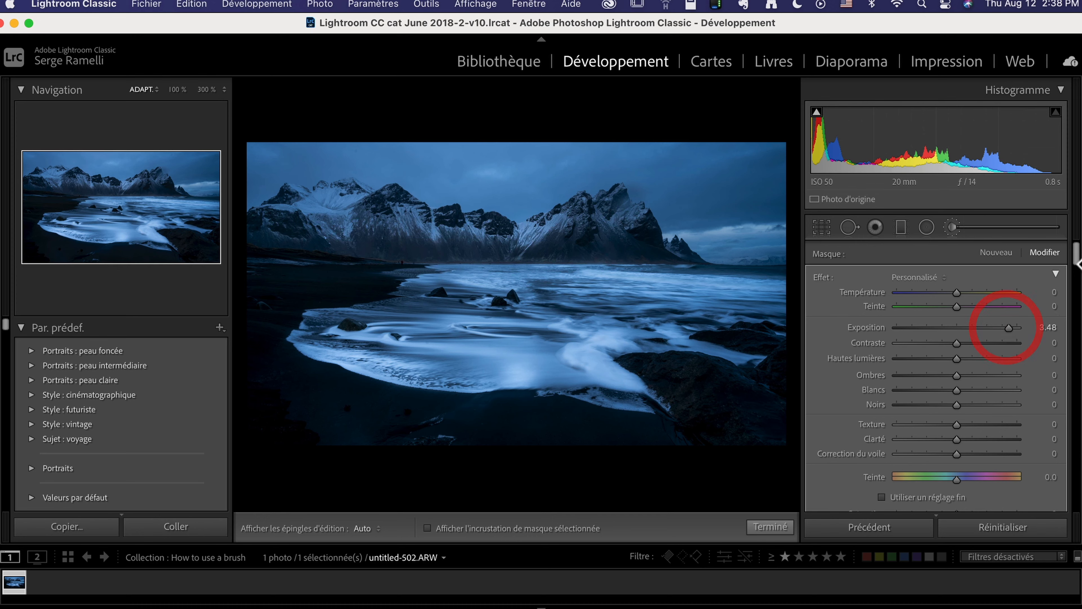
pyautogui.moveTo(1075, 256); pyautogui.dragTo(1074, 284)
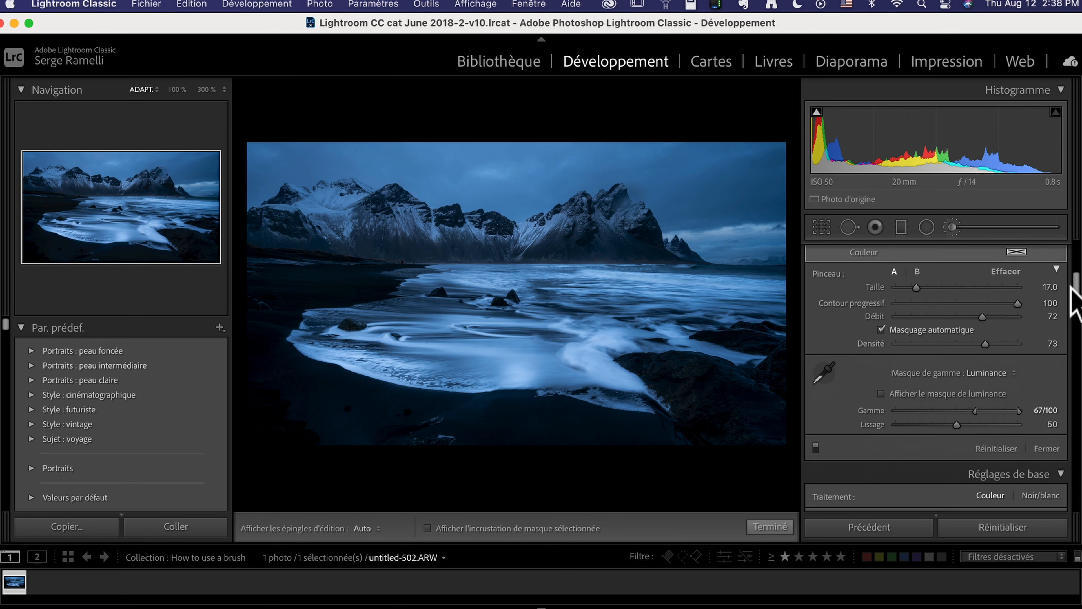
pyautogui.click(816, 451)
pyautogui.click(816, 451)
pyautogui.click(815, 450)
pyautogui.click(816, 451)
pyautogui.click(816, 451)
pyautogui.click(816, 451)
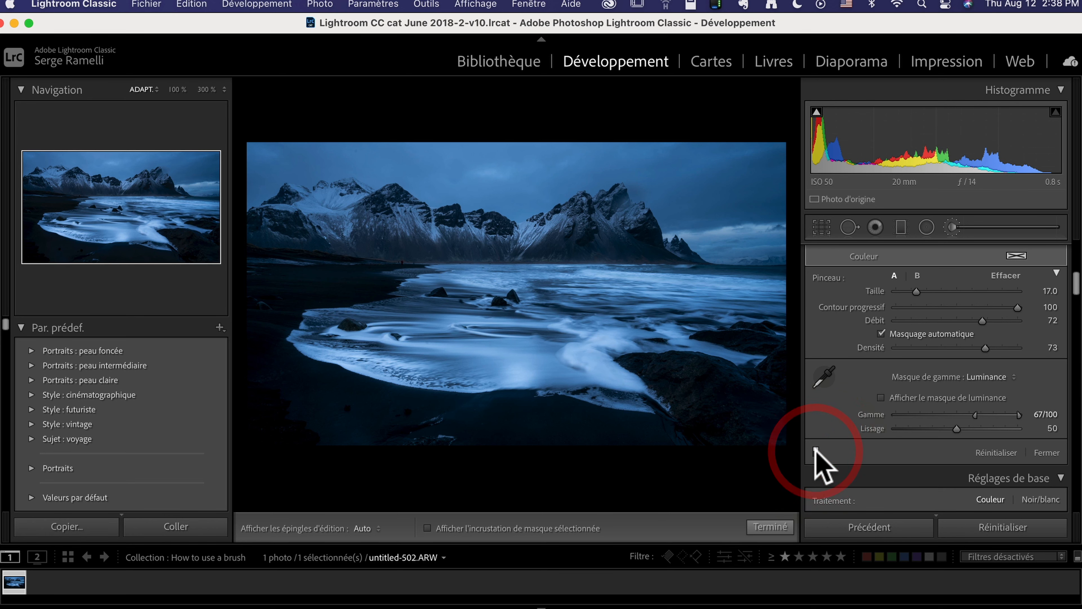
# Step: Widen the mountain mask's luminance Gamme to 51/100 and compare the photo with the brush adjustments off and on
pyautogui.moveTo(976, 415); pyautogui.dragTo(959, 414)
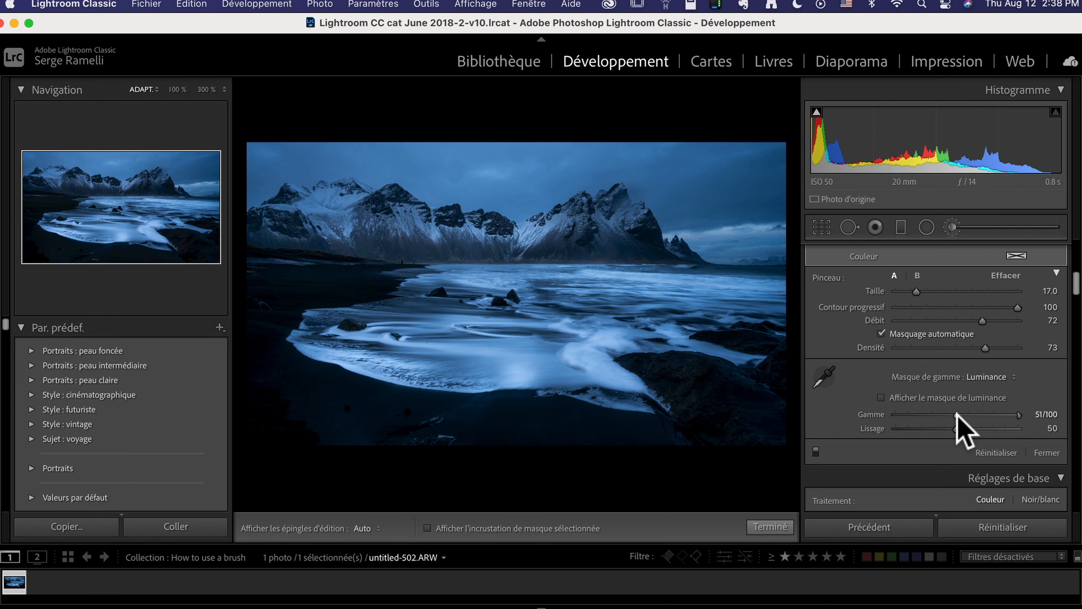
pyautogui.click(957, 415)
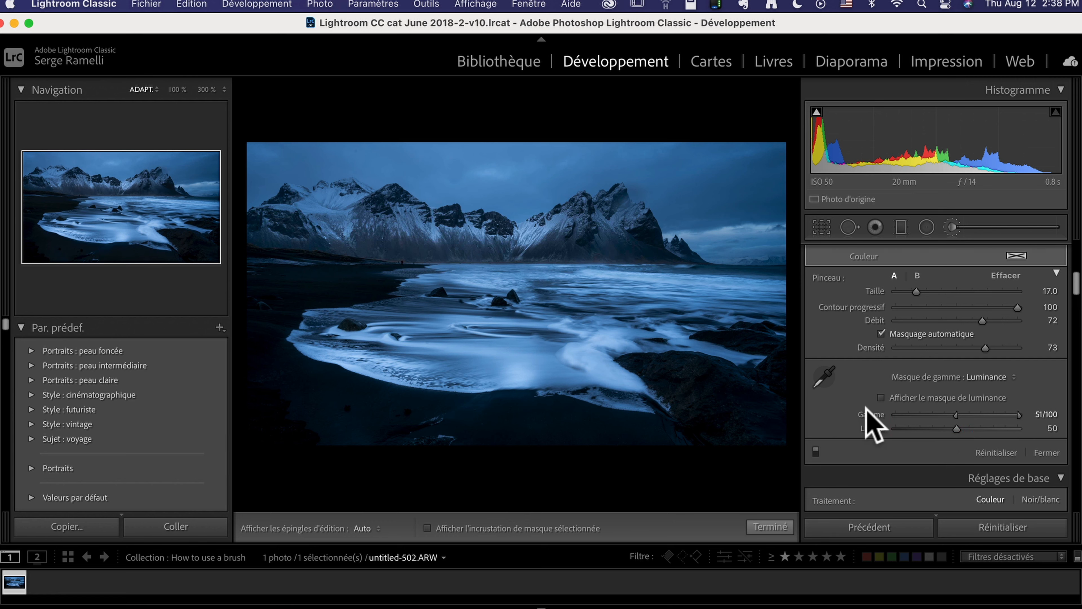
pyautogui.click(816, 451)
pyautogui.click(816, 451)
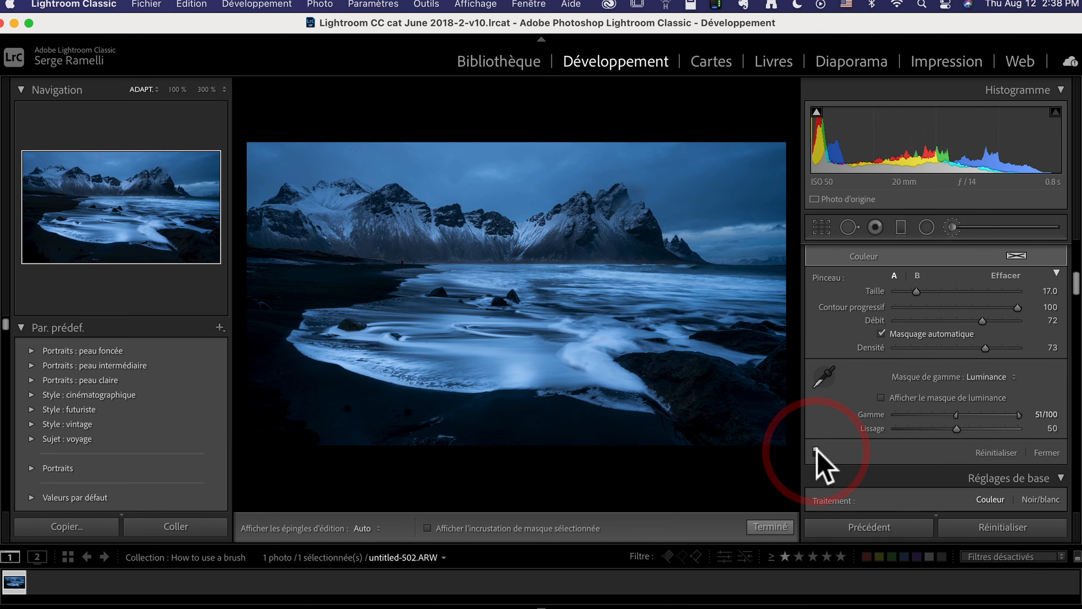
pyautogui.click(816, 451)
pyautogui.click(816, 451)
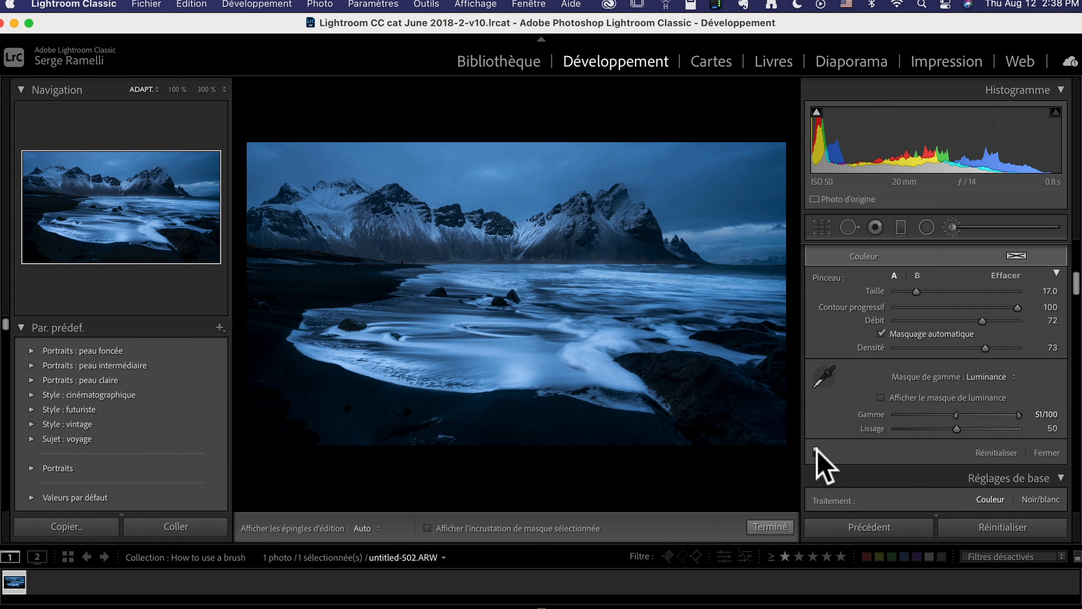
# Step: Draw a graduated filter from the sky down to the water with only Exposition -1.43, and move it up onto the mountains
pyautogui.click(899, 229)
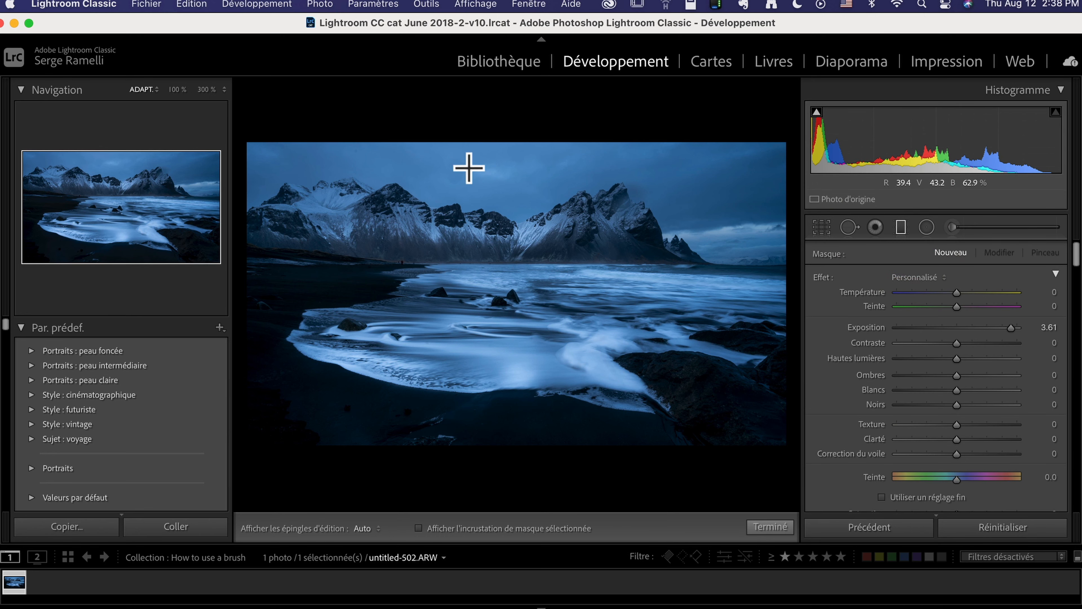
pyautogui.moveTo(511, 179); pyautogui.dragTo(506, 317)
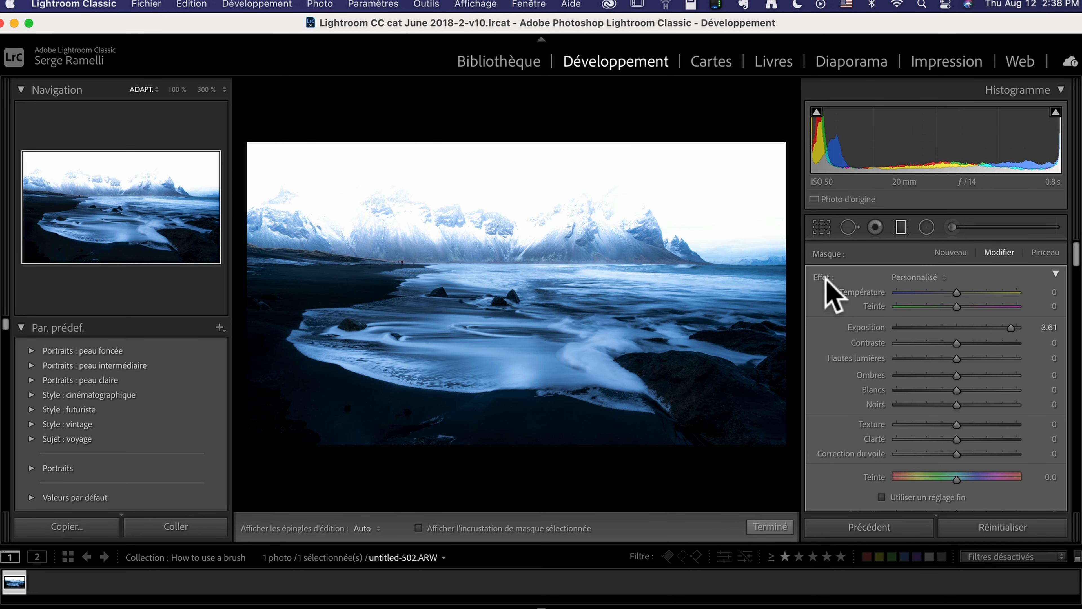
pyautogui.doubleClick(824, 279)
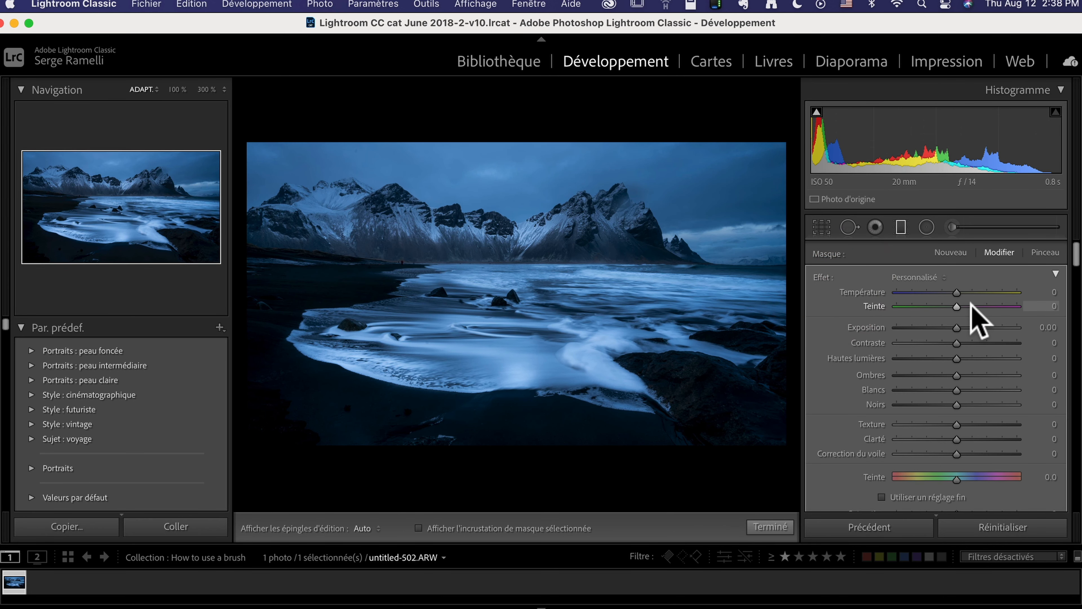
pyautogui.moveTo(953, 328); pyautogui.dragTo(934, 328)
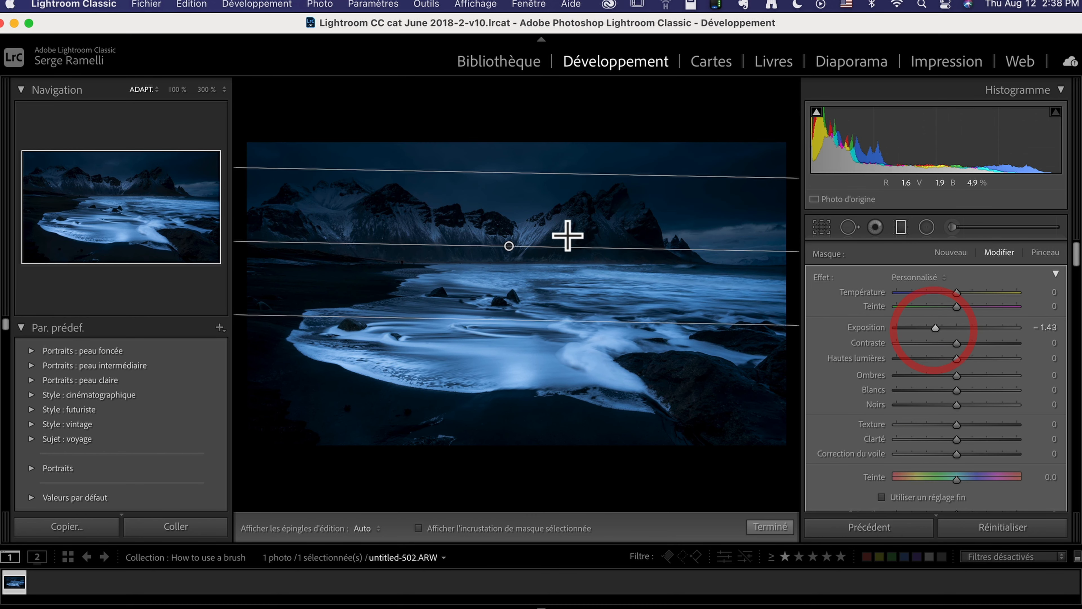
pyautogui.moveTo(509, 246)
pyautogui.mouseDown()
pyautogui.moveTo(515, 199)
pyautogui.moveTo(516, 232)
pyautogui.mouseUp()
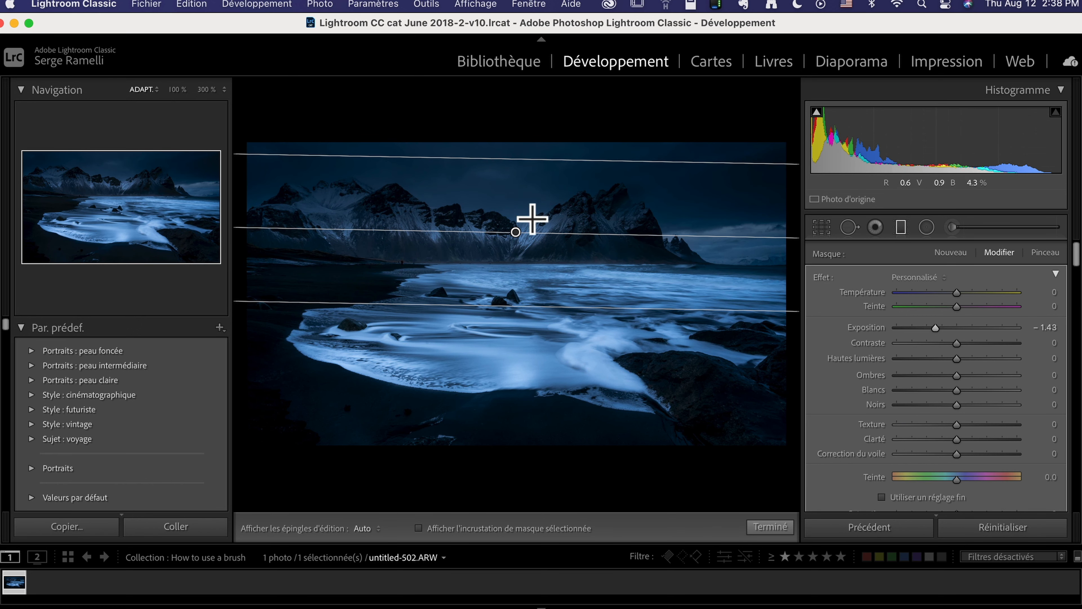
pyautogui.moveTo(516, 232); pyautogui.dragTo(514, 218)
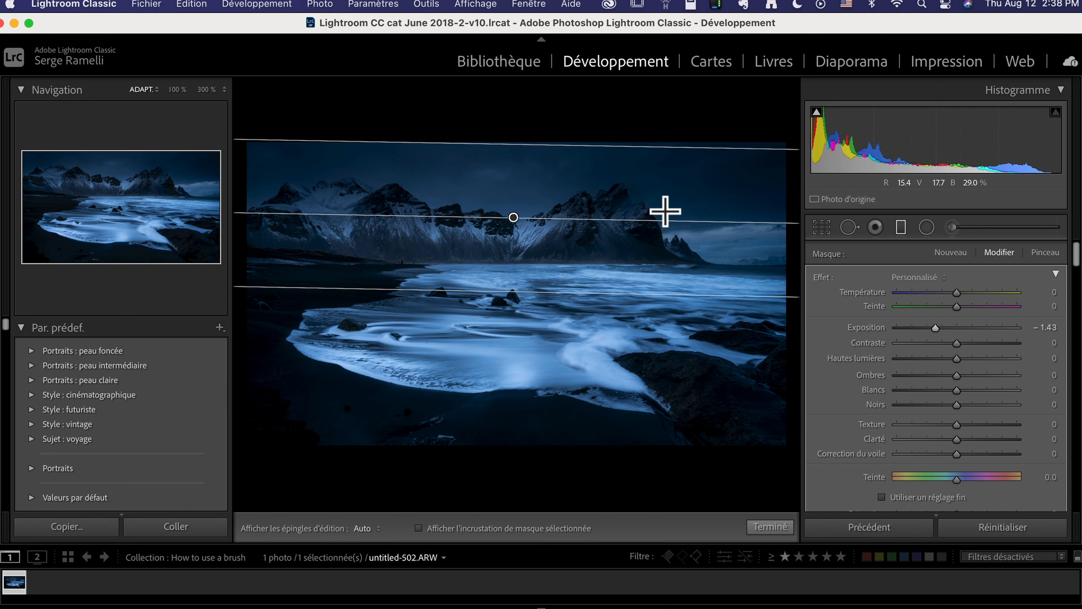
# Step: Set the graduated filter's Masque de gamme to Luminance and move the filter slightly higher over the mountain peaks
pyautogui.moveTo(1075, 256); pyautogui.dragTo(1072, 282)
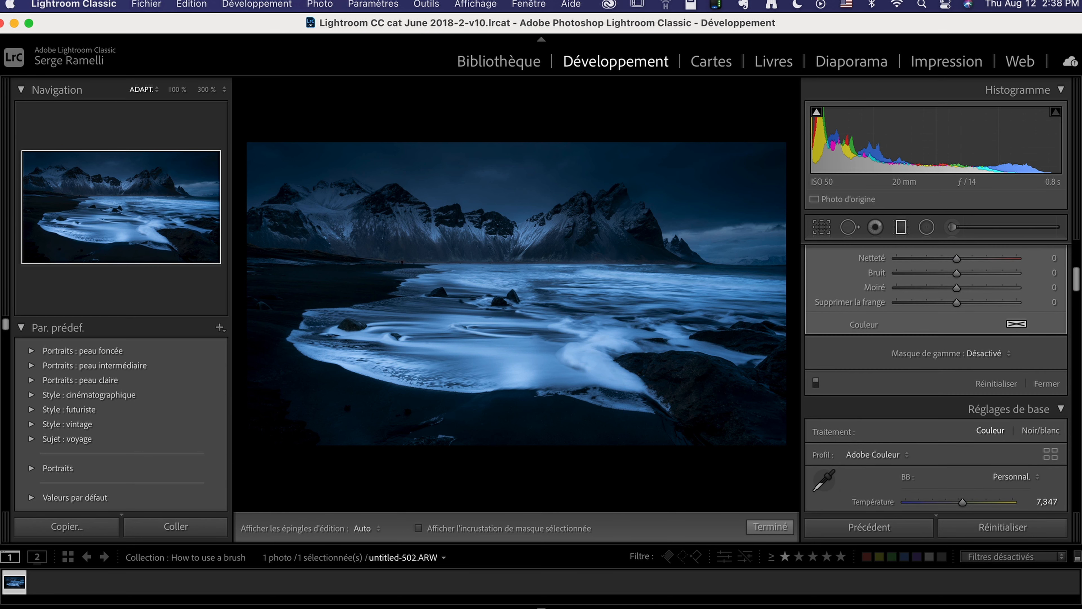
pyautogui.click(987, 352)
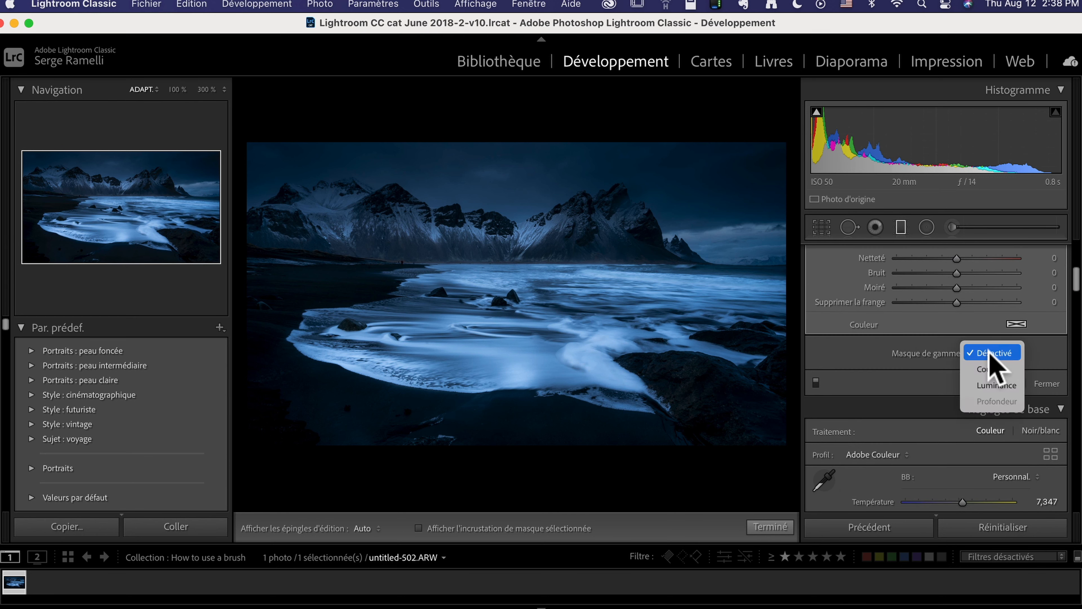
pyautogui.click(999, 380)
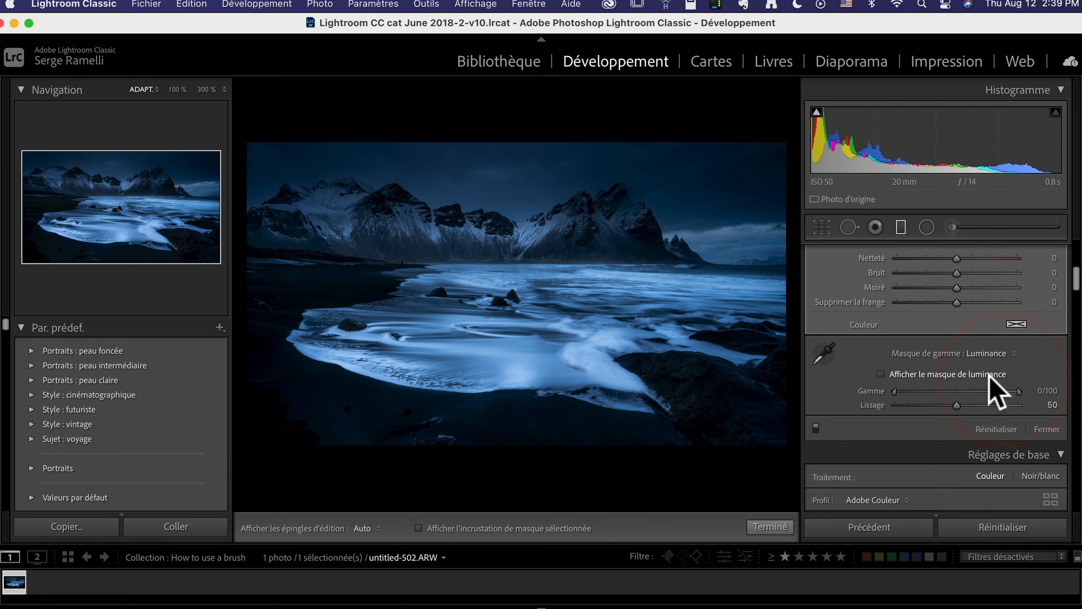
pyautogui.moveTo(895, 391); pyautogui.dragTo(865, 382)
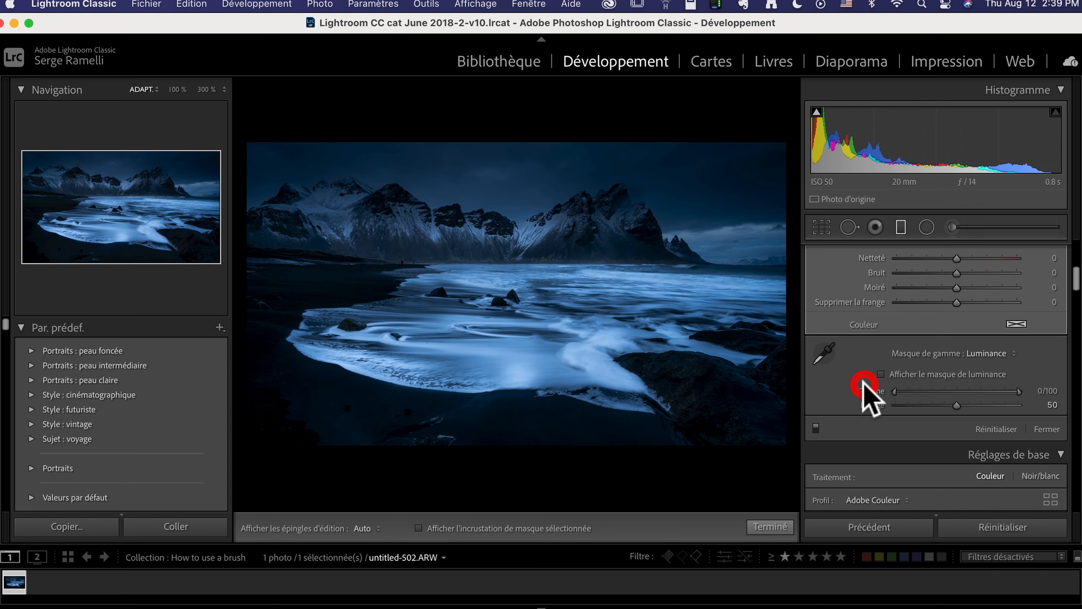
pyautogui.moveTo(1077, 275); pyautogui.dragTo(1053, 215)
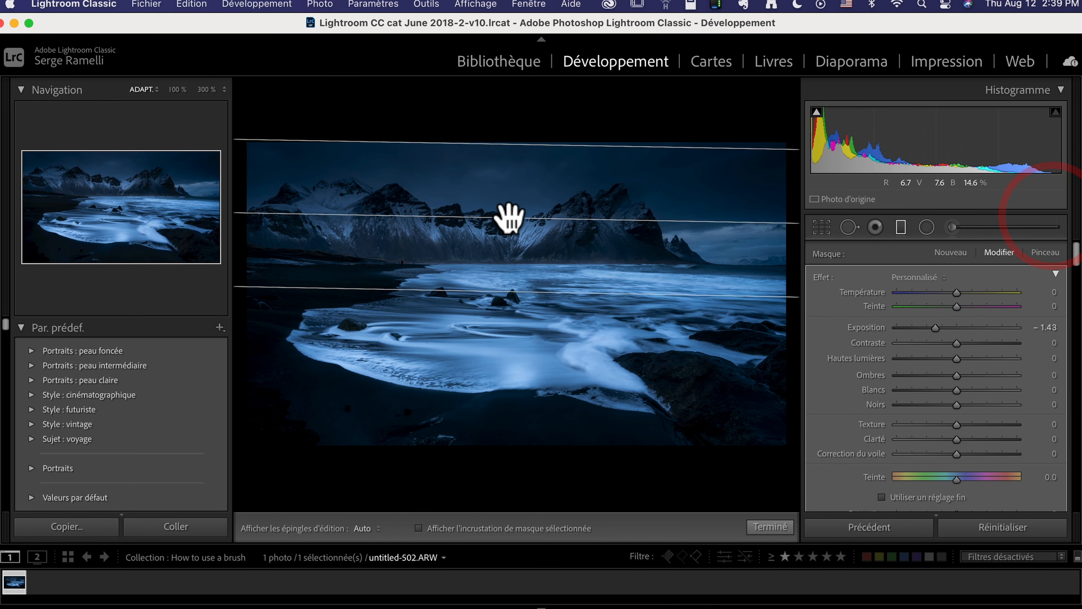
pyautogui.moveTo(509, 217)
pyautogui.mouseDown()
pyautogui.moveTo(510, 188)
pyautogui.moveTo(507, 209)
pyautogui.moveTo(500, 201)
pyautogui.mouseUp()
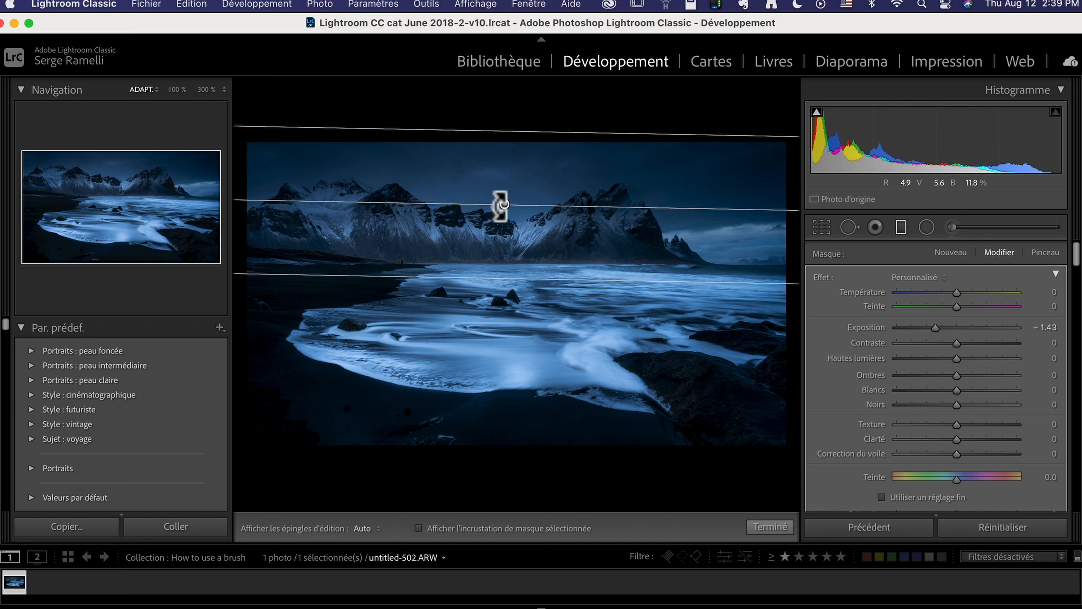
# Step: Activate the graduated filter's brush in erase mode and set its Débit to 100
pyautogui.click(1046, 252)
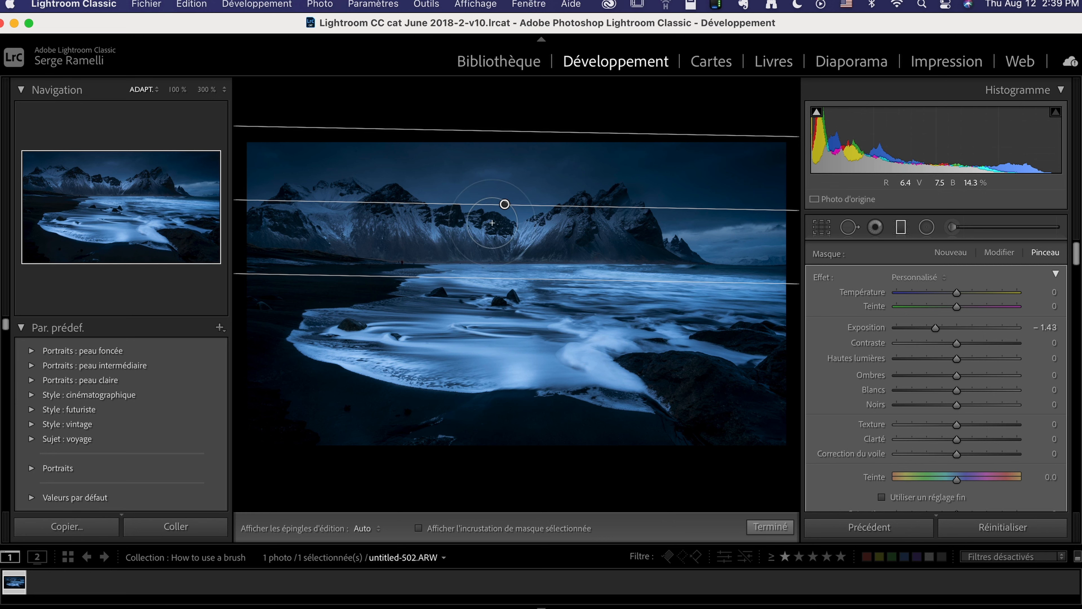
pyautogui.press('alt')
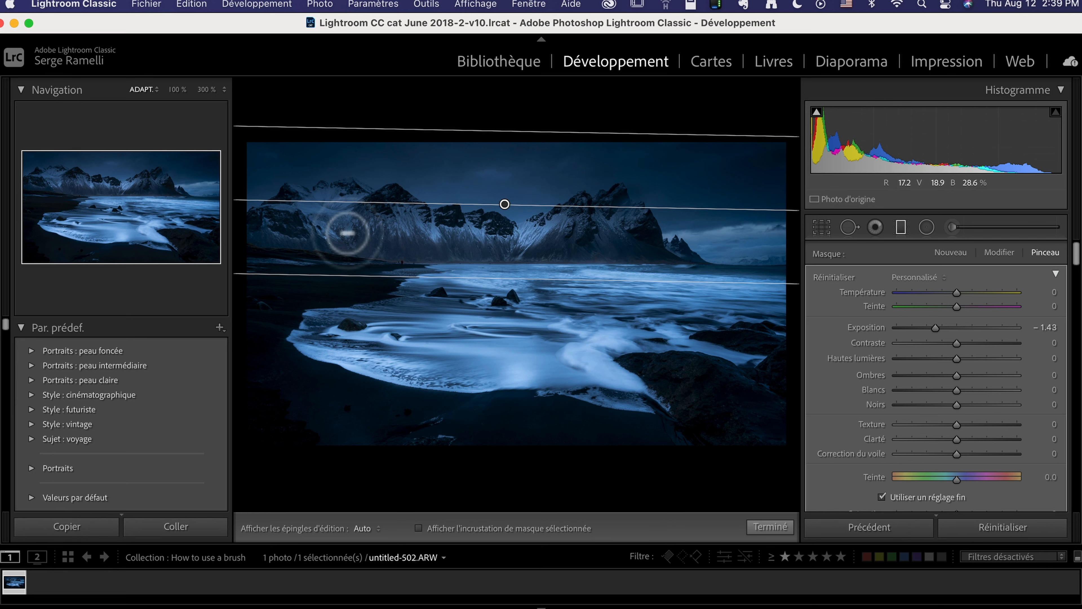
pyautogui.press('h')
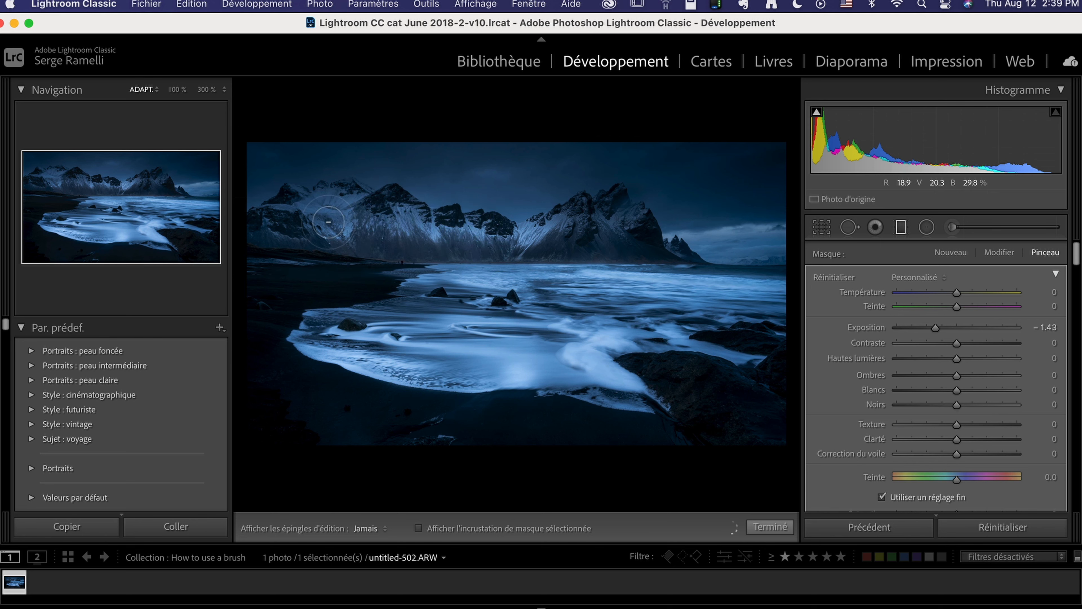
pyautogui.press('h')
pyautogui.scroll(-1, 1074, 255)
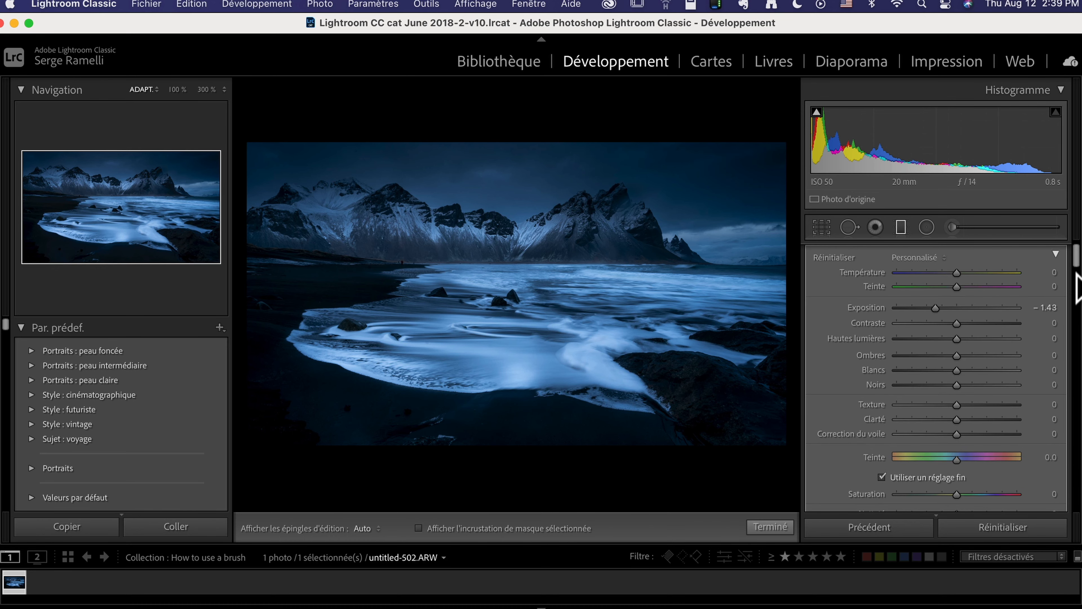
pyautogui.scroll(-10, 1076, 272)
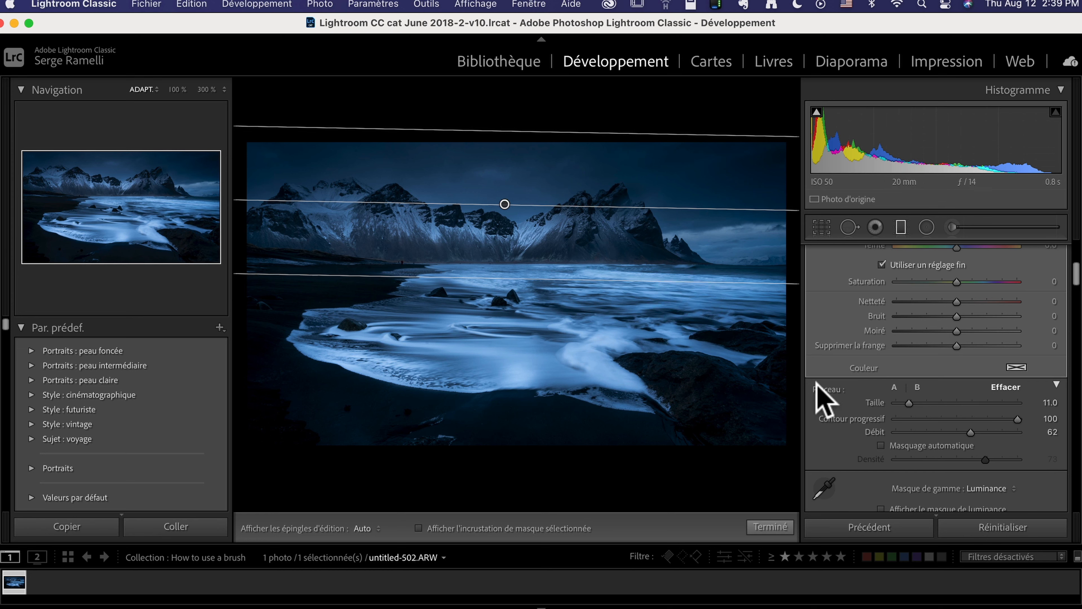
pyautogui.moveTo(964, 442); pyautogui.dragTo(1027, 439)
# Step: Erase the graduated filter from the right-hand peak and the left mountain slopes, and display the selected mask overlay
pyautogui.press('h')
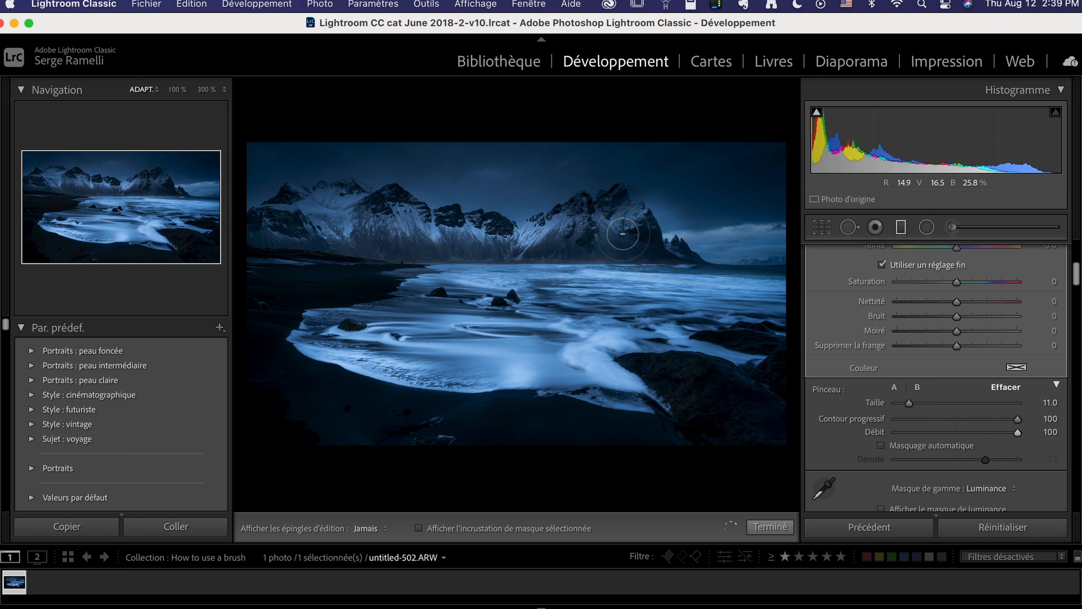
pyautogui.moveTo(622, 218)
pyautogui.mouseDown()
pyautogui.moveTo(682, 227)
pyautogui.moveTo(647, 210)
pyautogui.moveTo(671, 231)
pyautogui.moveTo(665, 217)
pyautogui.moveTo(733, 262)
pyautogui.moveTo(668, 232)
pyautogui.mouseUp()
pyautogui.moveTo(664, 194); pyautogui.dragTo(692, 230)
pyautogui.press('h')
pyautogui.press('alt')
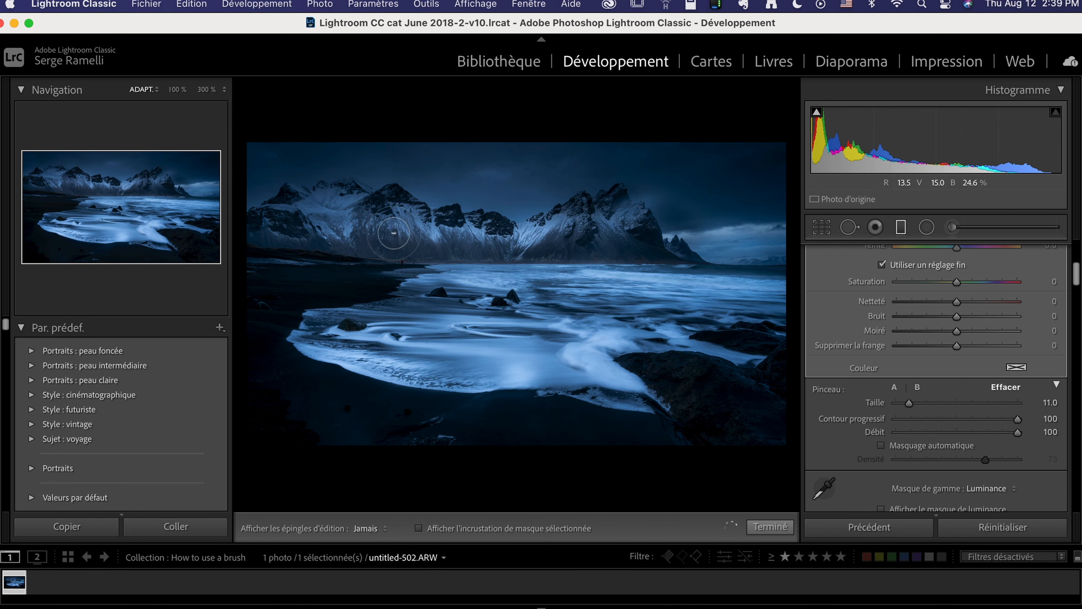
pyautogui.moveTo(386, 236)
pyautogui.mouseDown()
pyautogui.moveTo(332, 199)
pyautogui.moveTo(291, 235)
pyautogui.moveTo(266, 237)
pyautogui.mouseUp()
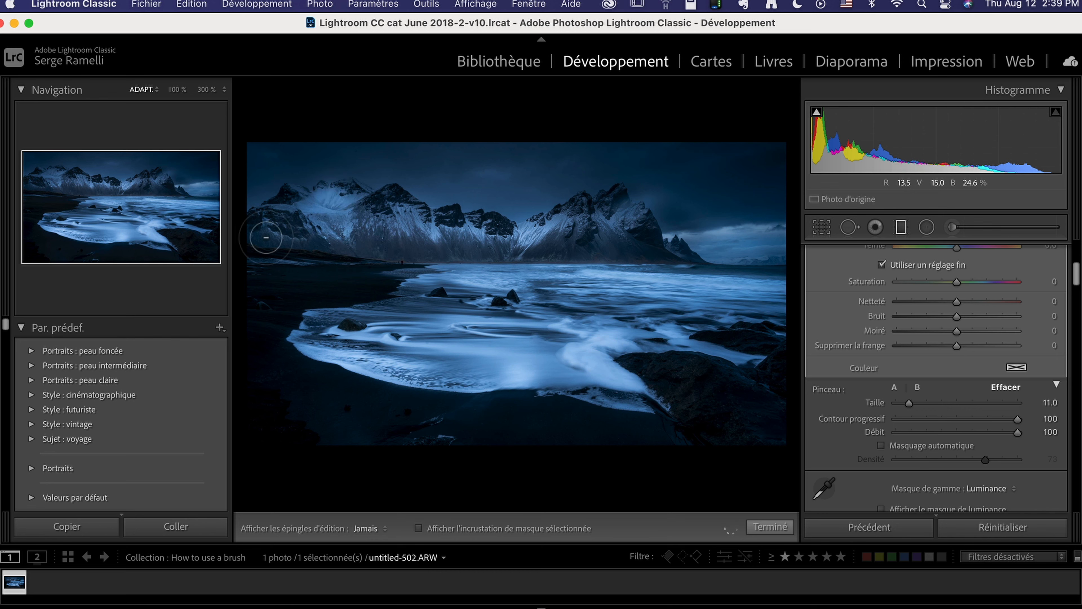
pyautogui.press('h')
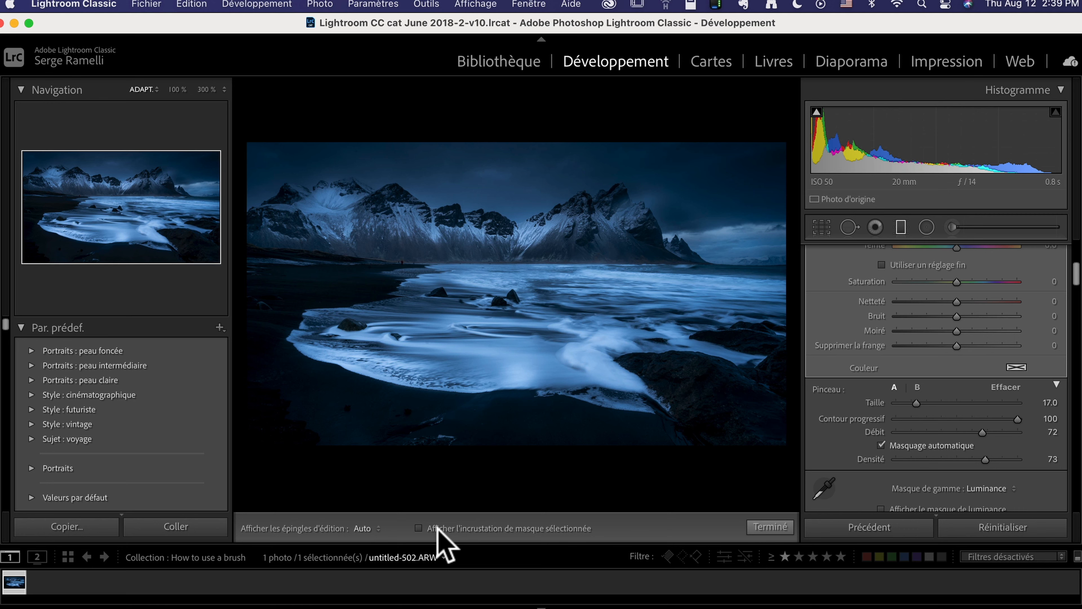
pyautogui.click(419, 528)
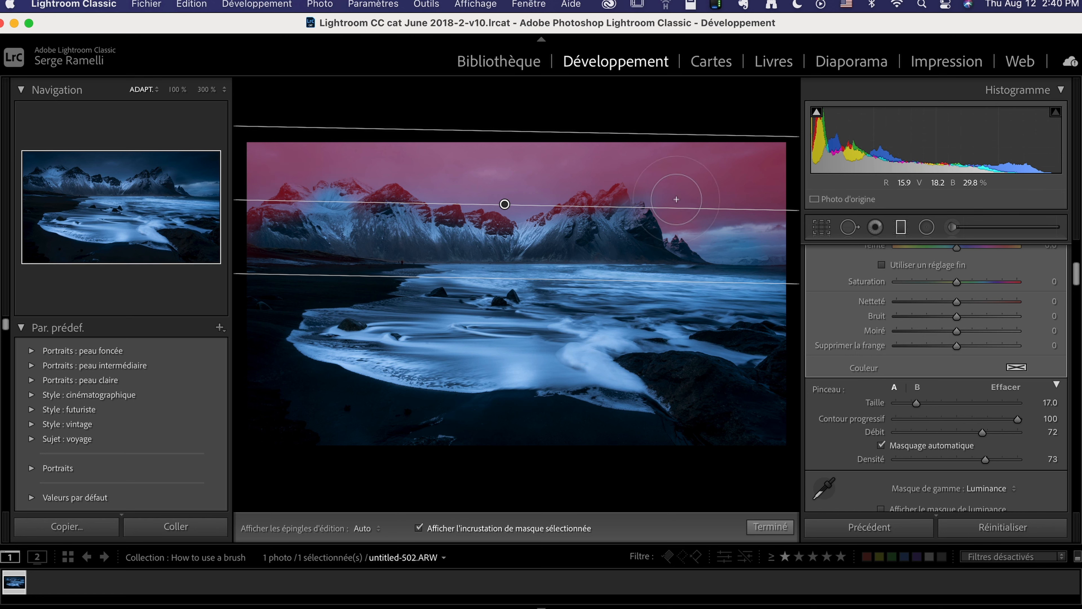
# Step: Toggle the edit pins between Jamais and Auto, leave them on Auto, and turn off the selected mask overlay
pyautogui.press('h')
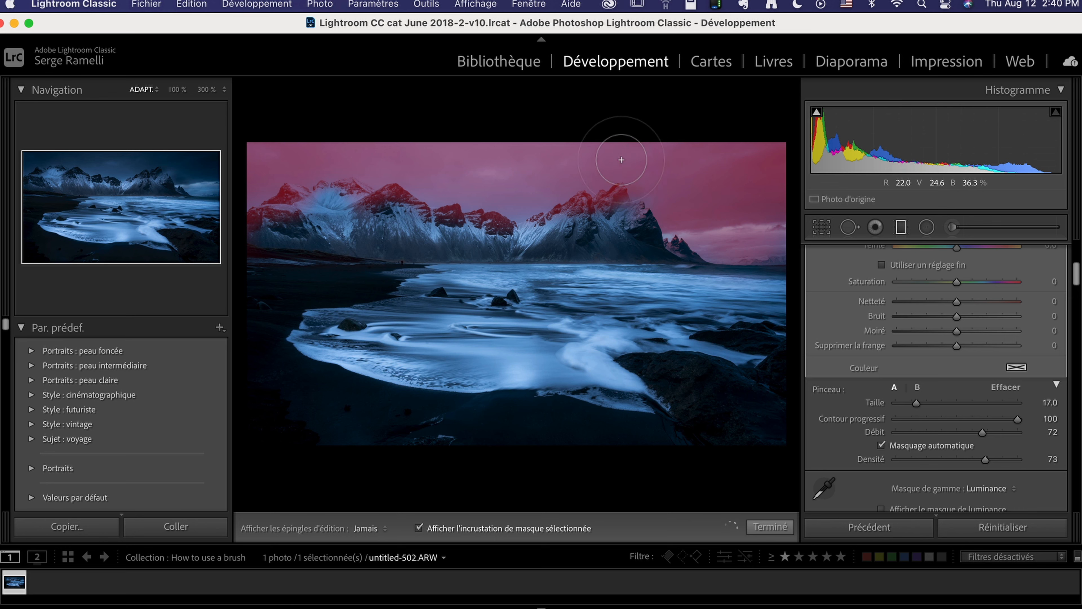
pyautogui.press('h')
pyautogui.press('alt')
pyautogui.press('h')
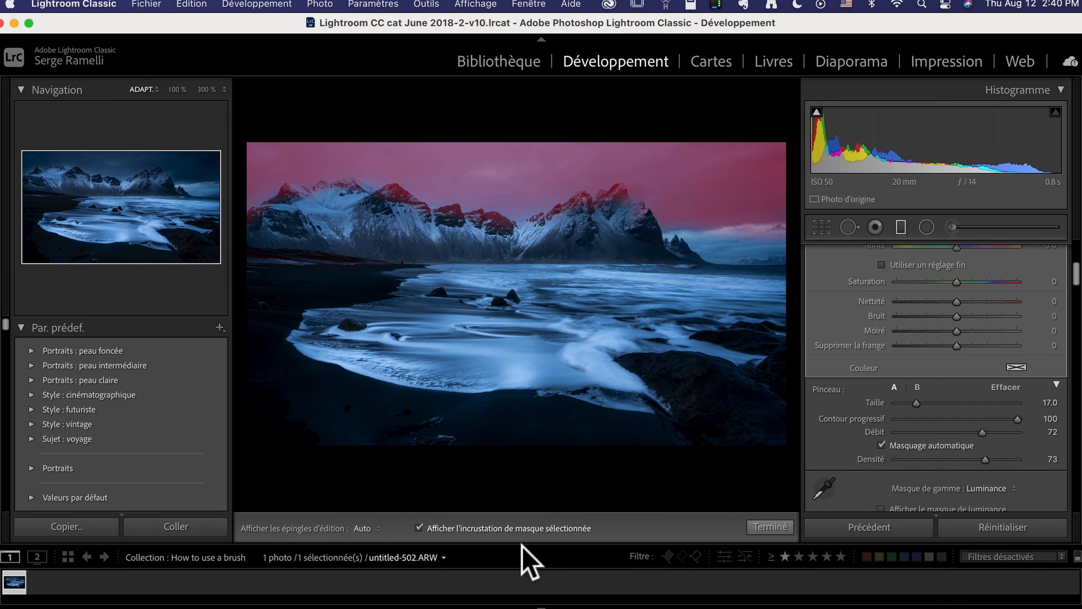
pyautogui.click(428, 528)
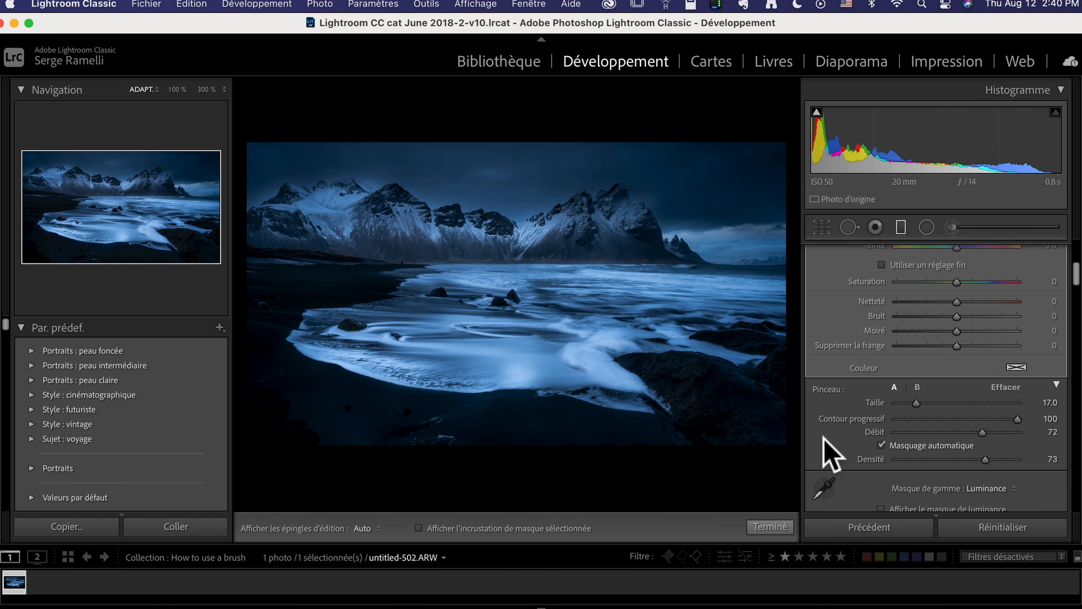
# Step: Switch the graduated filter's effect off and on repeatedly to compare the sky with and without it
pyautogui.scroll(-4, 916, 384)
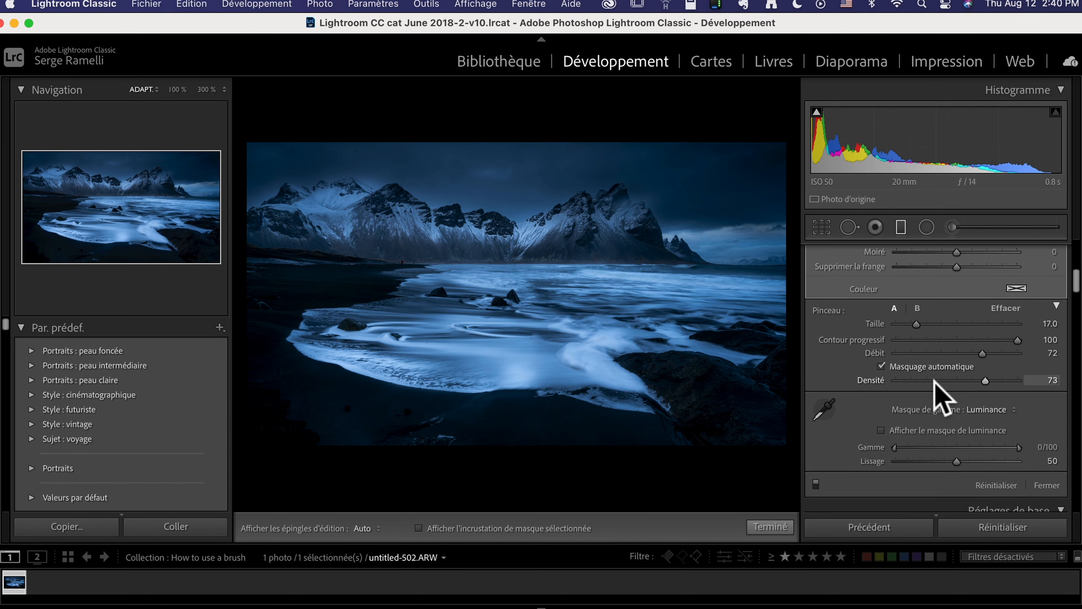
pyautogui.click(814, 479)
pyautogui.click(814, 479)
pyautogui.click(814, 479)
pyautogui.click(814, 479)
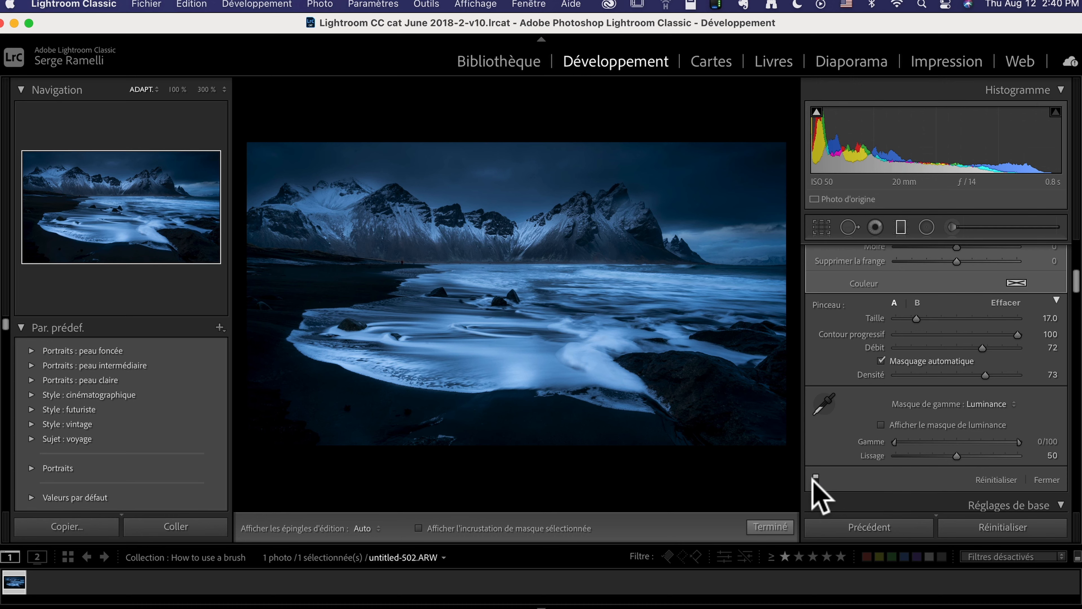
# Step: Set the graduated filter's Exposition to -0.92 and finish editing the filter
pyautogui.scroll(2, 993, 309)
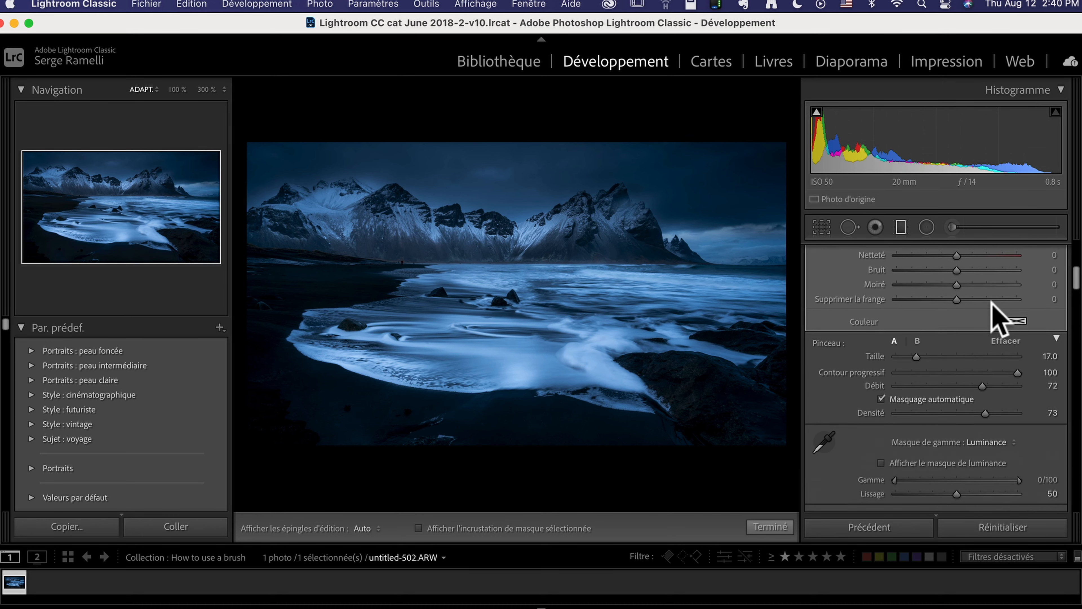
pyautogui.scroll(10, 992, 315)
pyautogui.moveTo(935, 327); pyautogui.dragTo(944, 329)
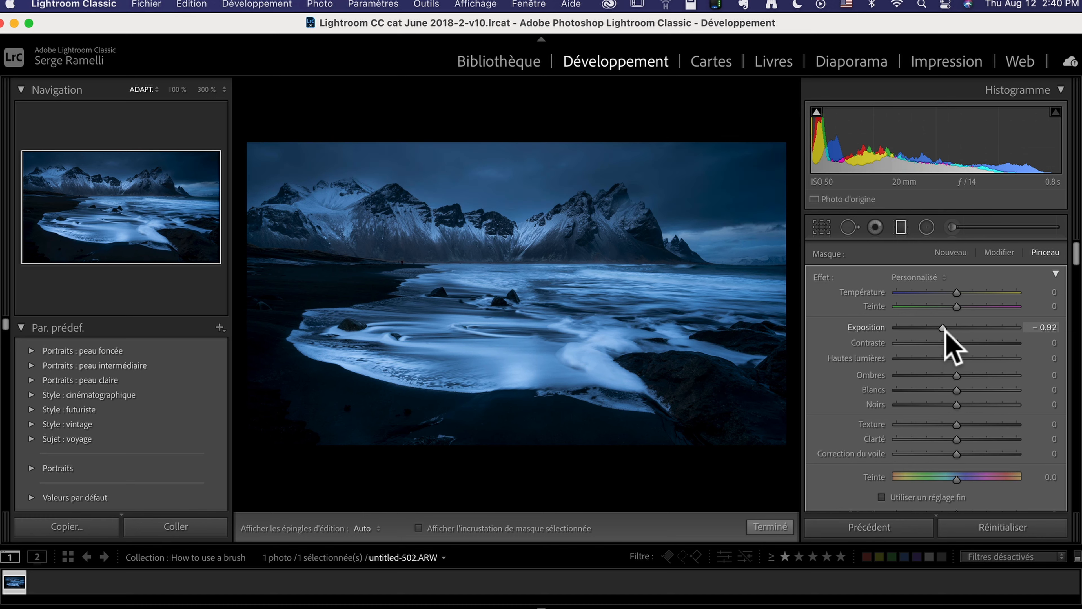
pyautogui.click(781, 527)
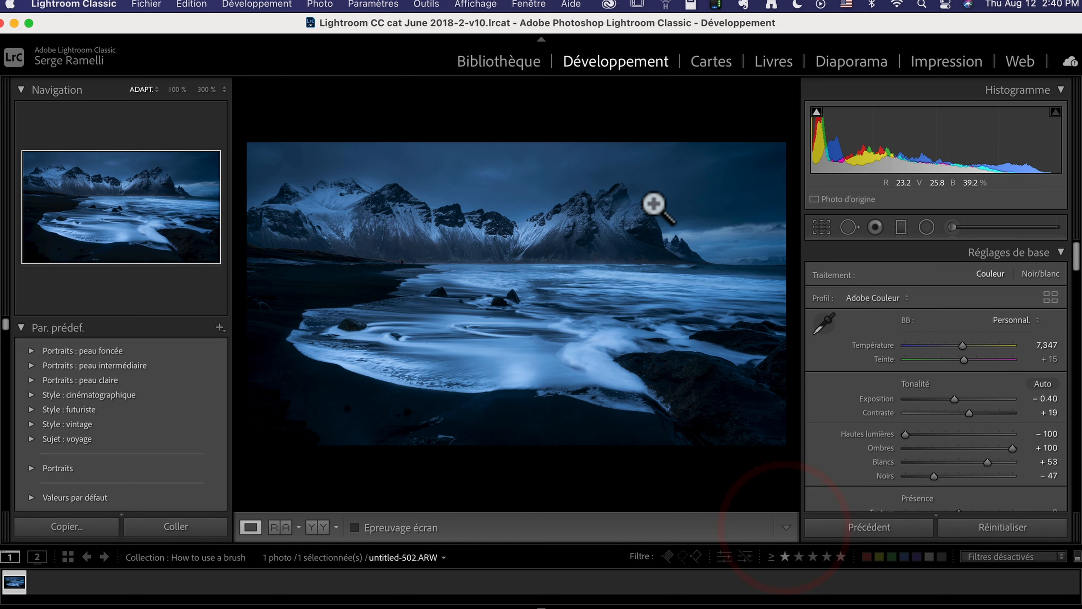
# Step: Compare the original photo with the edited version by alternating between the before and after views
pyautogui.press('\\')
pyautogui.press('\\')
pyautogui.press('\\')
pyautogui.press('\\')
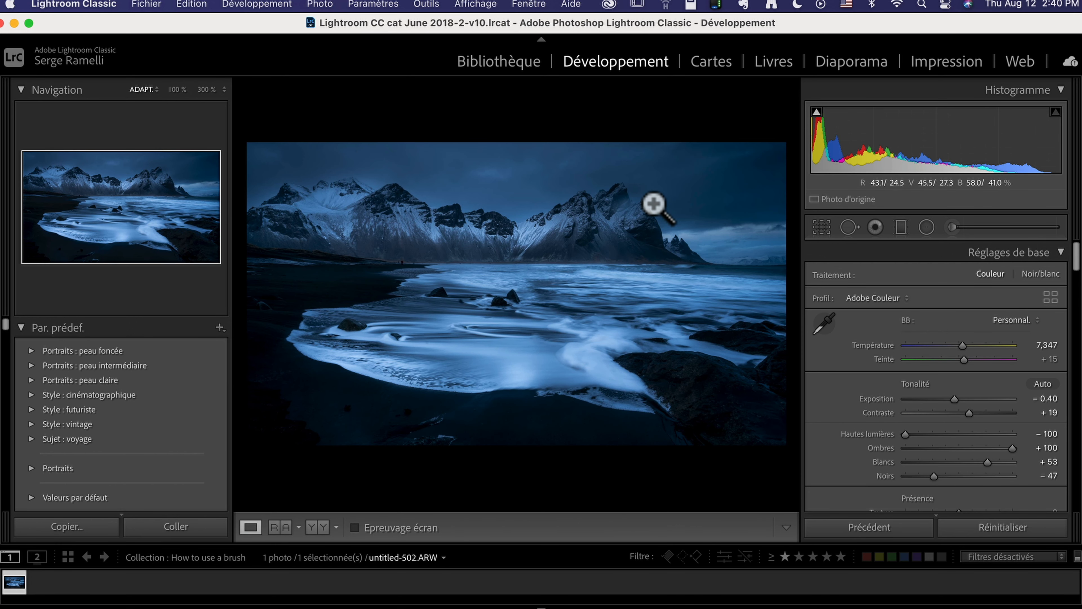